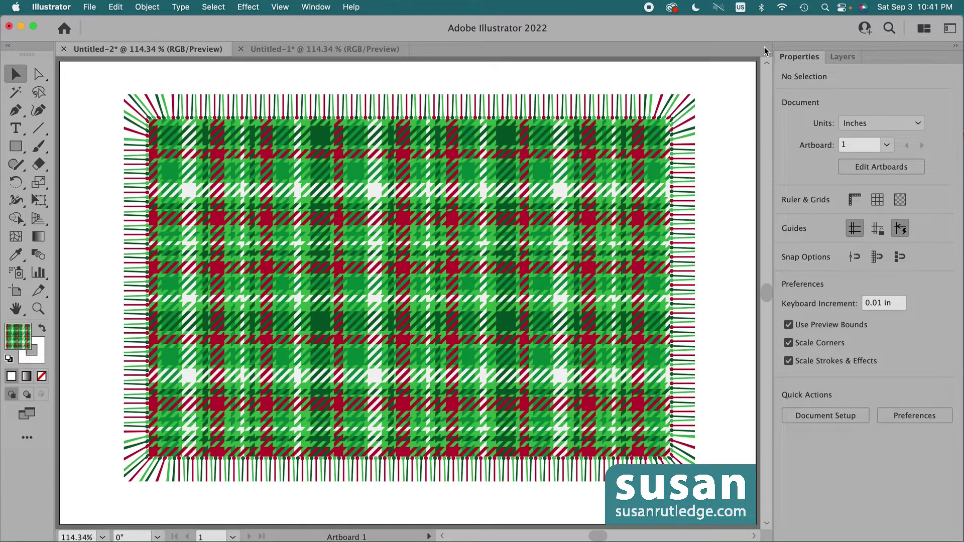
# In the Untitled-1 document, draw a square 4 in wide and 4 in high on the artboard
pyautogui.click(354, 50)
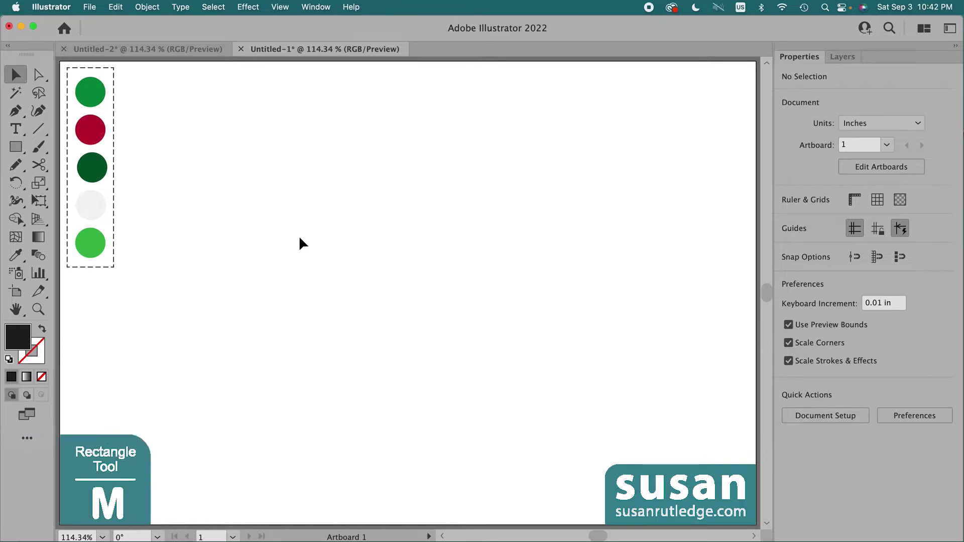
pyautogui.press('m')
pyautogui.click(302, 171)
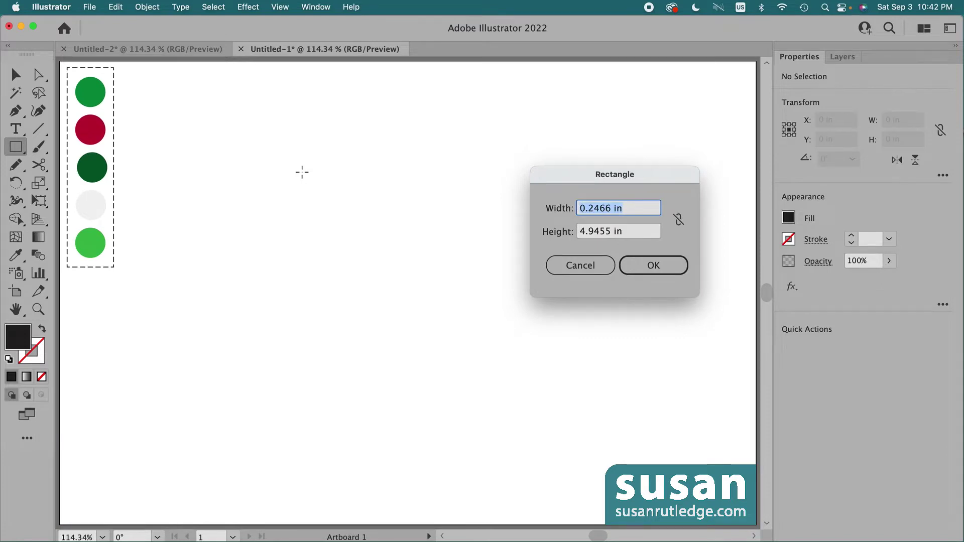
pyautogui.write('4')
pyautogui.press('Tab')
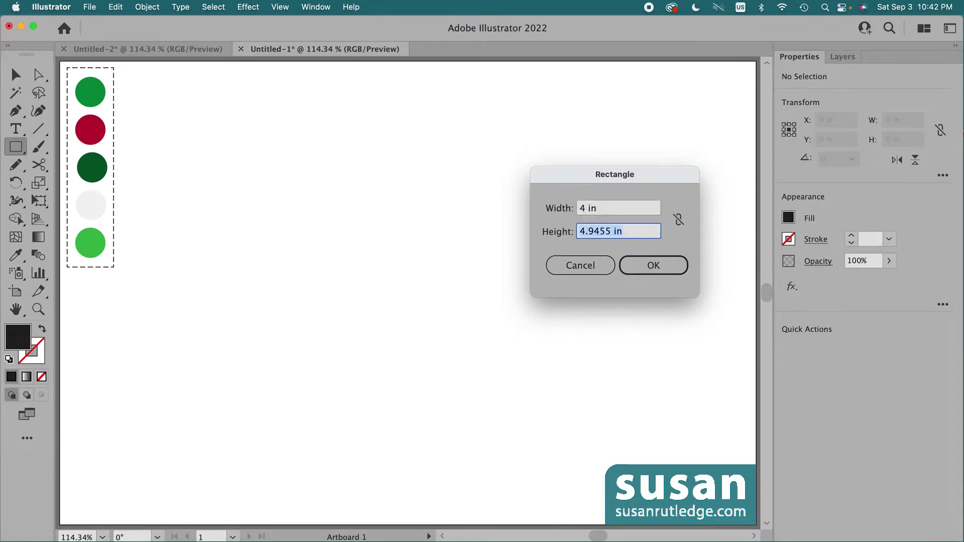
pyautogui.write('4')
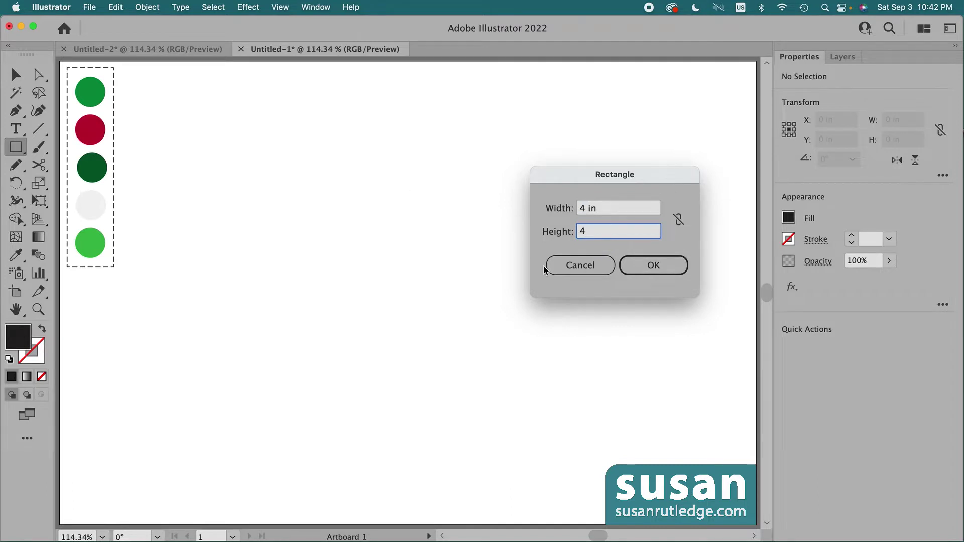
pyautogui.click(642, 268)
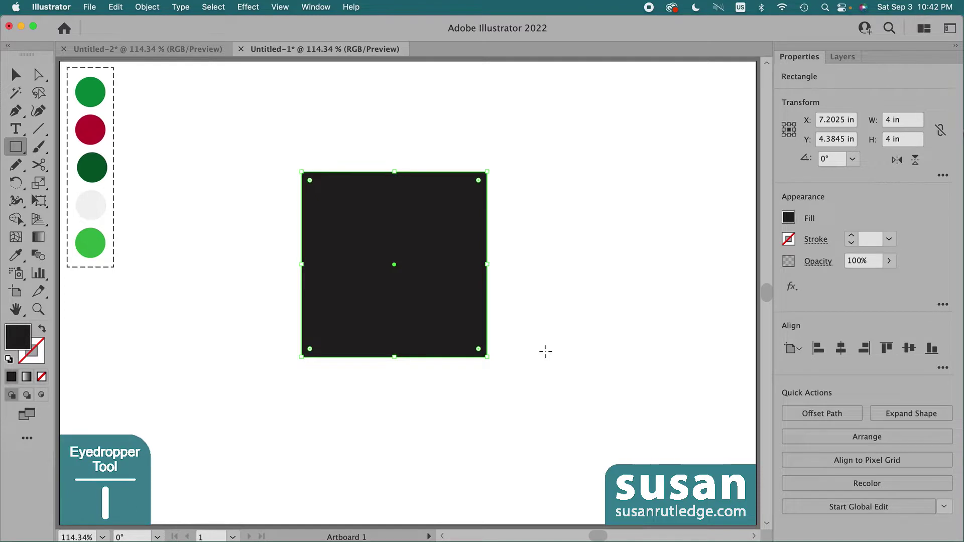
# Fill the square with the light green sampled from the lowest colour circle, then deselect it
pyautogui.press('i')
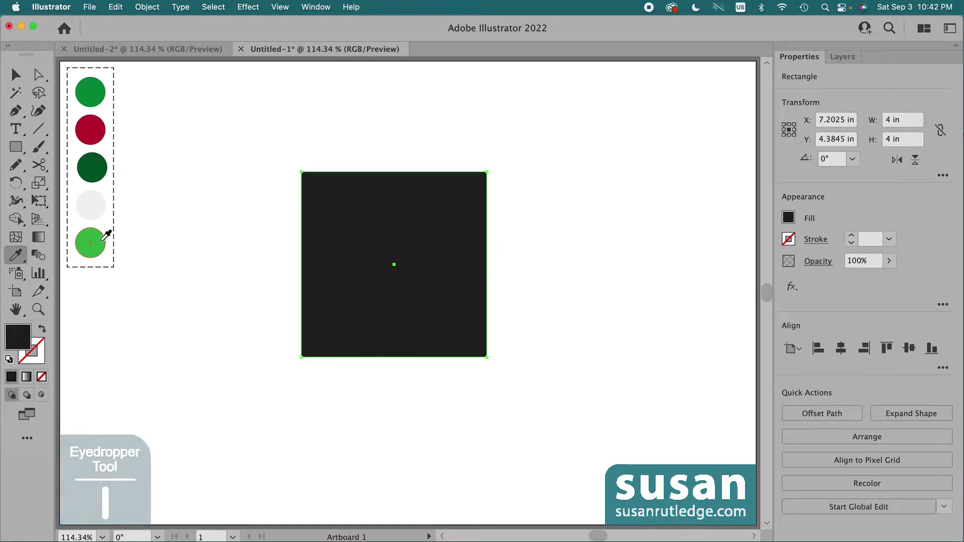
pyautogui.click(91, 242)
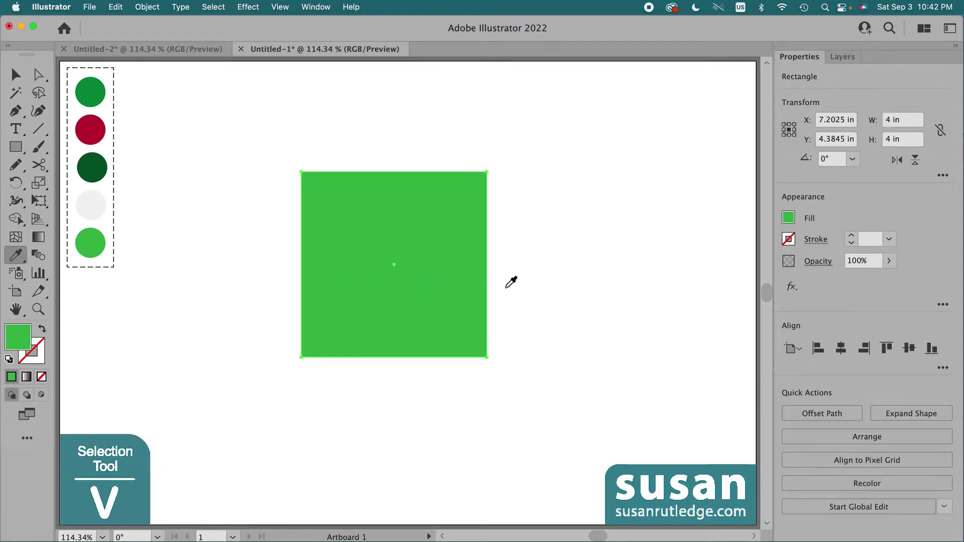
pyautogui.press('v')
pyautogui.click(530, 246)
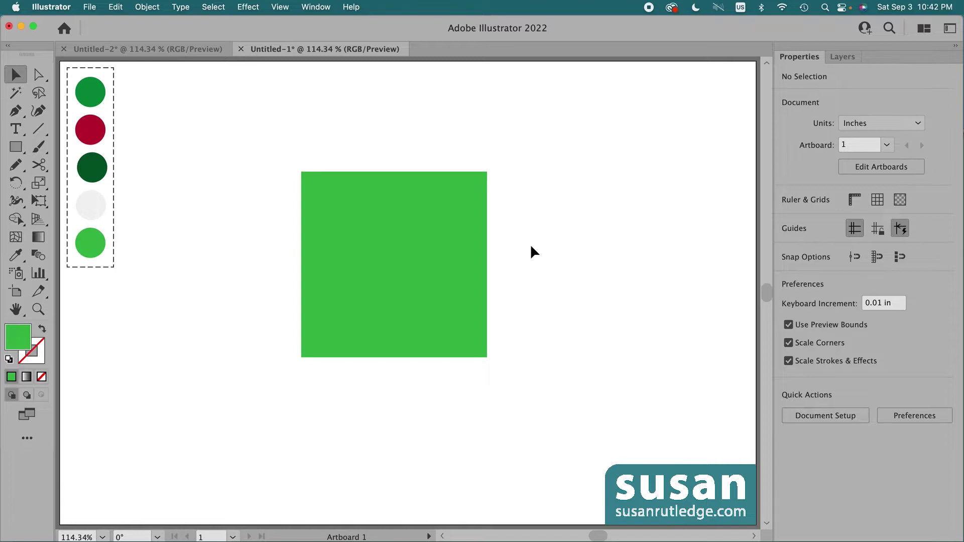
# Draw a thin medium green vertical stripe, about 0.09 in wide and 4.31 in tall, near the square's left edge
pyautogui.click(90, 102)
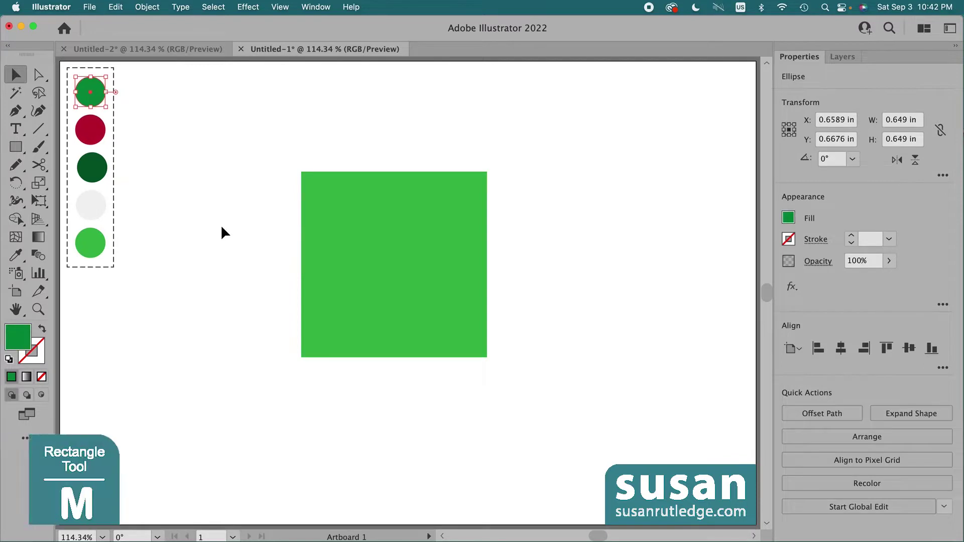
pyautogui.press('m')
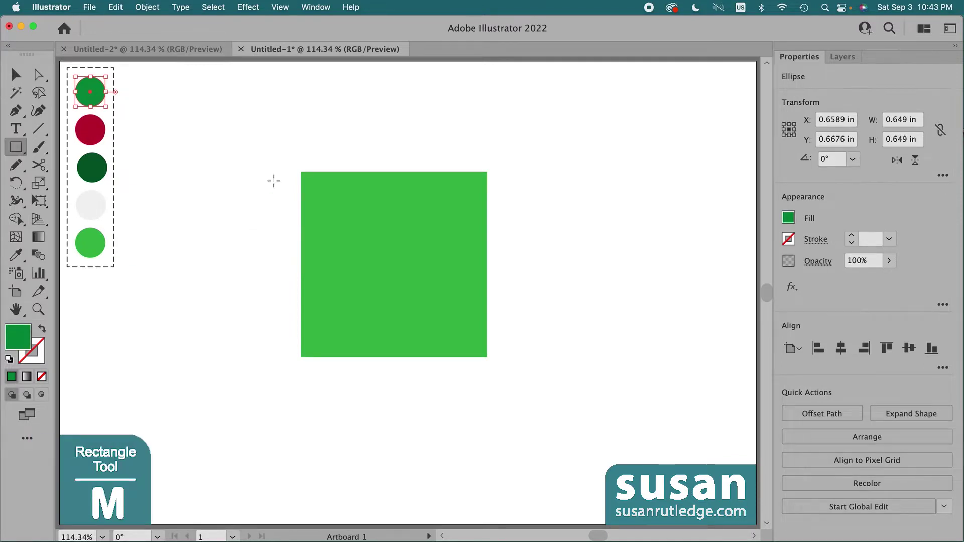
pyautogui.moveTo(307, 165); pyautogui.dragTo(309, 365)
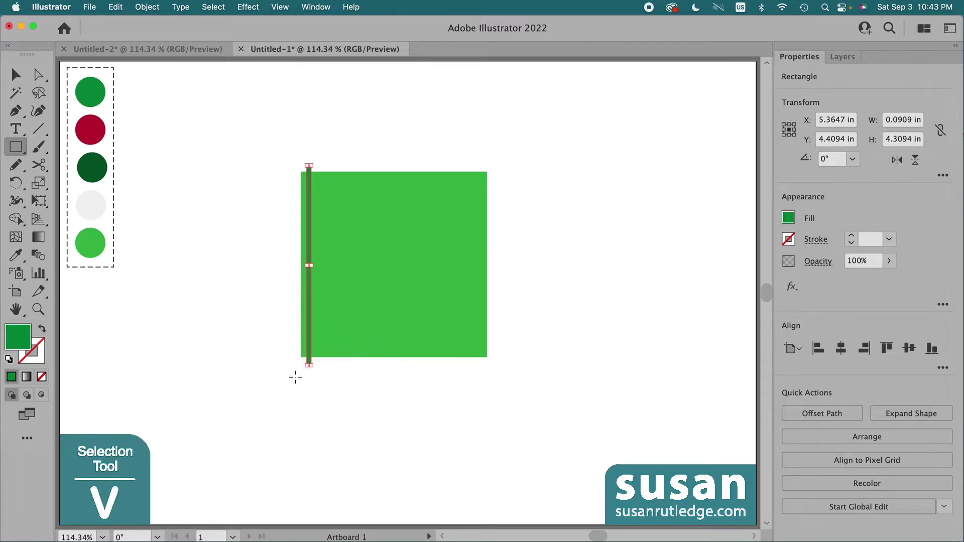
pyautogui.press('v')
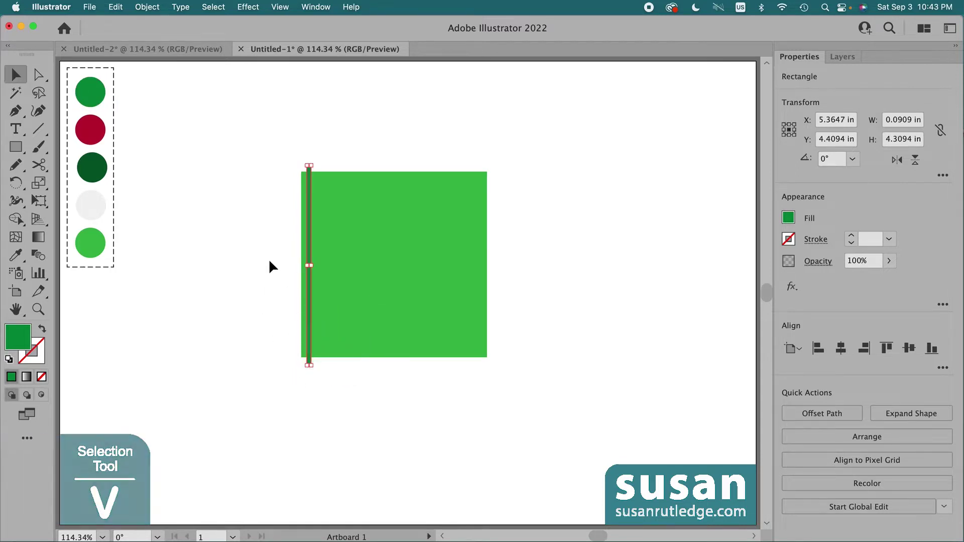
pyautogui.click(261, 199)
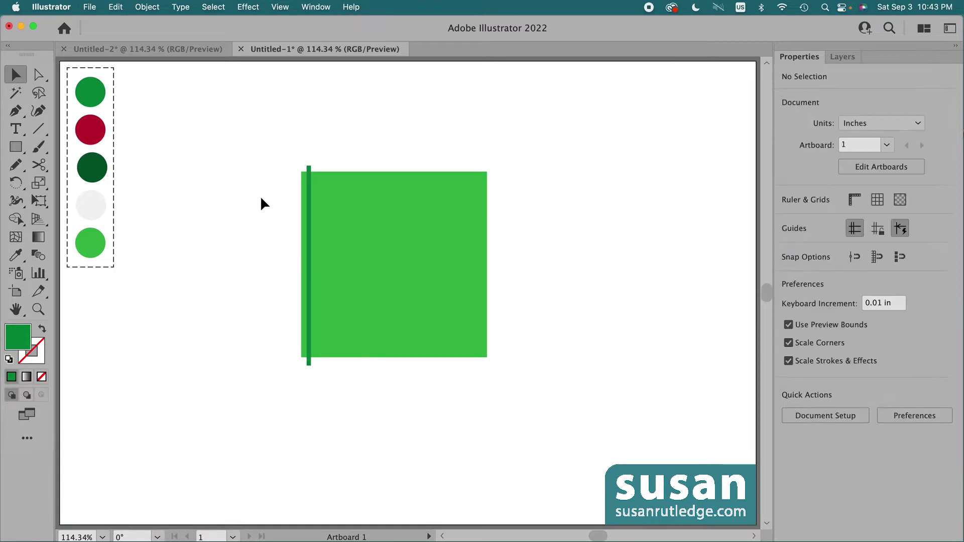
# Draw a wider red vertical stripe just right of the thin green one, extending past the square's top and bottom
pyautogui.click(91, 130)
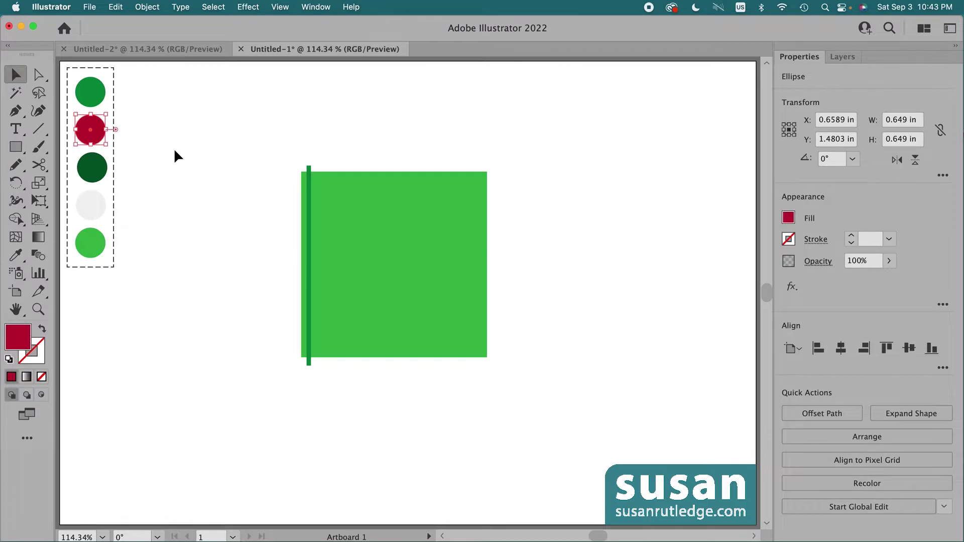
pyautogui.press('m')
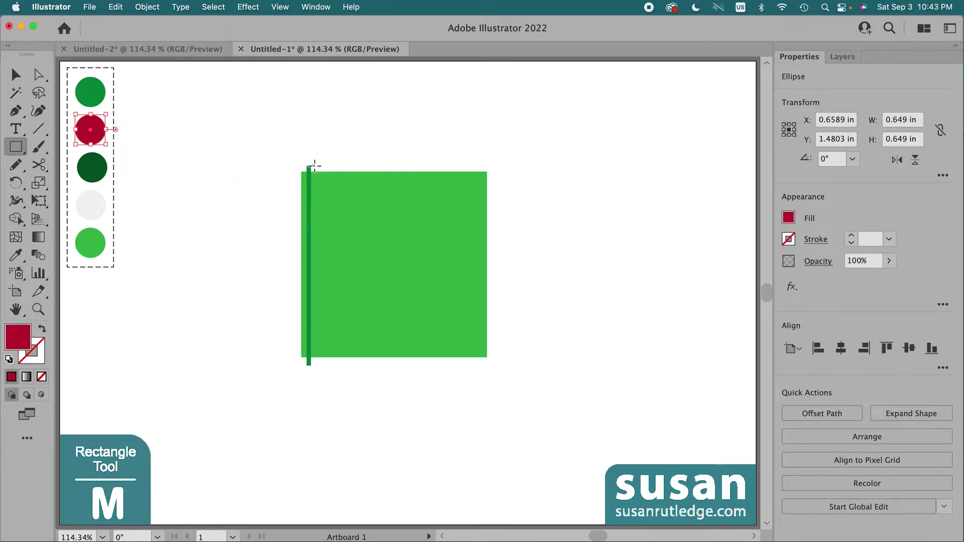
pyautogui.moveTo(314, 165); pyautogui.dragTo(329, 369)
pyautogui.press('v')
pyautogui.click(244, 235)
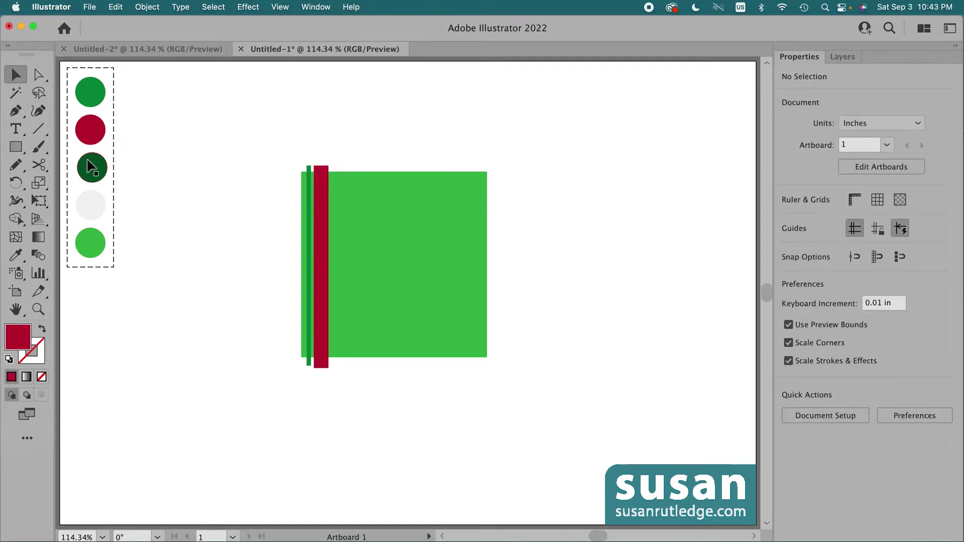
# Draw a thin dark green vertical stripe right beside the red one, overshooting the square at both ends
pyautogui.click(92, 167)
pyautogui.press('m')
pyautogui.moveTo(332, 164); pyautogui.dragTo(337, 366)
pyautogui.press('v')
pyautogui.click(187, 240)
# Draw a medium-width off-white vertical stripe to the right of the thin dark green one
pyautogui.click(90, 205)
pyautogui.press('m')
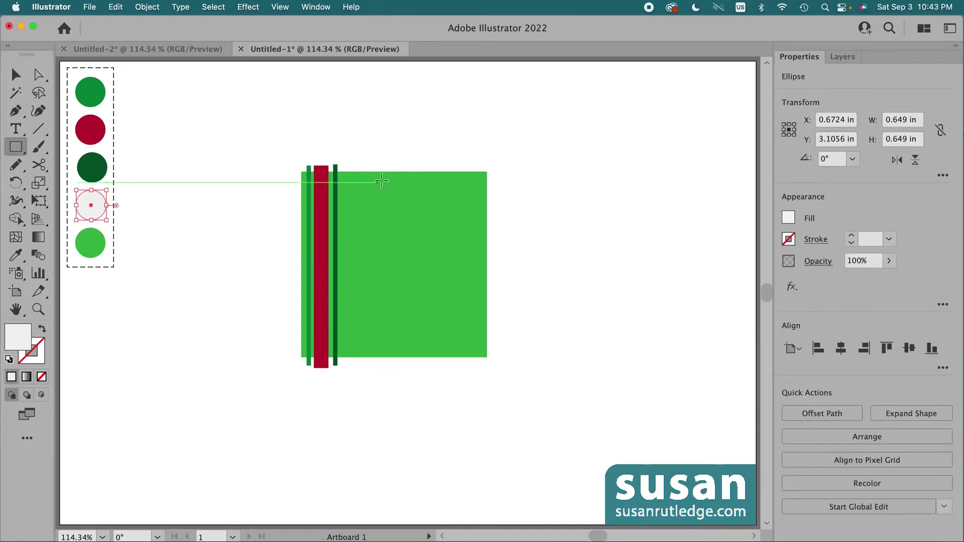
pyautogui.moveTo(344, 164); pyautogui.dragTo(356, 369)
pyautogui.press('v')
pyautogui.click(228, 314)
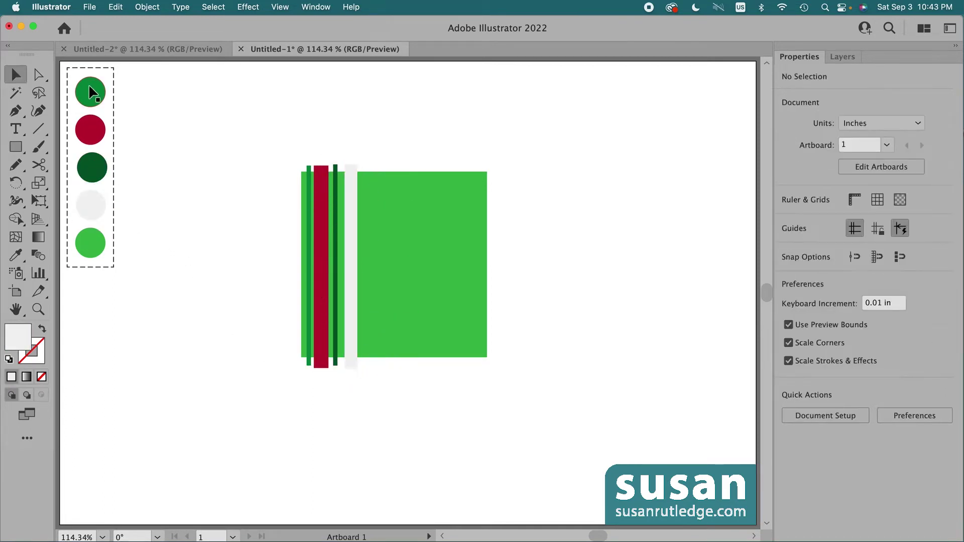
# Draw a wide medium green vertical stripe to the right of the off-white one, overshooting the square at both ends
pyautogui.click(90, 91)
pyautogui.press('m')
pyautogui.moveTo(363, 164); pyautogui.dragTo(379, 371)
pyautogui.press('v')
pyautogui.click(247, 252)
# Draw a second, narrower red vertical stripe just right of the wide medium green one
pyautogui.click(97, 135)
pyautogui.press('m')
pyautogui.moveTo(382, 164); pyautogui.dragTo(393, 369)
pyautogui.press('v')
pyautogui.click(224, 269)
# Draw a wide dark green vertical stripe, about 0.42 in wide and 4.41 in tall, right of the second red stripe
pyautogui.click(100, 163)
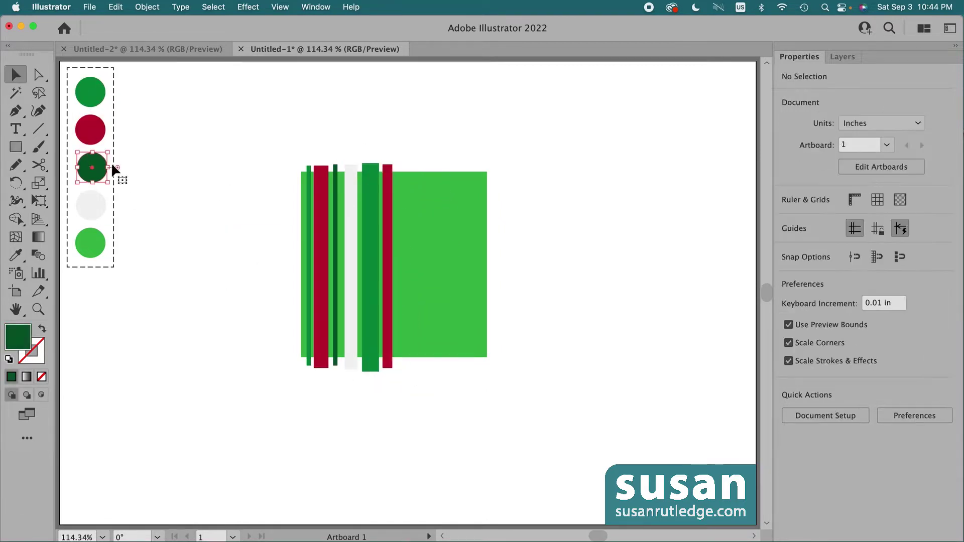
pyautogui.press('m')
pyautogui.moveTo(399, 164); pyautogui.dragTo(417, 369)
pyautogui.press('v')
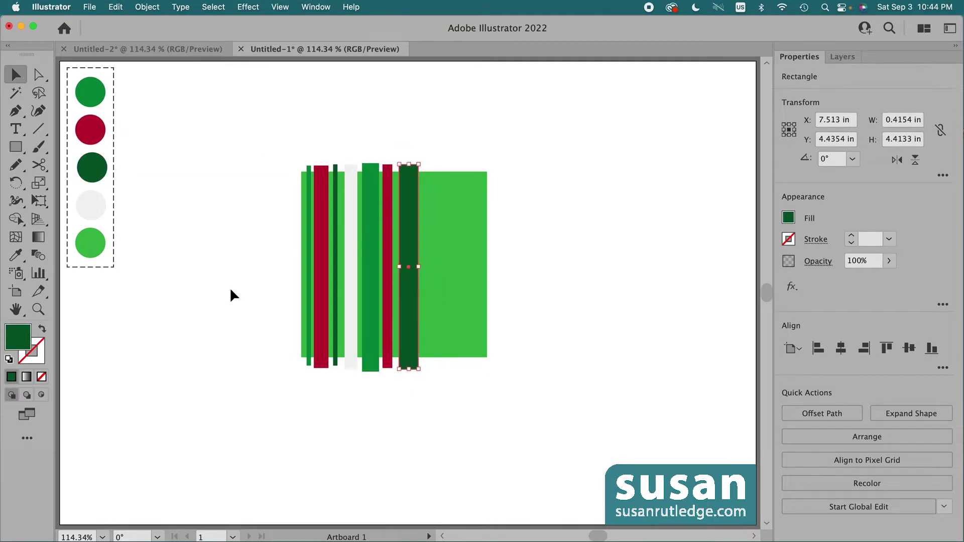
pyautogui.click(230, 287)
# Draw a narrow off-white vertical stripe to the right of the wide dark green one
pyautogui.click(92, 206)
pyautogui.press('m')
pyautogui.moveTo(423, 165); pyautogui.dragTo(428, 374)
pyautogui.press('v')
pyautogui.click(196, 221)
# Draw a medium green vertical stripe, about 0.27 in wide and 4.47 in tall, right of the narrow off-white one
pyautogui.click(90, 91)
pyautogui.press('m')
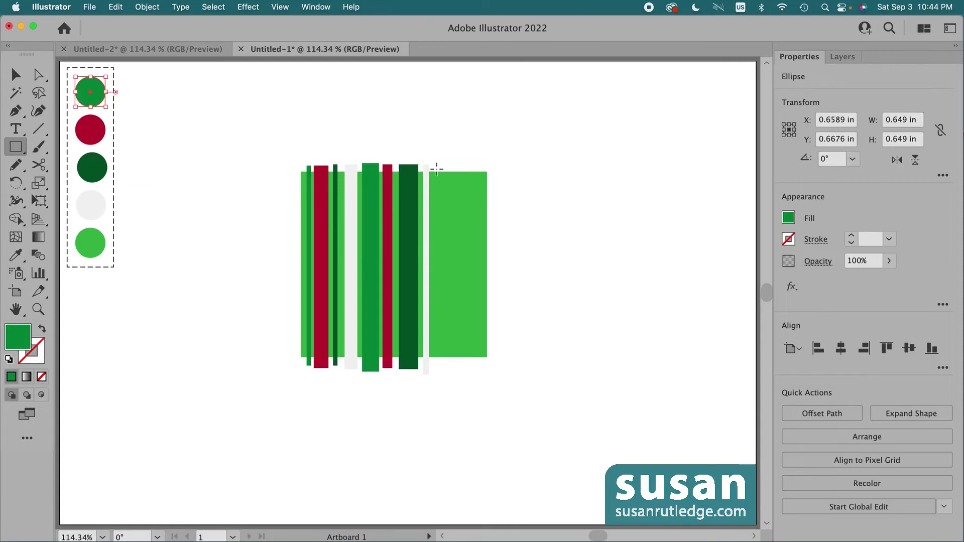
pyautogui.moveTo(436, 167); pyautogui.dragTo(453, 374)
pyautogui.press('v')
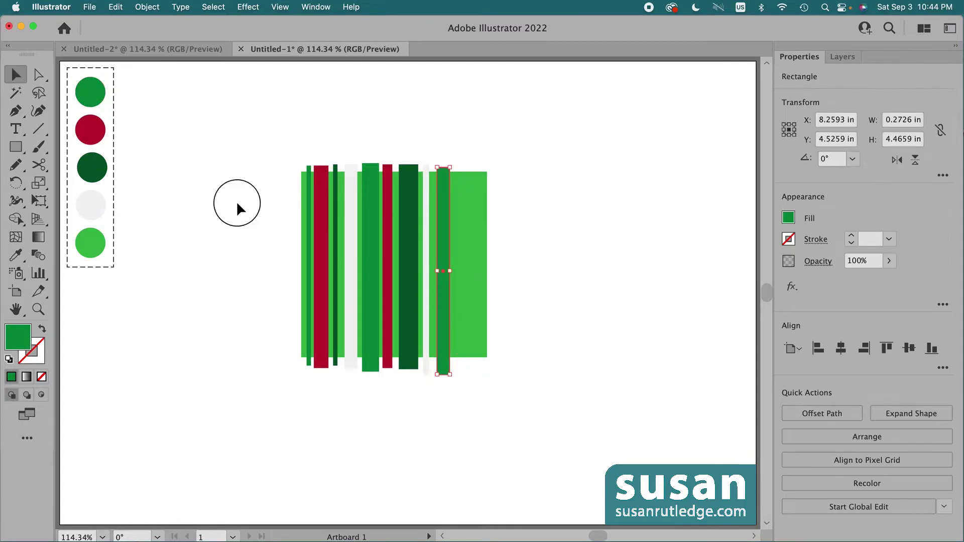
pyautogui.click(236, 201)
# Draw a third red vertical stripe to the right of the last medium green one
pyautogui.click(91, 130)
pyautogui.press('m')
pyautogui.moveTo(455, 164); pyautogui.dragTo(468, 371)
pyautogui.press('v')
pyautogui.click(198, 207)
# Draw a thin dark green vertical stripe, about 0.08 in wide and 4.53 in tall, right of the third red stripe
pyautogui.click(92, 167)
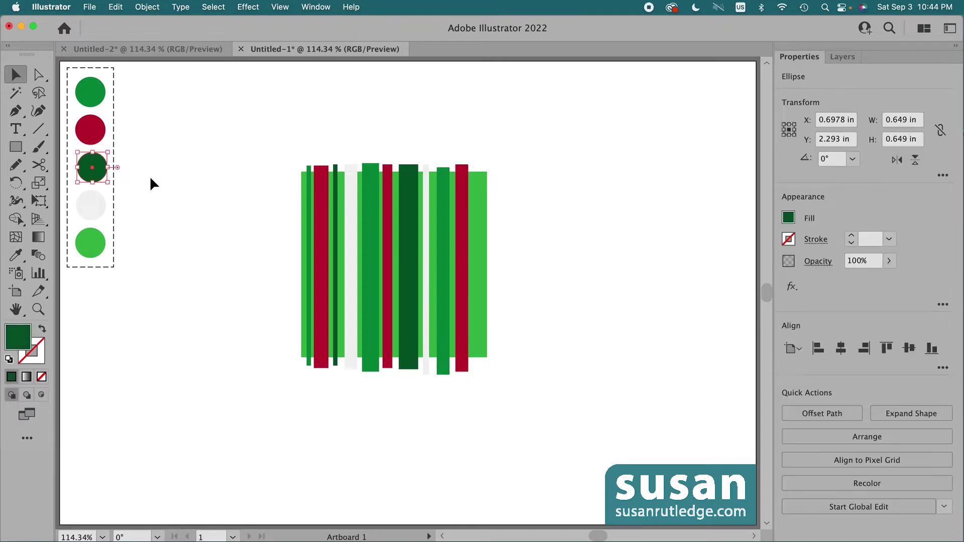
pyautogui.press('m')
pyautogui.moveTo(465, 164); pyautogui.dragTo(476, 374)
pyautogui.press('v')
pyautogui.click(226, 261)
# Draw a very thin off-white vertical stripe close to the square's right edge
pyautogui.click(99, 214)
pyautogui.press('m')
pyautogui.moveTo(482, 160); pyautogui.dragTo(485, 375)
pyautogui.press('v')
pyautogui.click(538, 295)
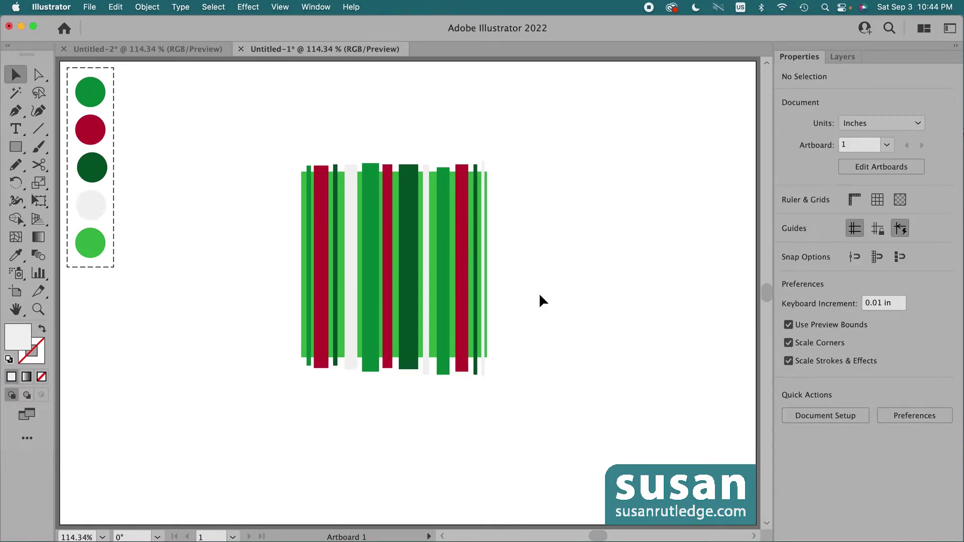
# Shift the wide dark green, narrow off-white, third red and rightmost thin dark green stripes slightly sideways to adjust the gaps between them
pyautogui.click(408, 316)
pyautogui.moveTo(408, 317); pyautogui.dragTo(404, 315)
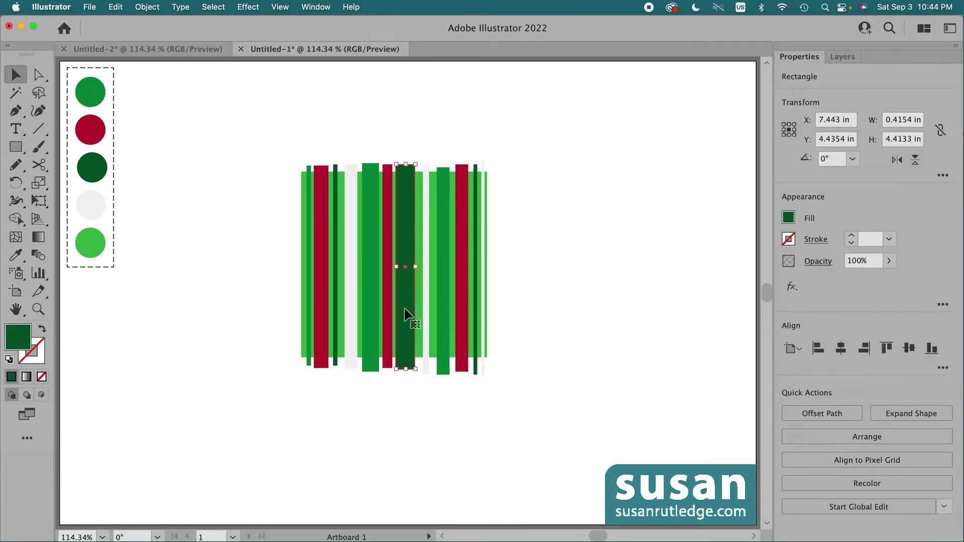
pyautogui.click(426, 287)
pyautogui.click(427, 286)
pyautogui.moveTo(463, 295); pyautogui.dragTo(460, 286)
pyautogui.click(494, 241)
pyautogui.click(477, 198)
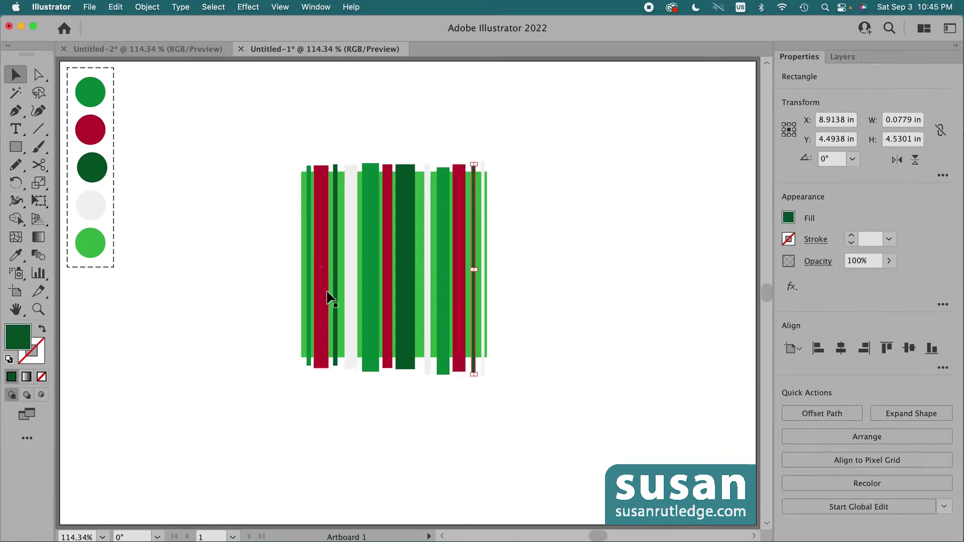
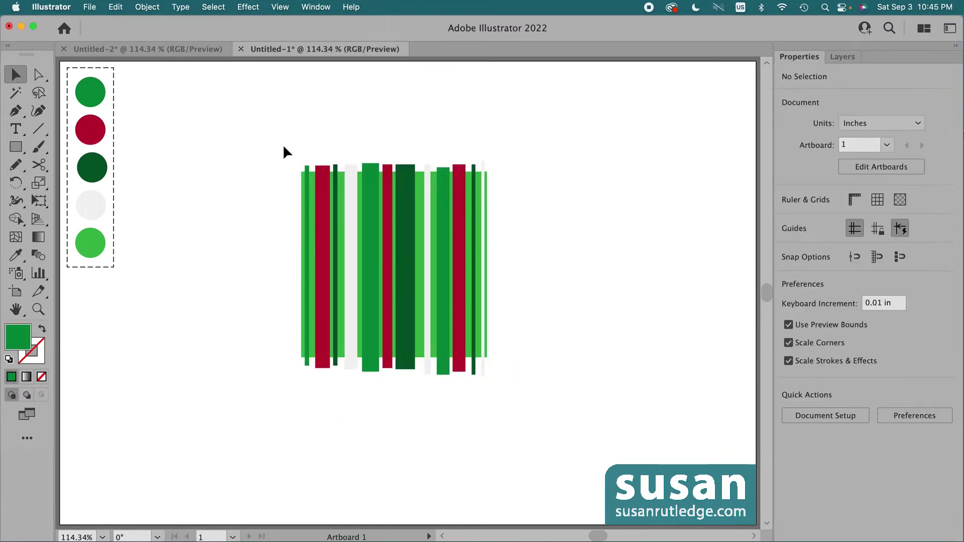
# Trim all stripe ends sticking out above and below the square with the Shape Builder tool
pyautogui.moveTo(272, 124); pyautogui.dragTo(501, 389)
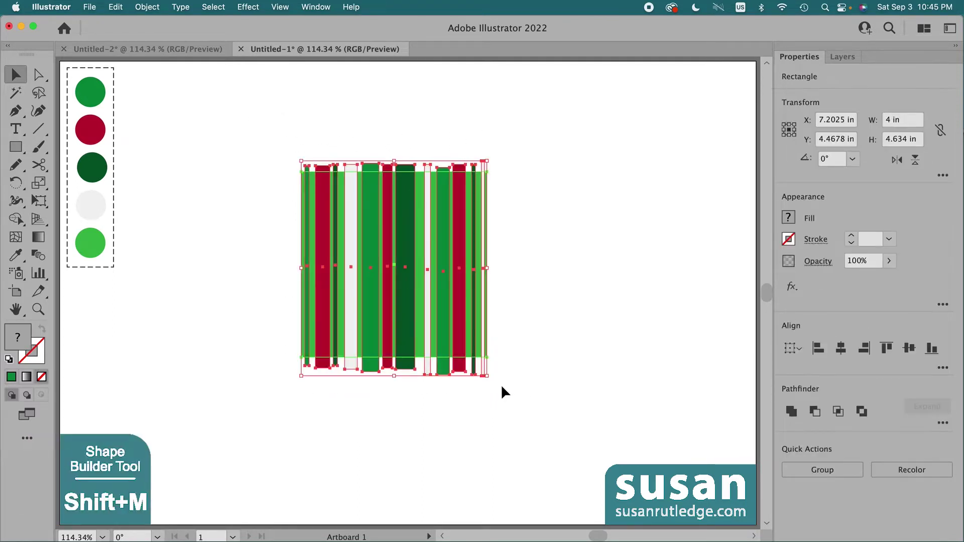
pyautogui.hotkey('shift', 'm')
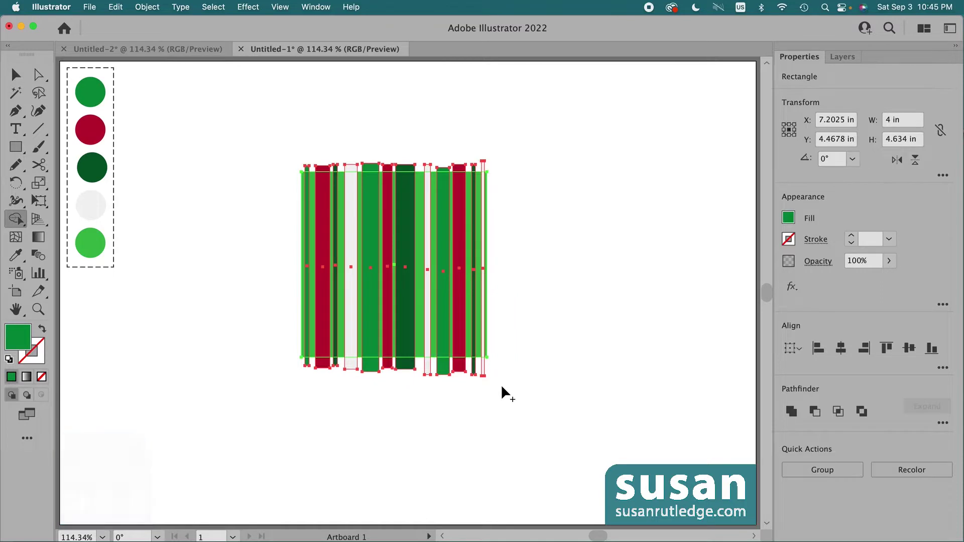
pyautogui.keyDown('alt'); pyautogui.click(427, 251); pyautogui.keyUp('alt')
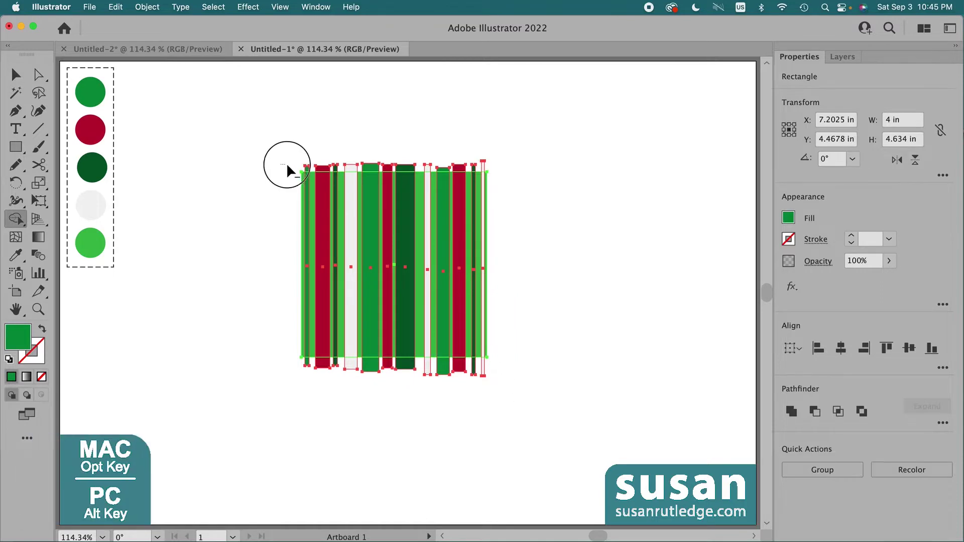
pyautogui.moveTo(302, 170); pyautogui.dragTo(499, 175)
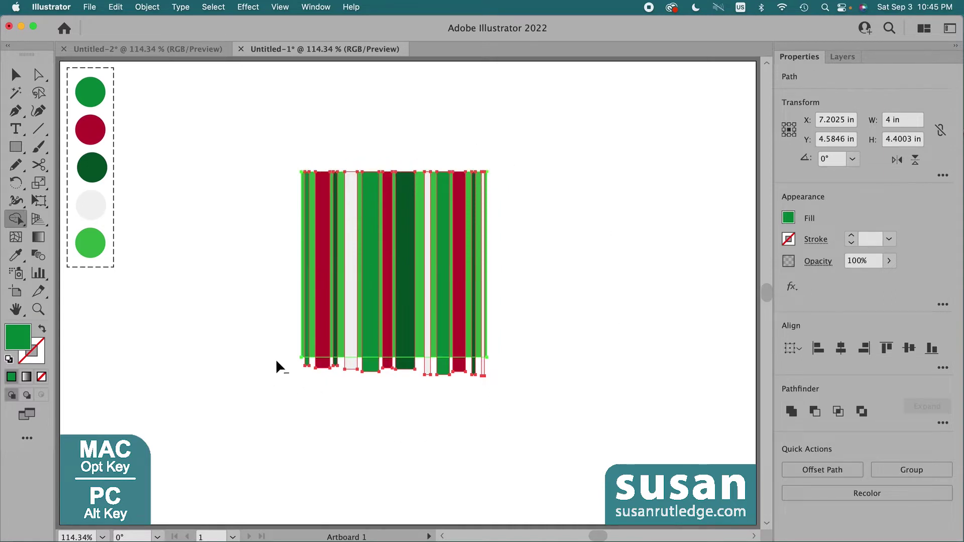
pyautogui.moveTo(299, 365); pyautogui.dragTo(504, 372)
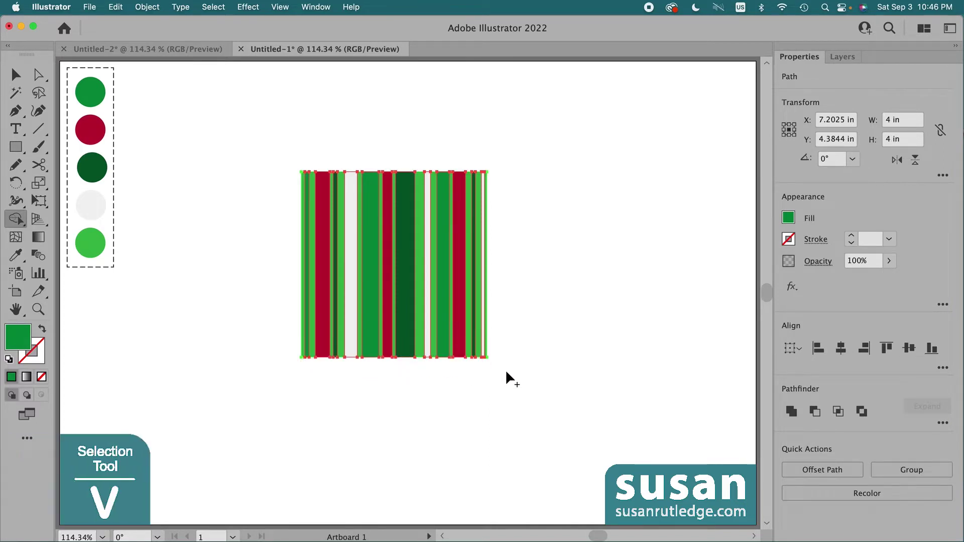
# Group the trimmed stripes with the square and place a duplicate of the group to the right of the original
pyautogui.press('v')
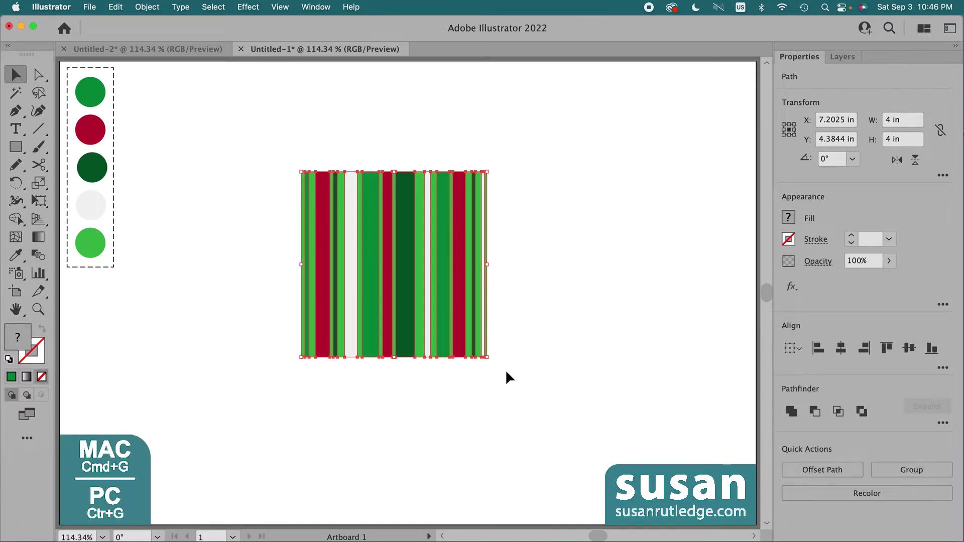
pyautogui.press('super+g')
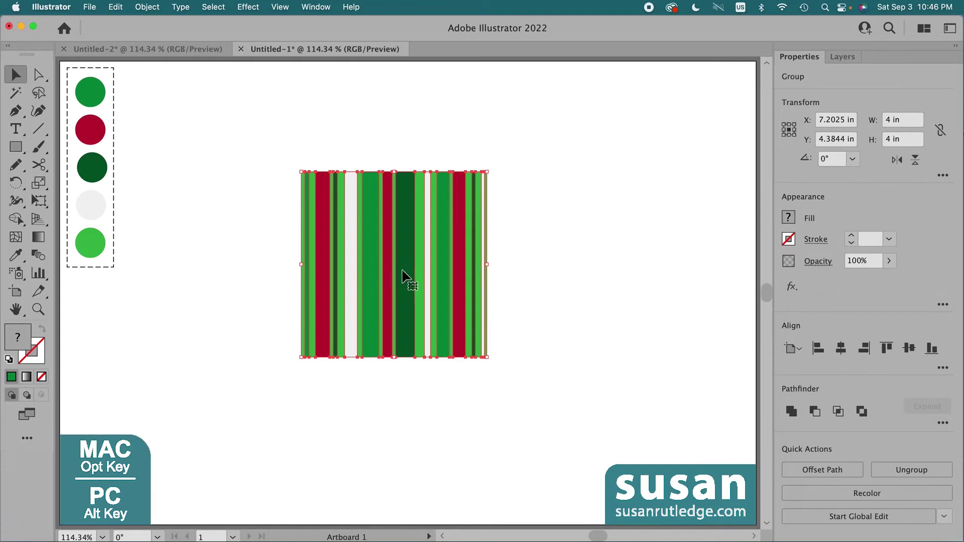
pyautogui.moveTo(403, 275); pyautogui.dragTo(621, 273)
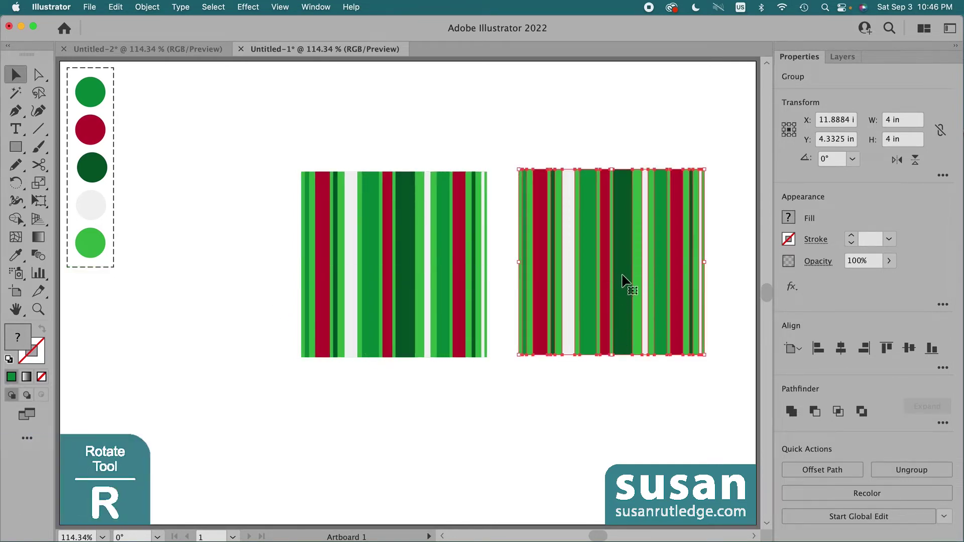
# Rotate the duplicate striped square by 90° so its stripes run horizontally
pyautogui.press('r')
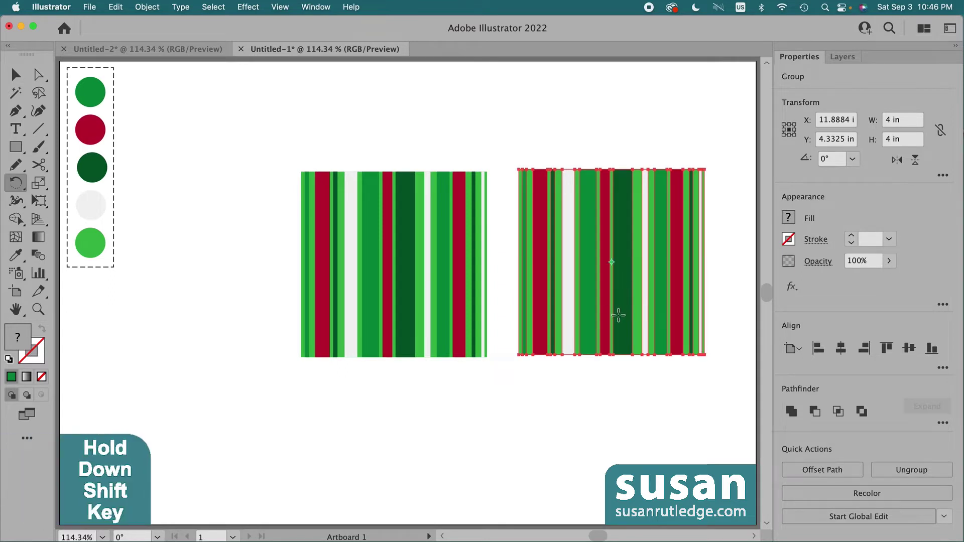
pyautogui.moveTo(619, 312); pyautogui.dragTo(675, 254)
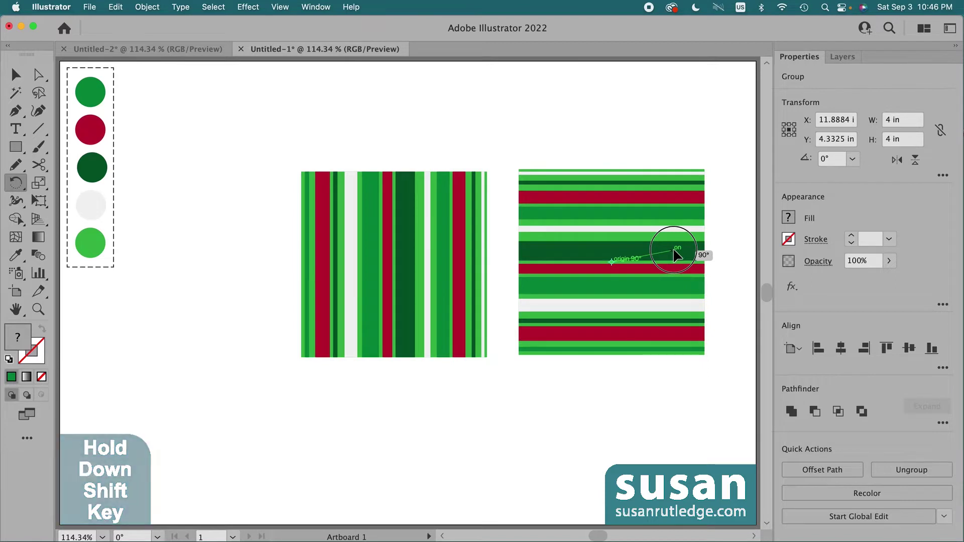
pyautogui.moveTo(676, 255); pyautogui.dragTo(676, 255)
pyautogui.press('v')
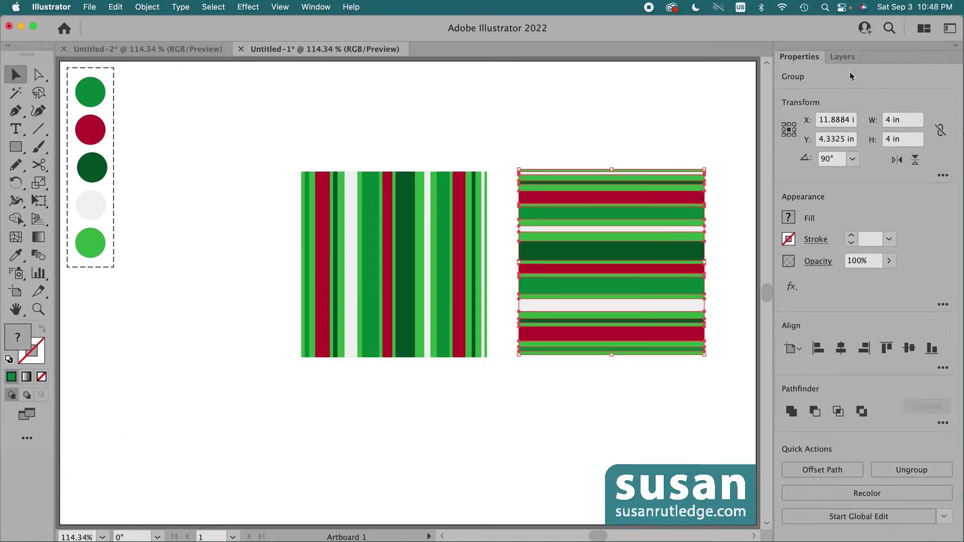
# Hide the horizontally striped group in the Designs layer, leaving the vertically striped square visible
pyautogui.click(842, 57)
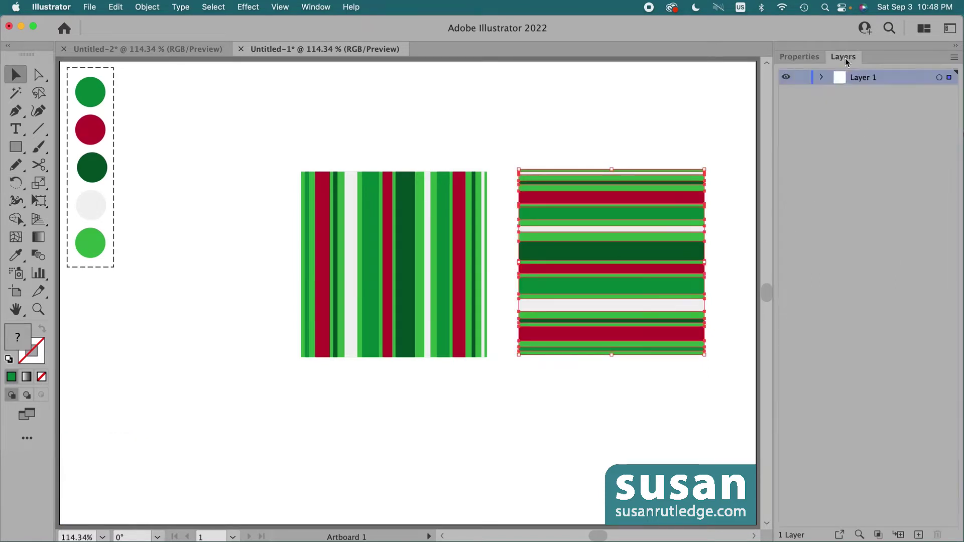
pyautogui.click(822, 77)
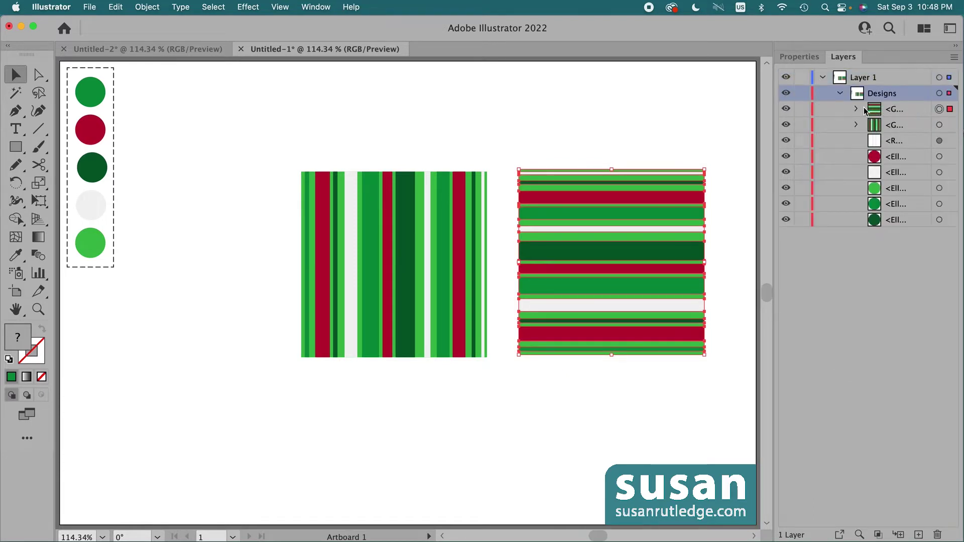
pyautogui.click(785, 109)
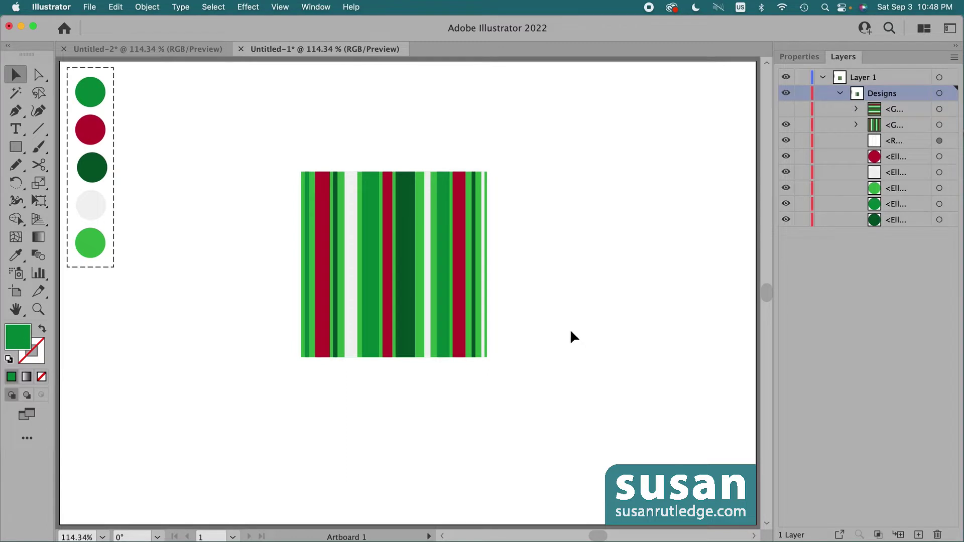
pyautogui.click(789, 56)
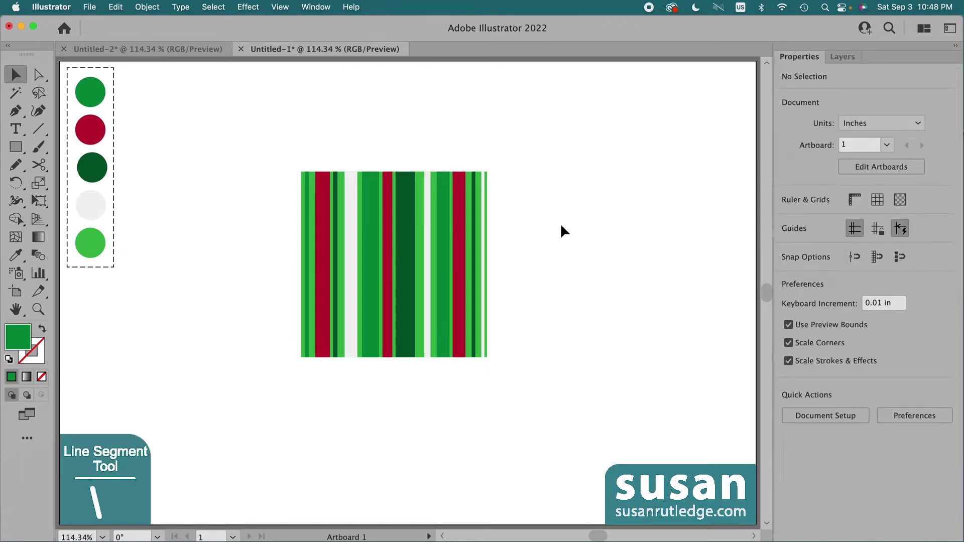
# Draw a diagonal line about 5.66 in long from the striped square's upper-left corner to its lower-right corner, and deselect it
pyautogui.press('\\')
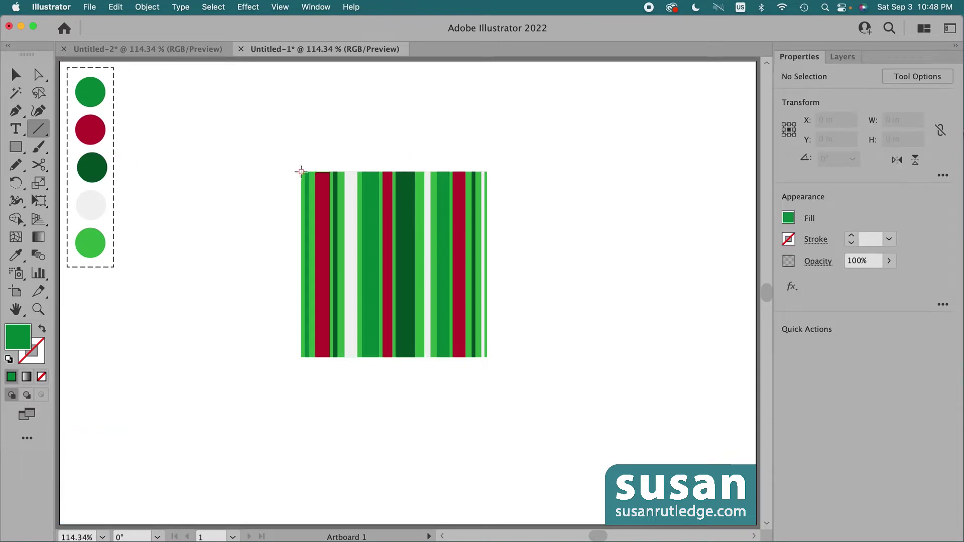
pyautogui.moveTo(301, 172); pyautogui.dragTo(486, 357)
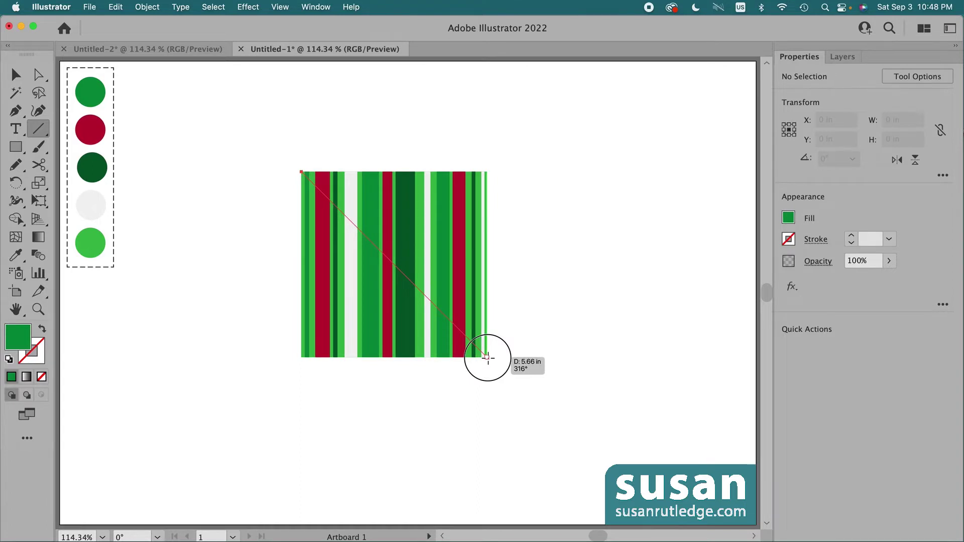
pyautogui.moveTo(487, 357); pyautogui.dragTo(487, 357)
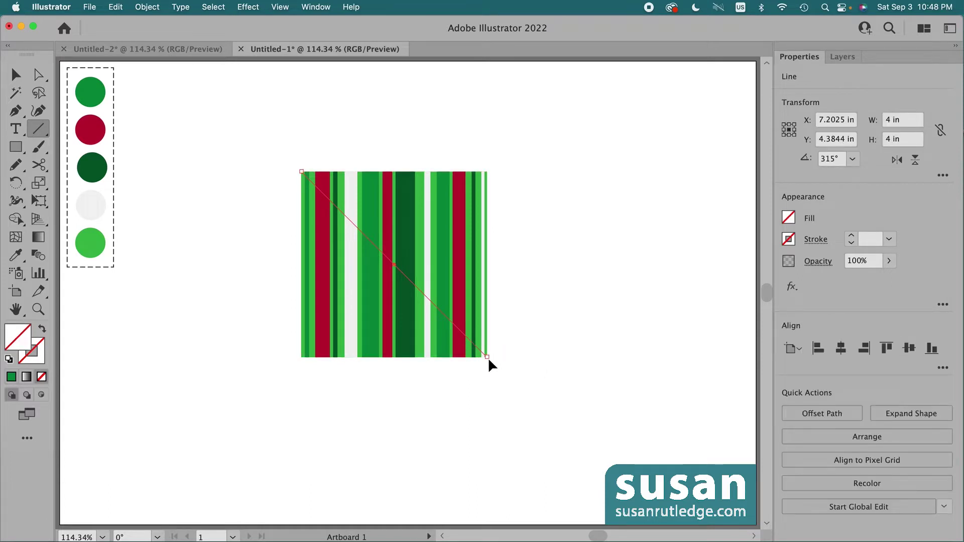
pyautogui.press('super+shift+a')
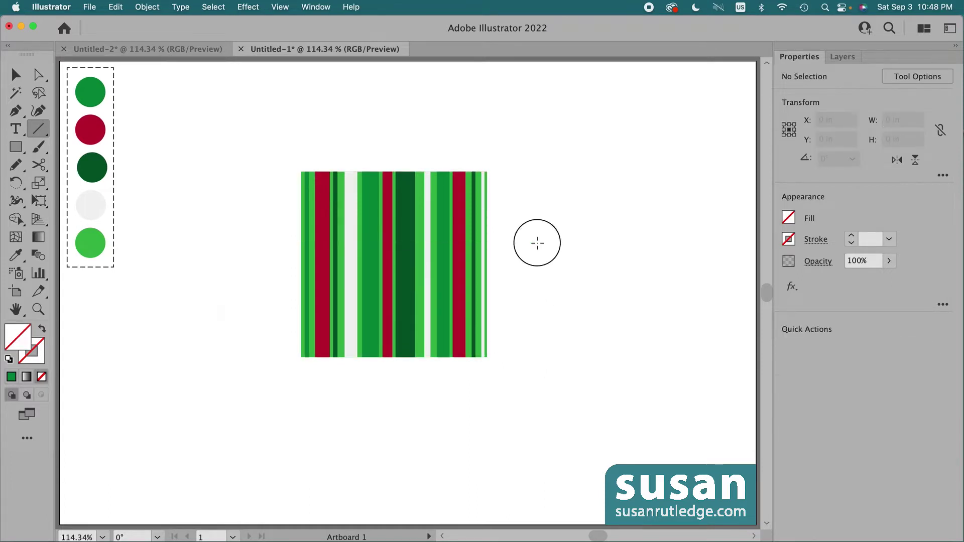
# Create a line with a length of 6 in and an angle of 45°, and give it a 1 pt stroke
pyautogui.click(538, 243)
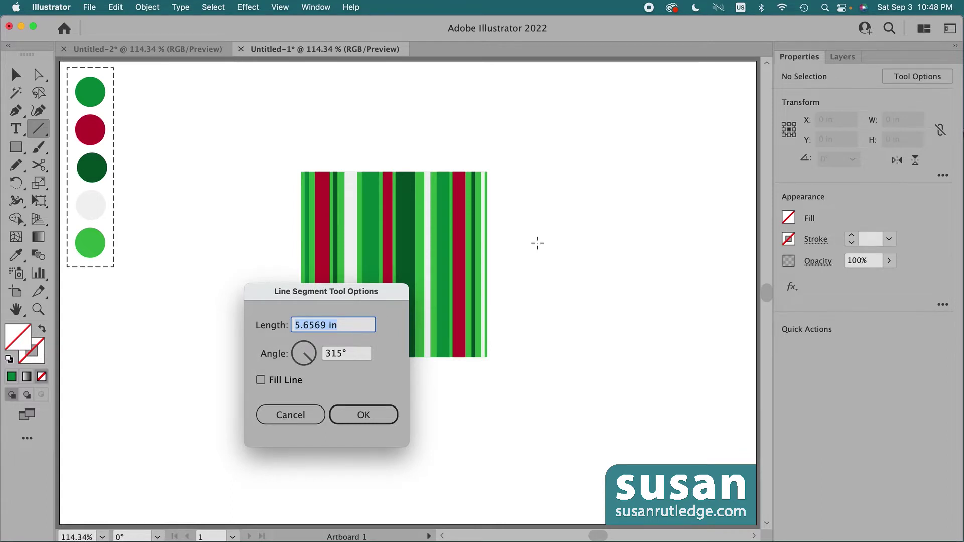
pyautogui.write('6')
pyautogui.press('Tab')
pyautogui.write('45')
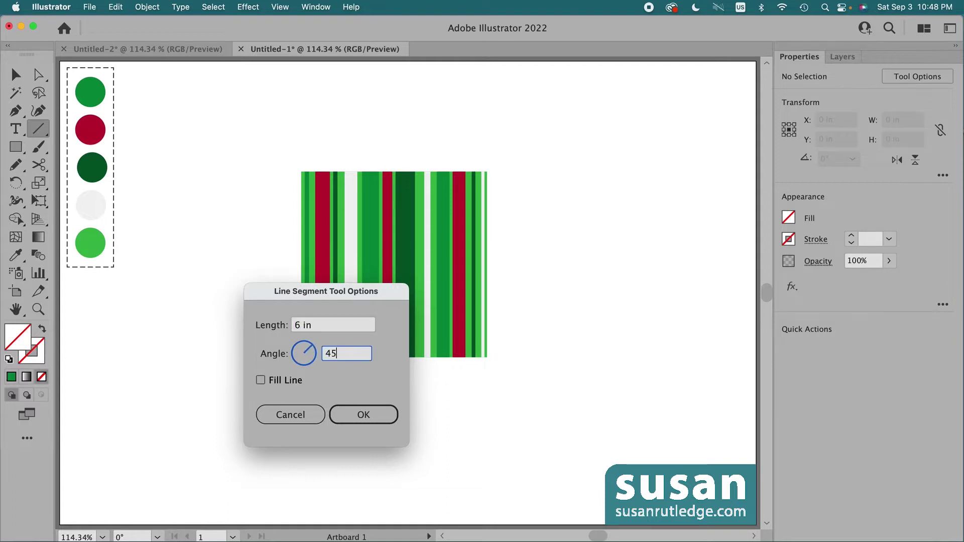
pyautogui.click(363, 415)
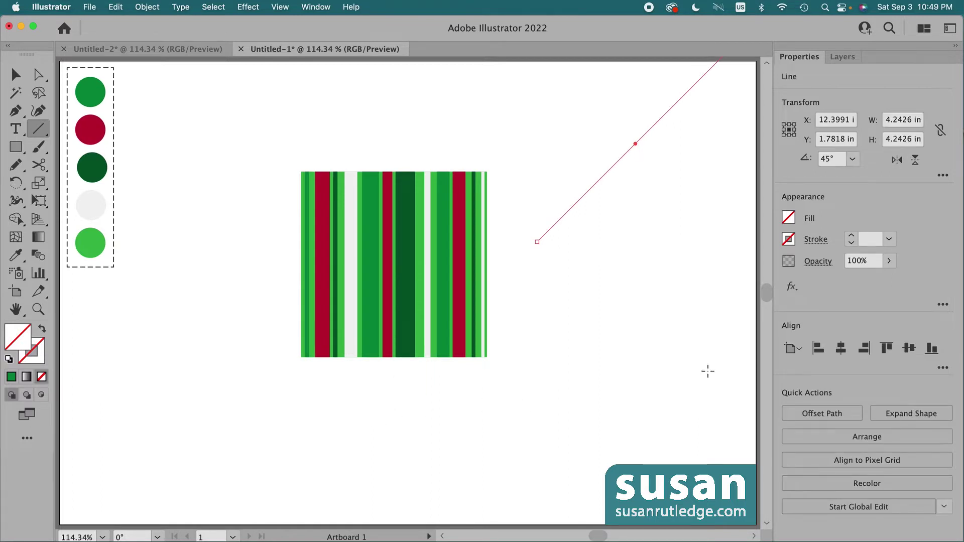
pyautogui.click(850, 236)
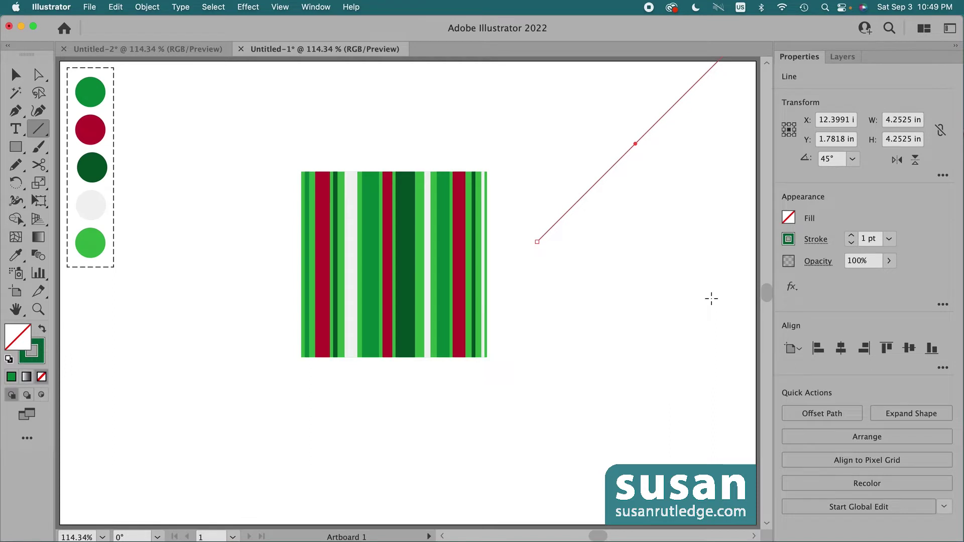
# Move the 45° line so its midpoint snaps to the striped square's upper-left corner, and check the Smart Guides setting
pyautogui.press('v')
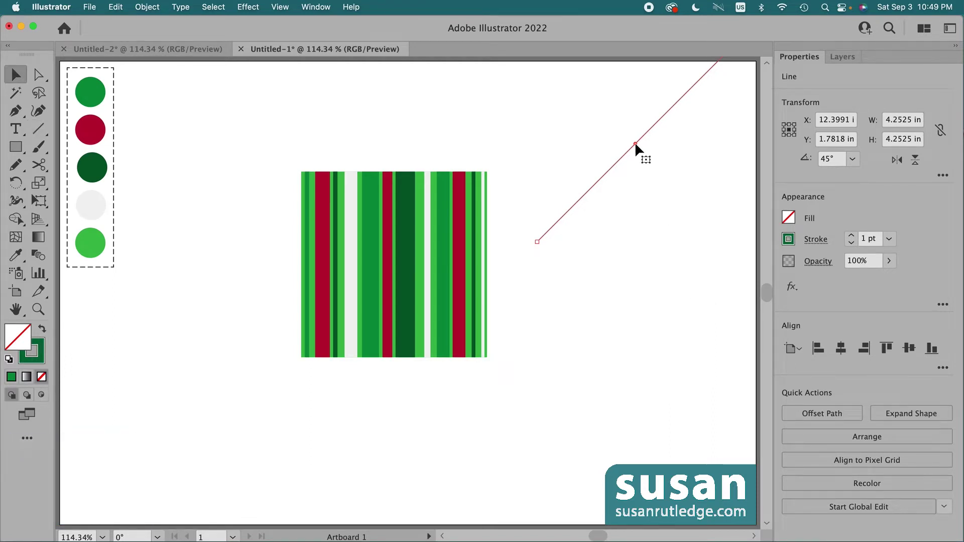
pyautogui.moveTo(634, 143); pyautogui.dragTo(301, 172)
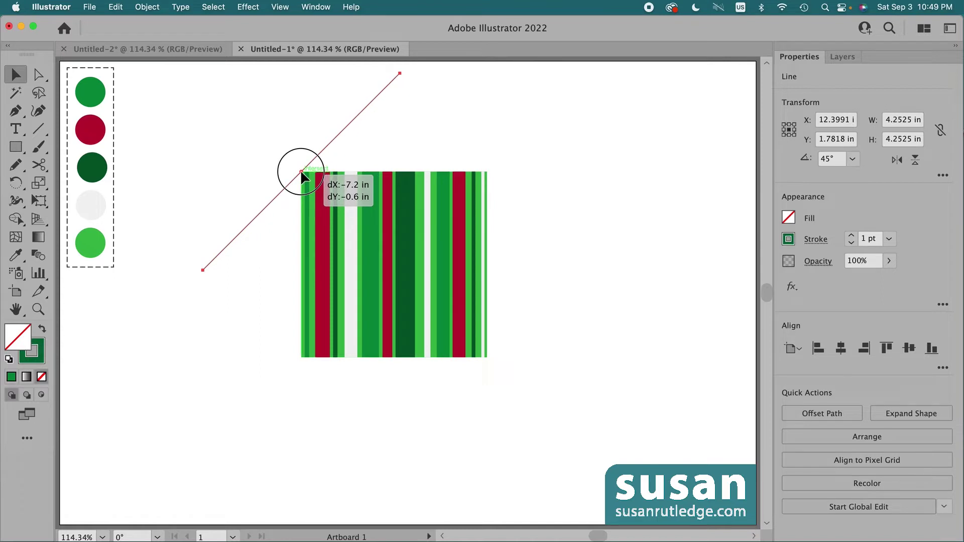
pyautogui.moveTo(300, 172); pyautogui.dragTo(300, 171)
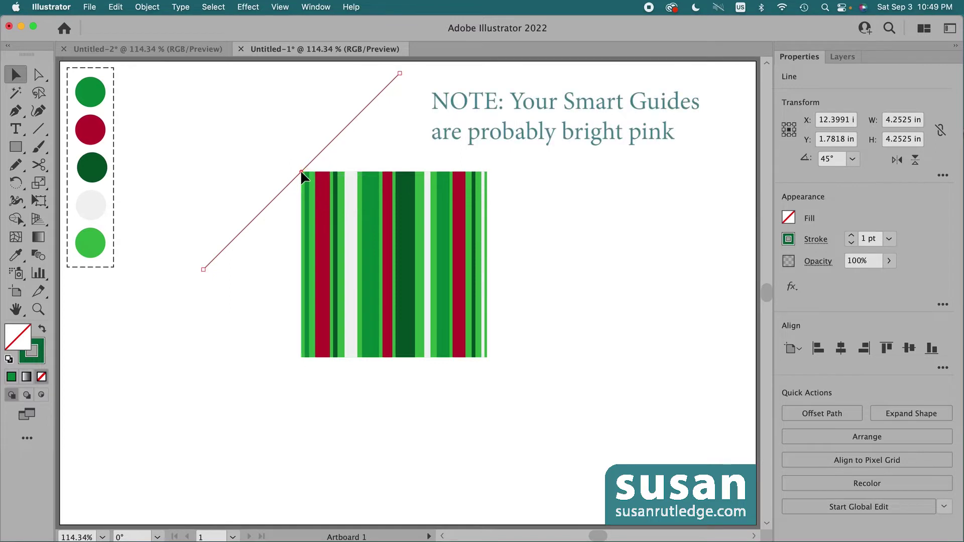
pyautogui.click(279, 7)
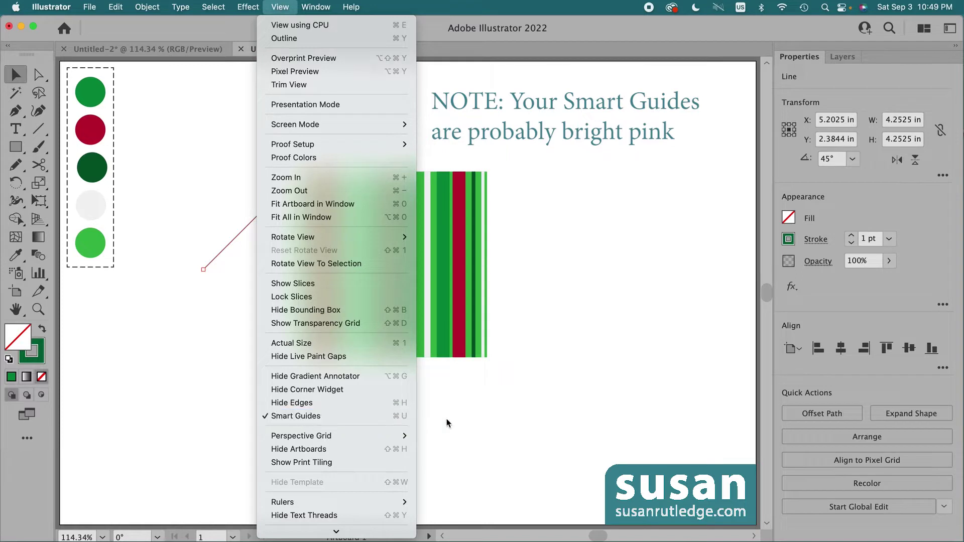
pyautogui.click(544, 396)
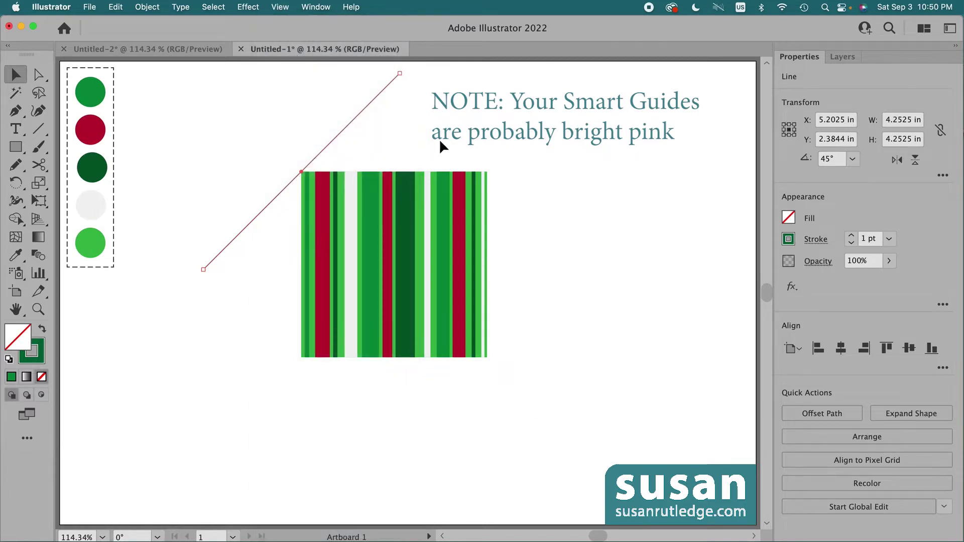
# Duplicate the 45° line diagonally so the copy's midpoint sits on the striped square's lower-right corner
pyautogui.click(300, 169)
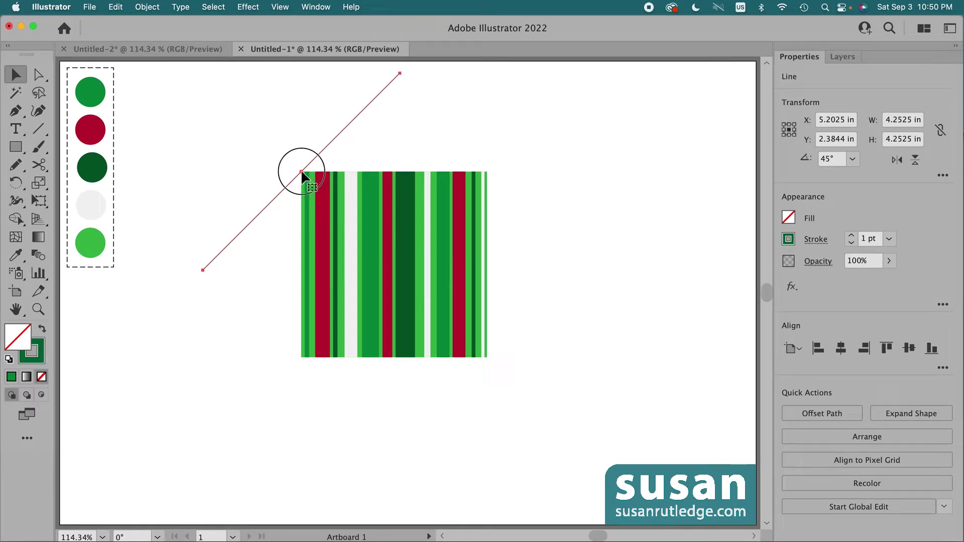
pyautogui.press('alt')
pyautogui.moveTo(300, 170); pyautogui.dragTo(492, 353)
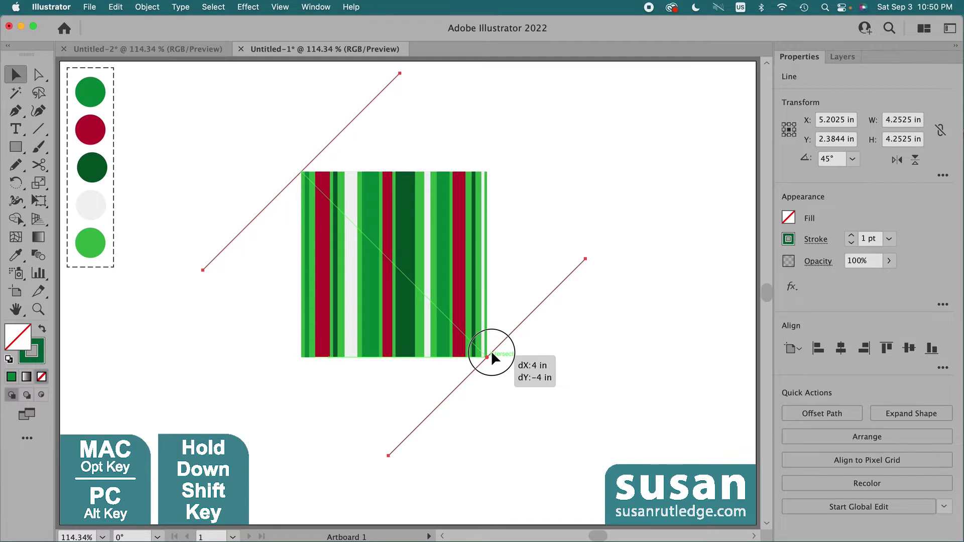
pyautogui.moveTo(491, 351); pyautogui.dragTo(491, 351)
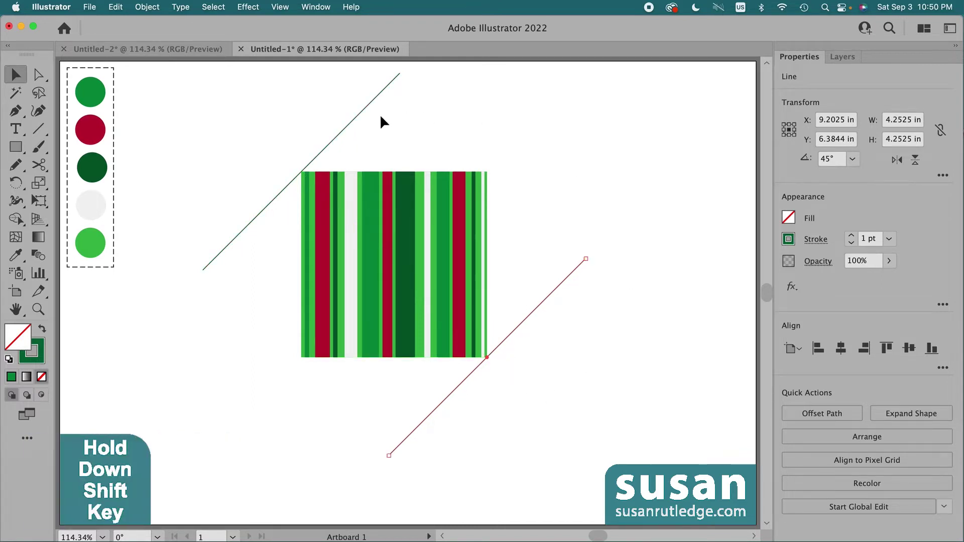
# Set the stroke of both 45° lines to 5 pt black
pyautogui.keyDown('shift'); pyautogui.click(360, 110); pyautogui.keyUp('shift')
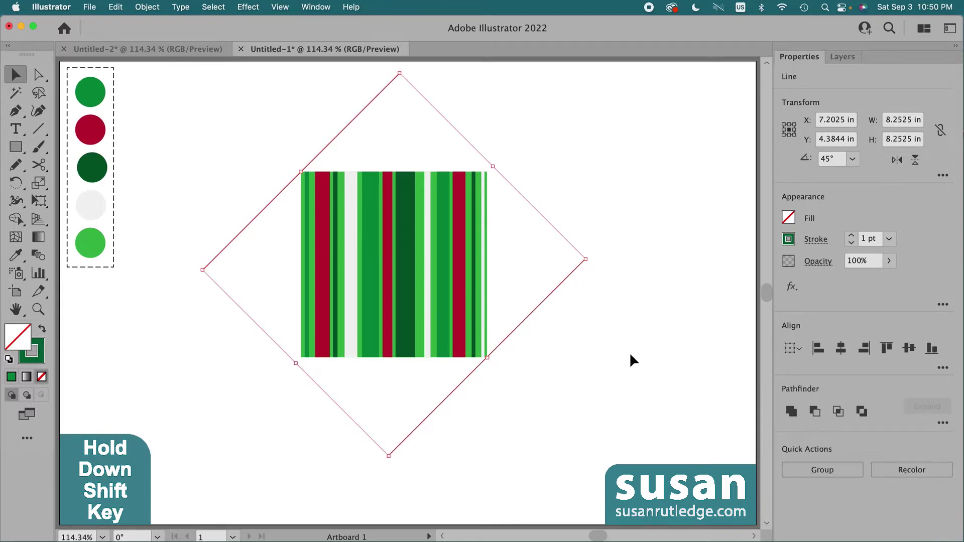
pyautogui.doubleClick(864, 239)
pyautogui.write('5')
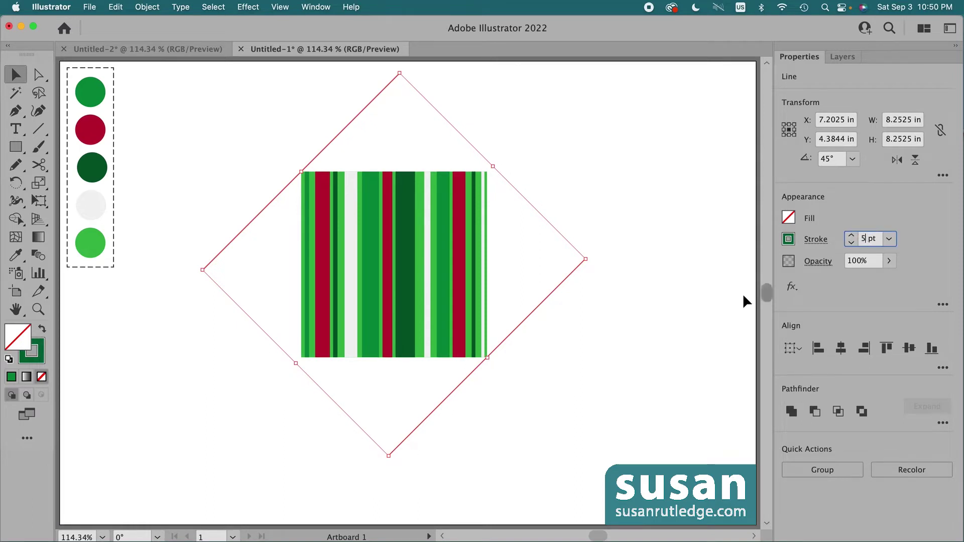
pyautogui.click(788, 239)
pyautogui.click(691, 298)
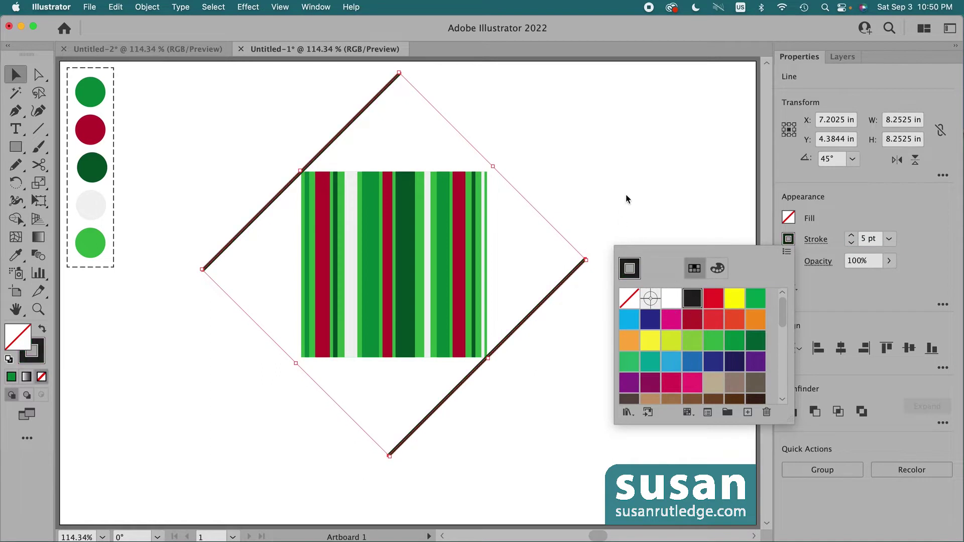
pyautogui.click(627, 201)
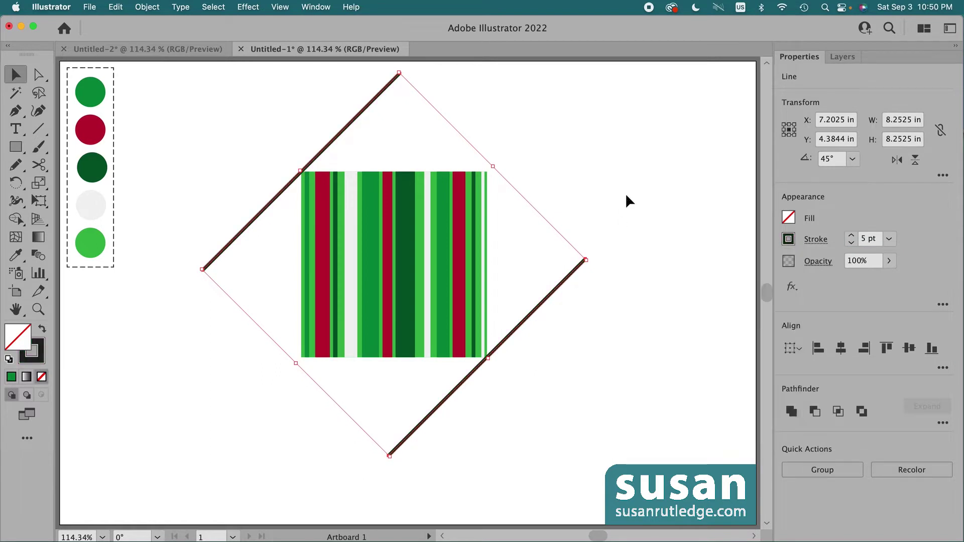
# Convert the strokes of both diagonal lines into filled shapes with Outline Stroke
pyautogui.click(147, 7)
pyautogui.moveTo(174, 314)
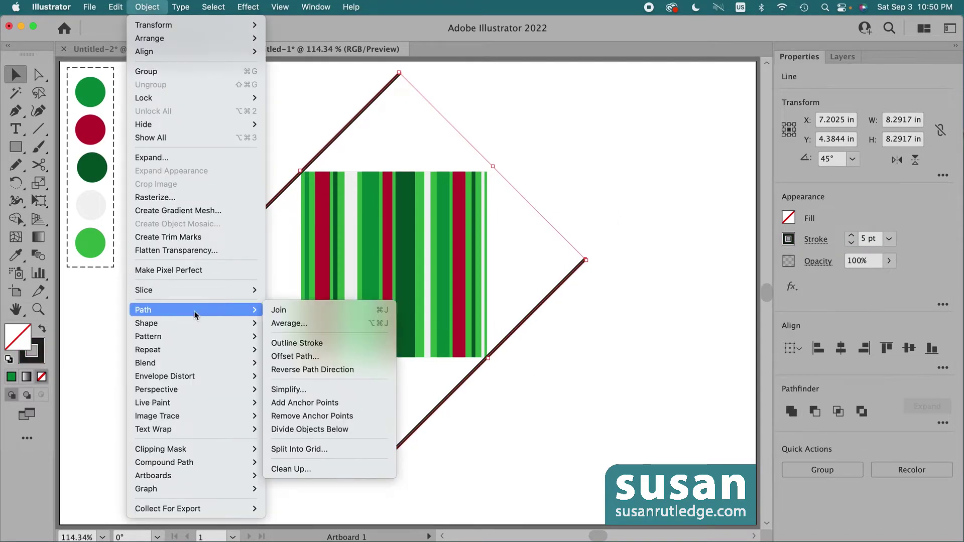
pyautogui.click(297, 344)
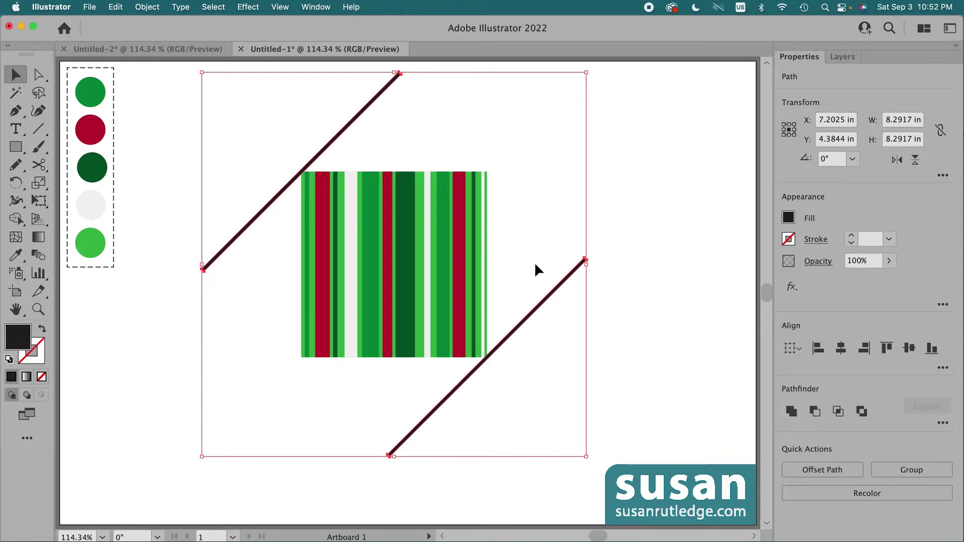
pyautogui.click(142, 7)
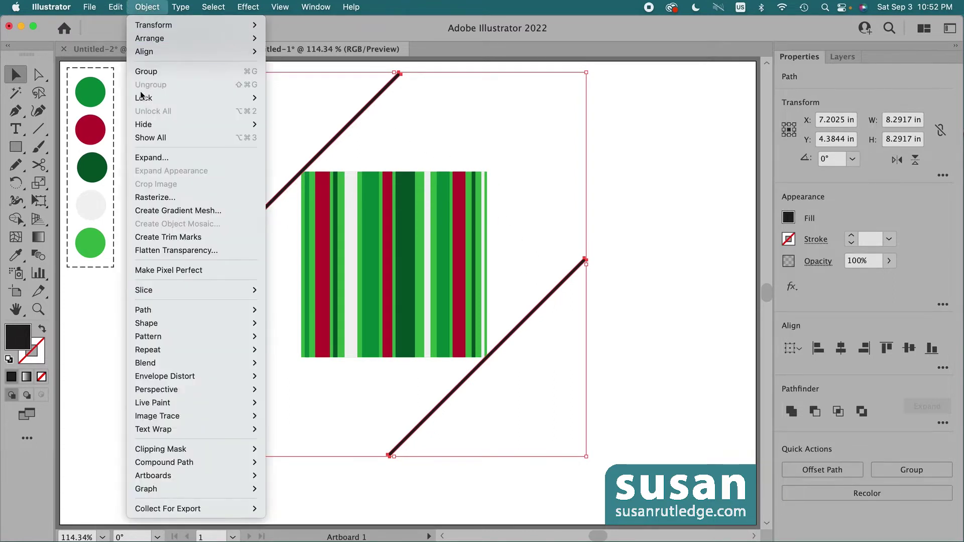
pyautogui.moveTo(168, 363)
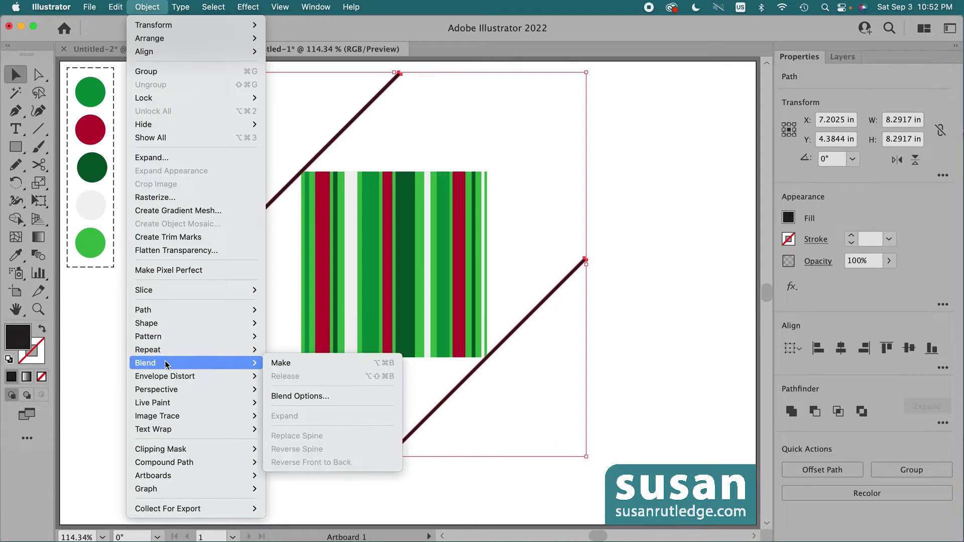
pyautogui.click(313, 395)
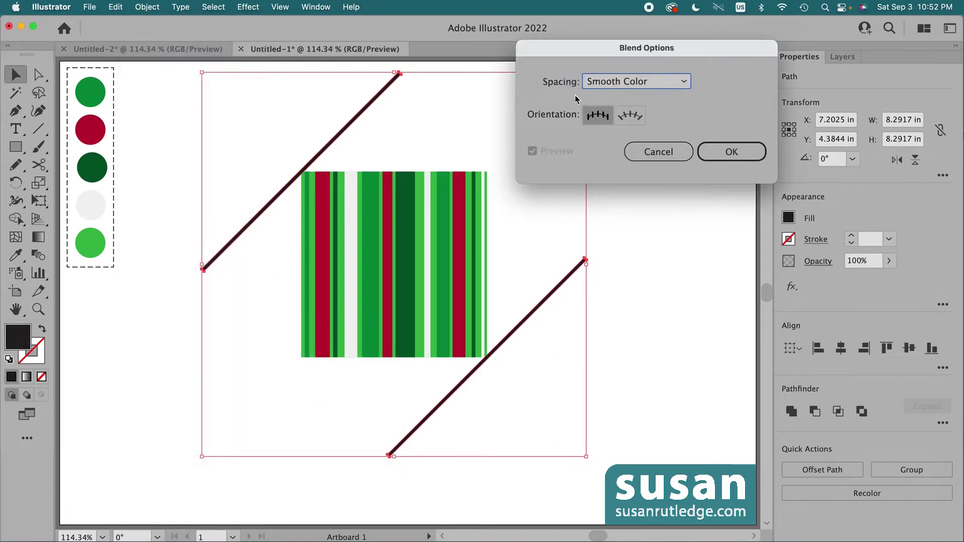
pyautogui.click(683, 84)
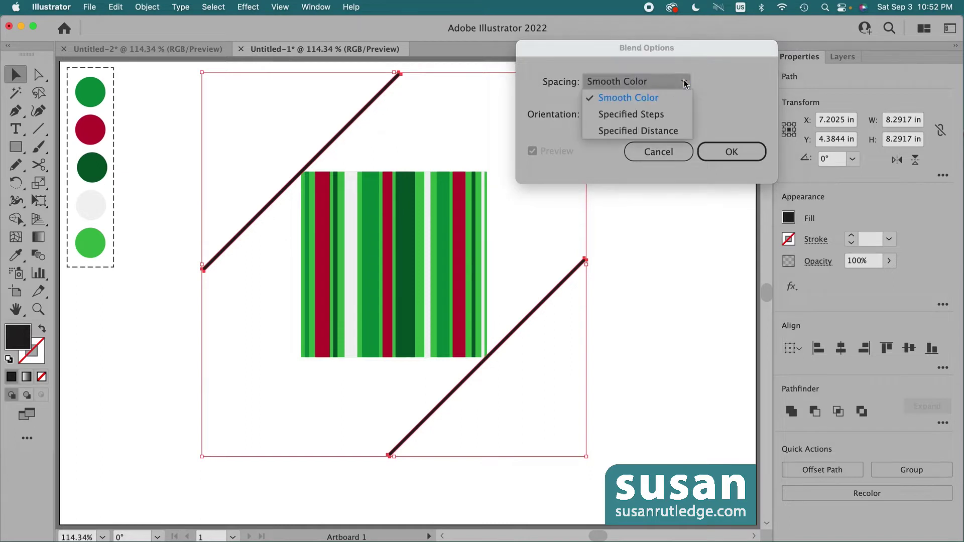
pyautogui.click(647, 118)
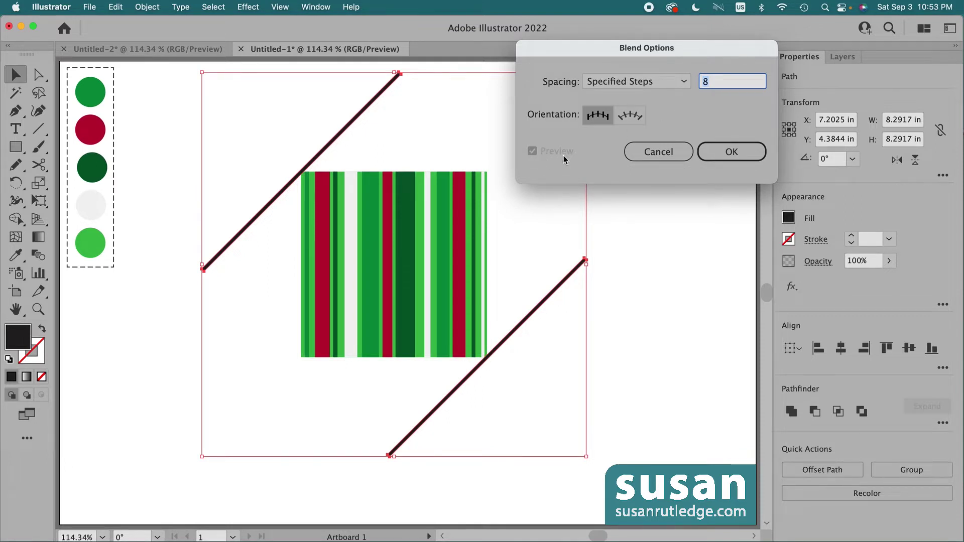
pyautogui.click(659, 151)
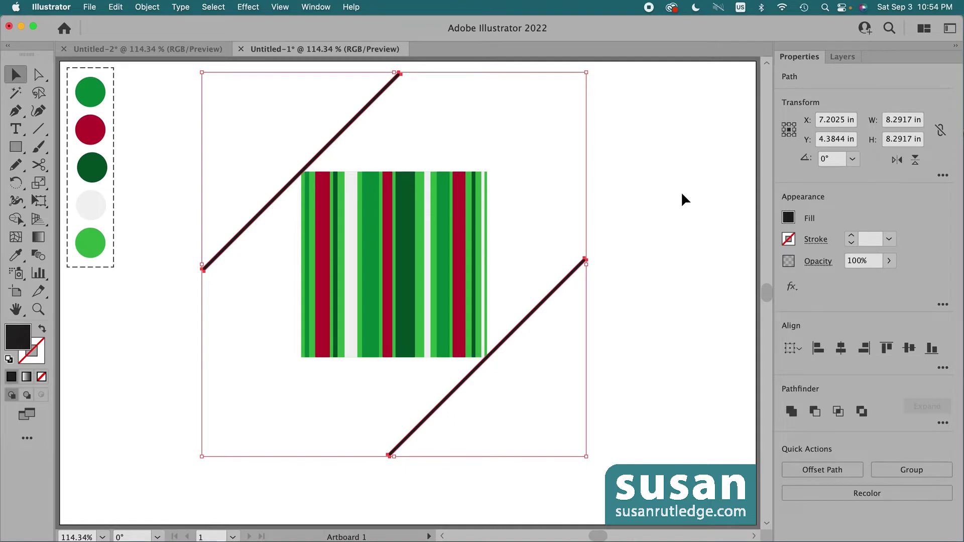
# Make a blend between the two outlined diagonal lines
pyautogui.click(147, 7)
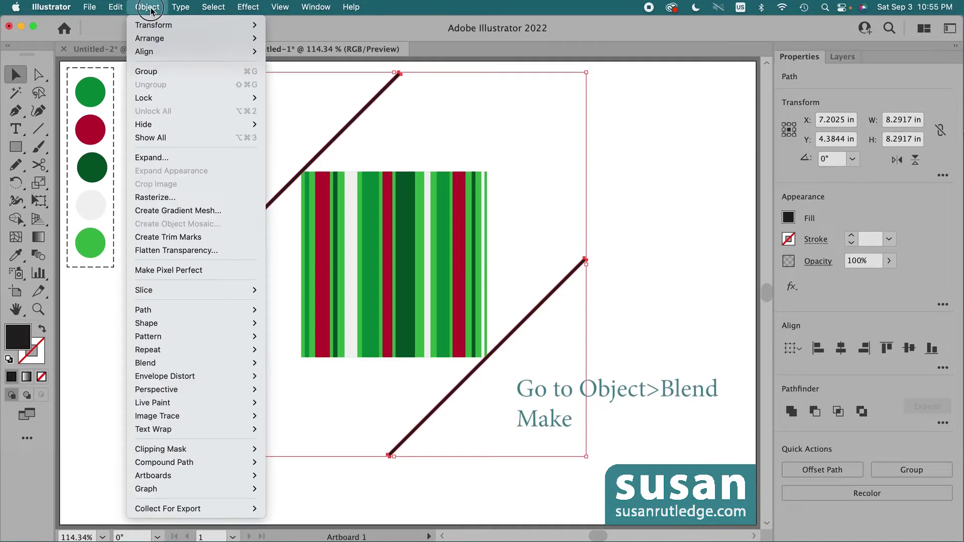
pyautogui.moveTo(204, 364)
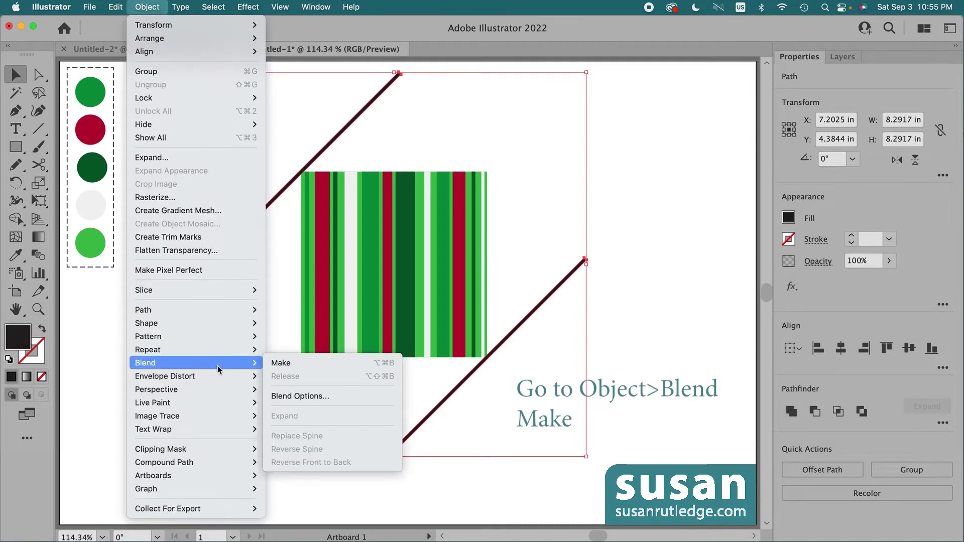
pyautogui.click(281, 363)
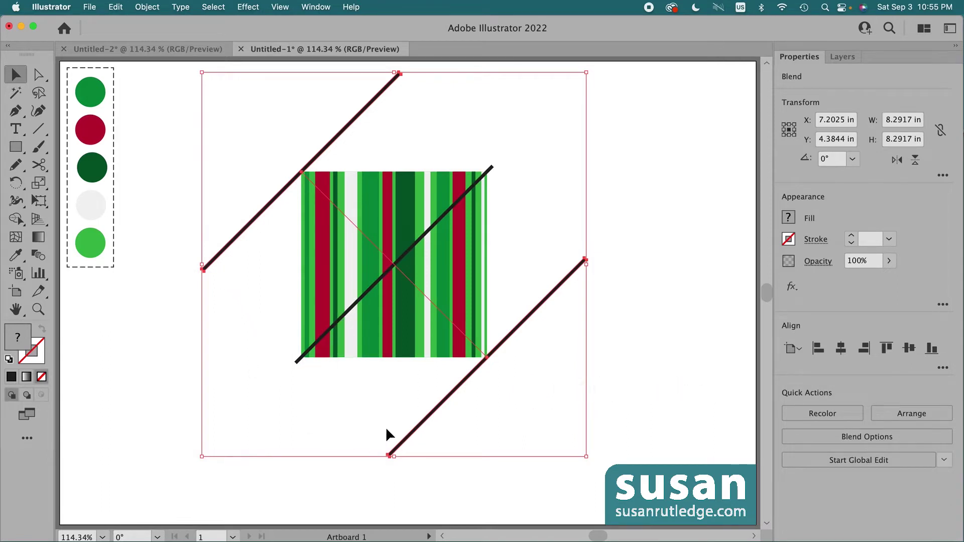
# Set the blend's spacing to Specified Steps with 41 steps
pyautogui.click(147, 8)
pyautogui.moveTo(186, 365)
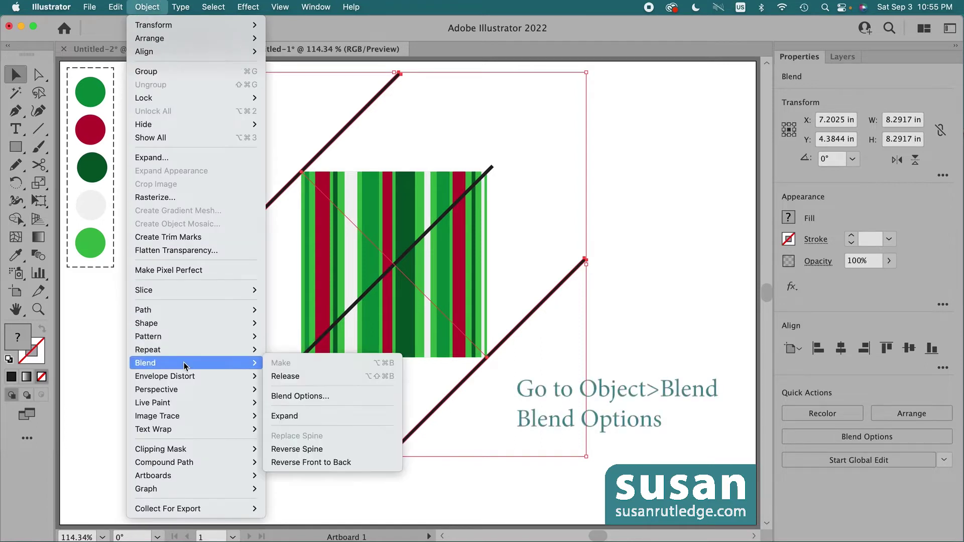
pyautogui.click(311, 396)
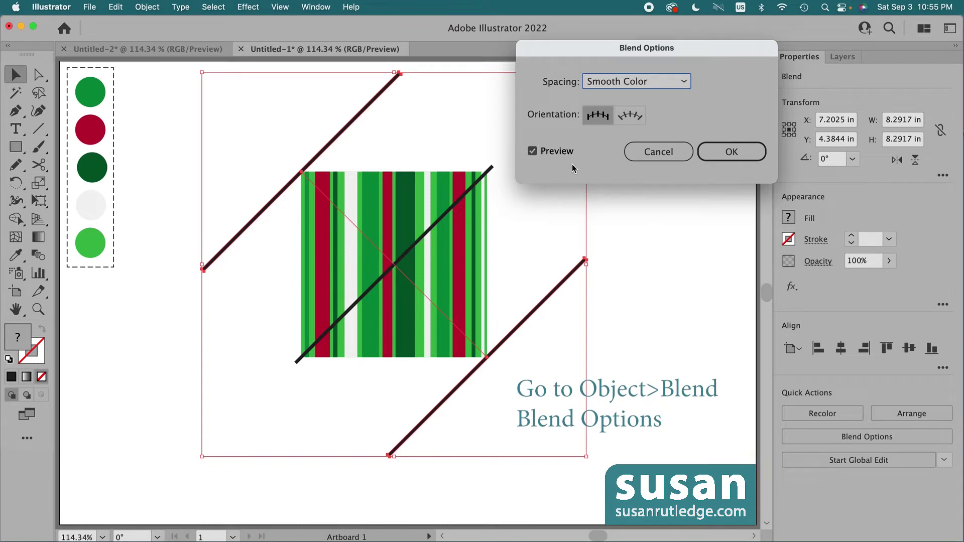
pyautogui.click(684, 81)
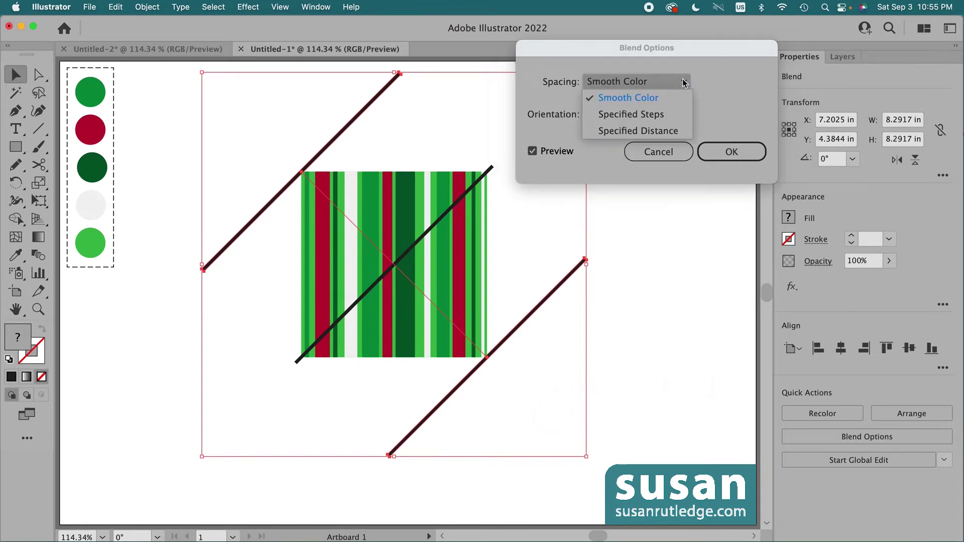
pyautogui.click(658, 113)
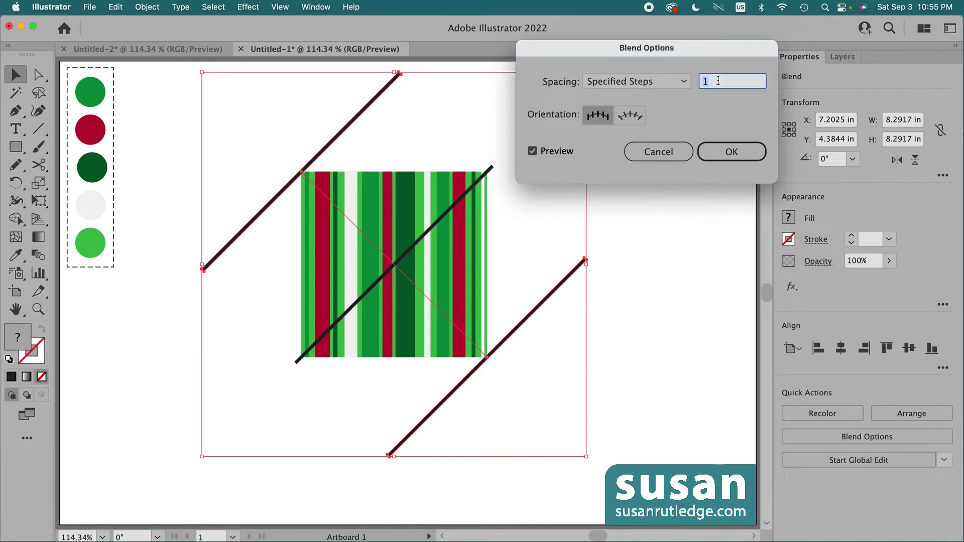
pyautogui.write('28')
pyautogui.press('Tab')
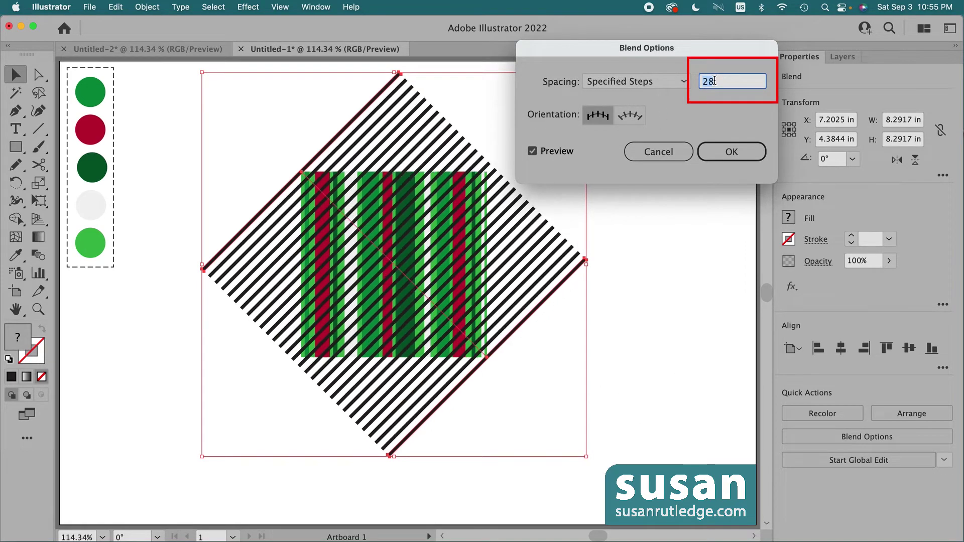
pyautogui.press('Up')
pyautogui.press('Up')
pyautogui.press('Up')
pyautogui.press('Up')
pyautogui.press('Up')
pyautogui.press('Up')
pyautogui.press('Up')
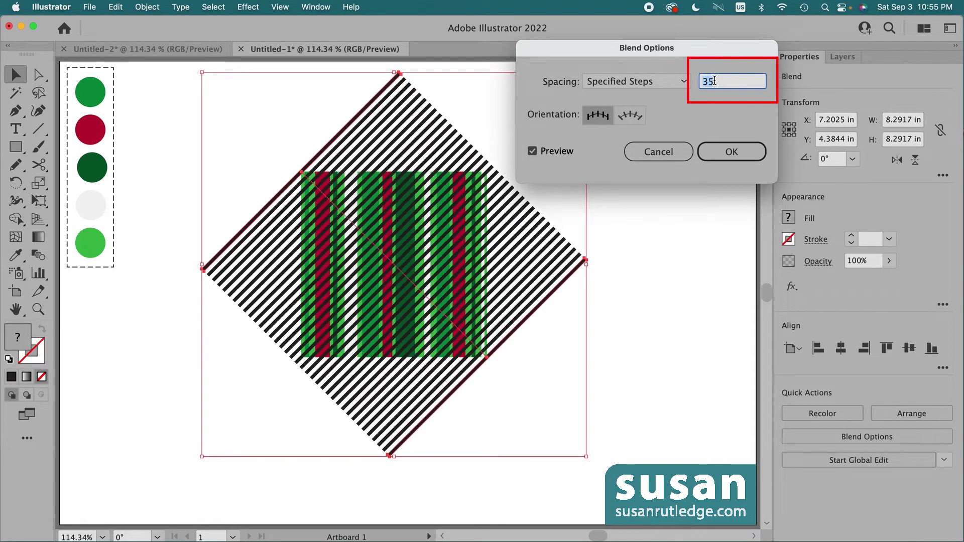
pyautogui.press('Up')
pyautogui.press('Up')
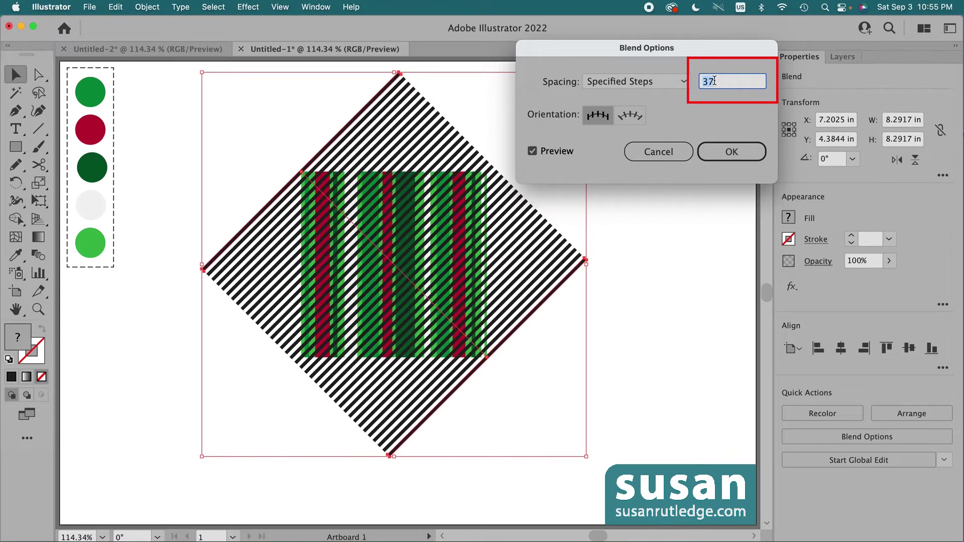
pyautogui.press('Up')
pyautogui.press('Up')
pyautogui.press('Up')
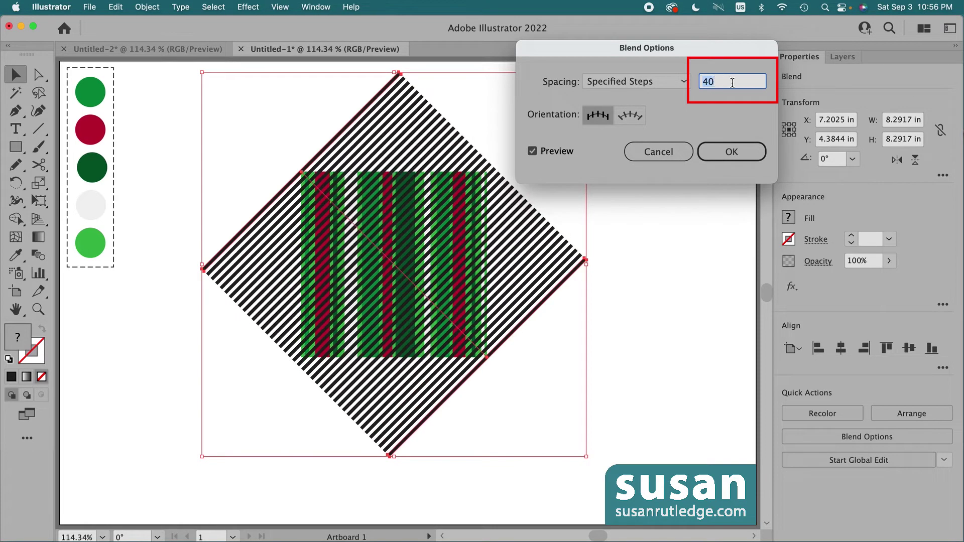
pyautogui.press('Up')
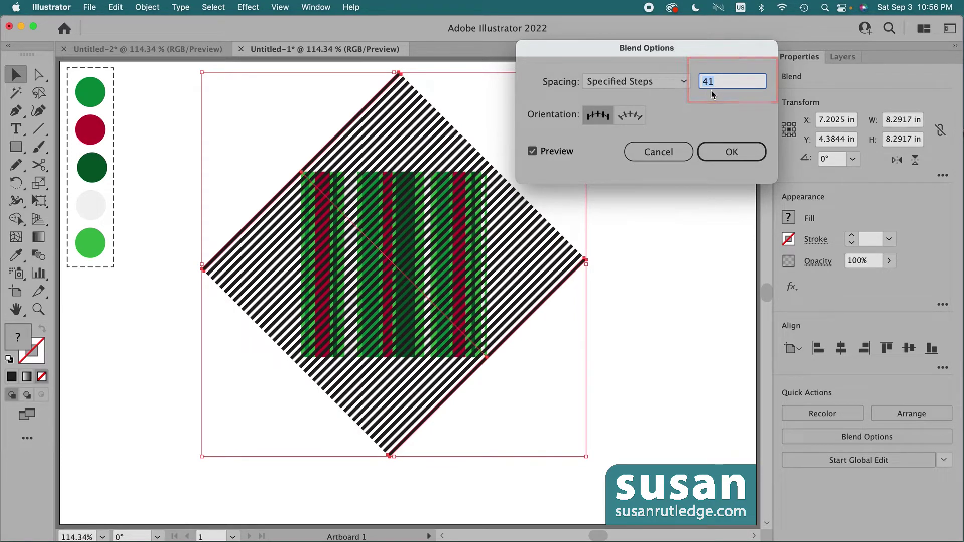
pyautogui.click(731, 152)
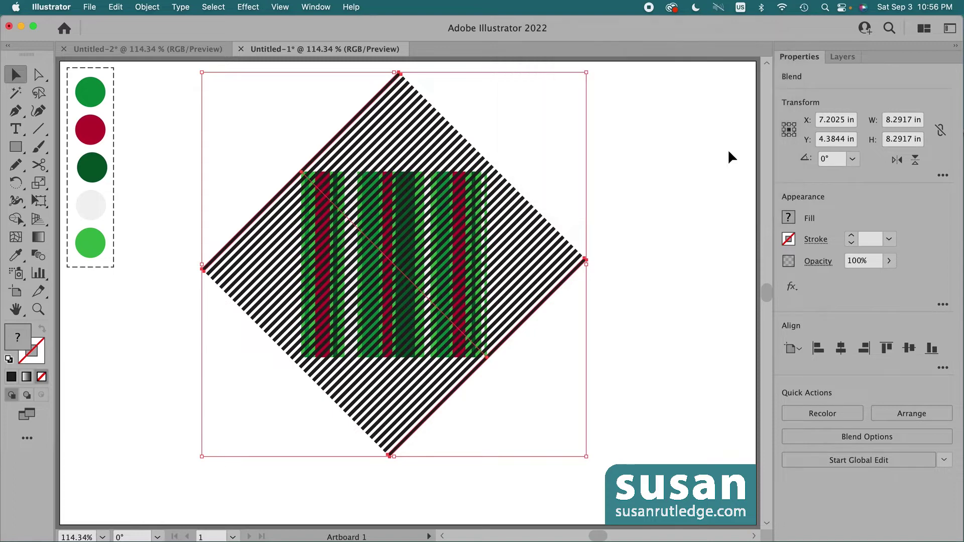
# Expand the diagonal line blend and ungroup the resulting lines
pyautogui.click(148, 8)
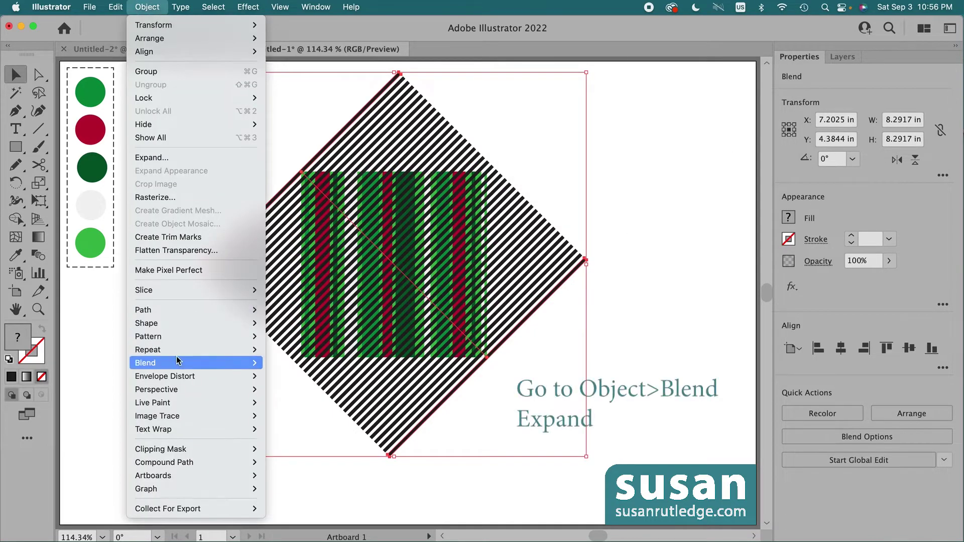
pyautogui.moveTo(177, 364)
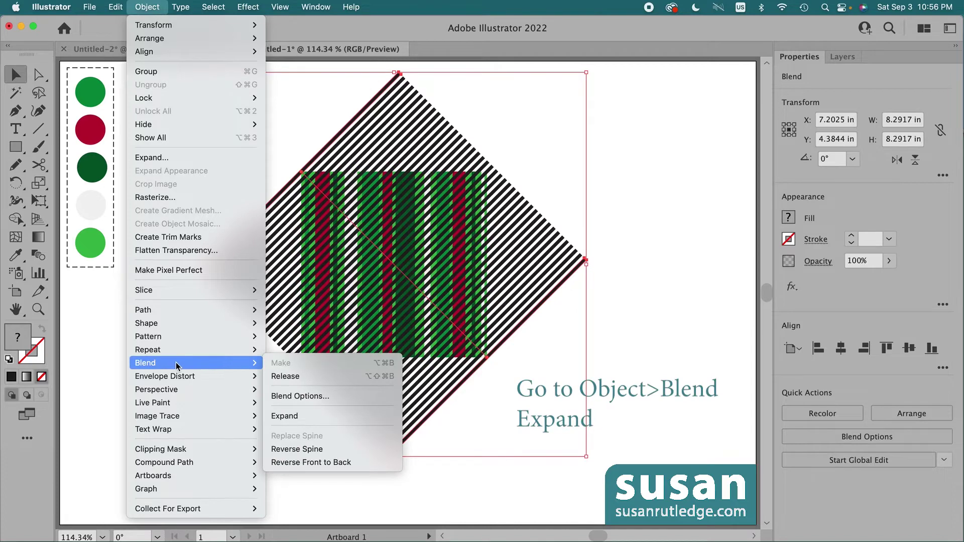
pyautogui.click(291, 416)
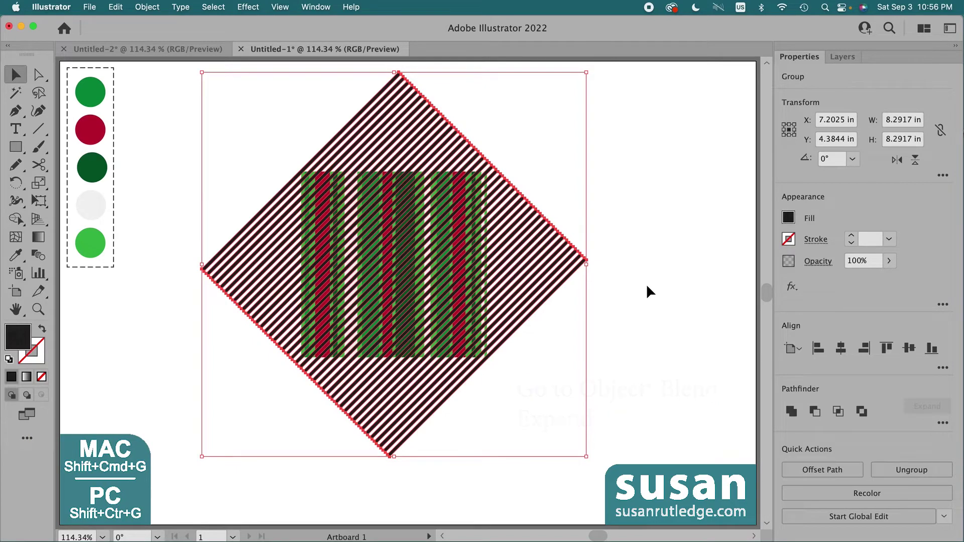
pyautogui.press('shift+super+g')
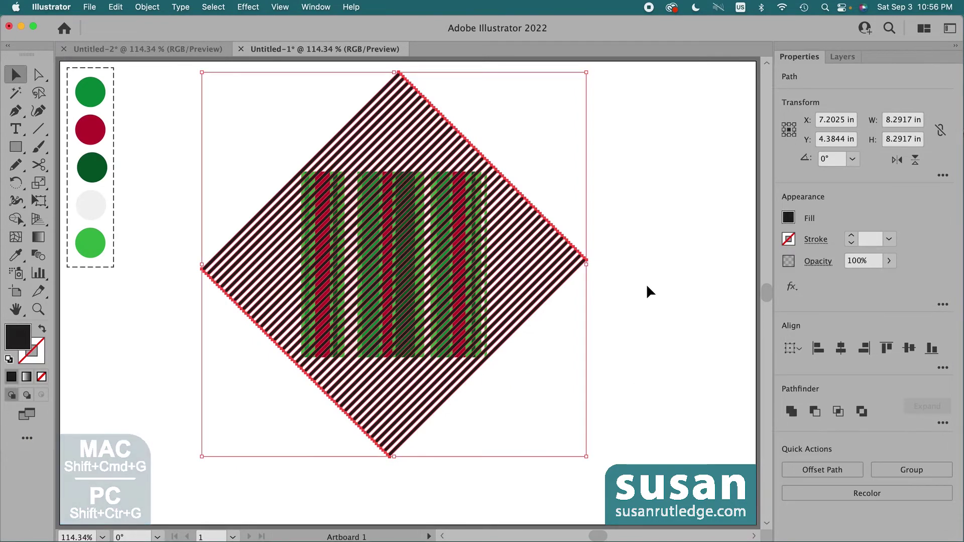
# Split the vertically striped square along all the diagonal lines with the Divide pathfinder
pyautogui.click(178, 108)
pyautogui.moveTo(191, 88); pyautogui.dragTo(580, 433)
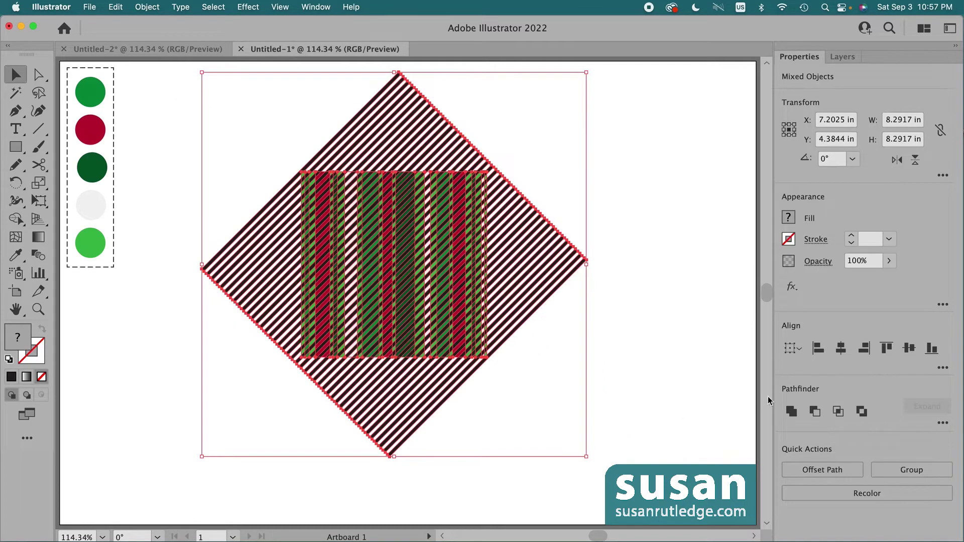
pyautogui.click(942, 423)
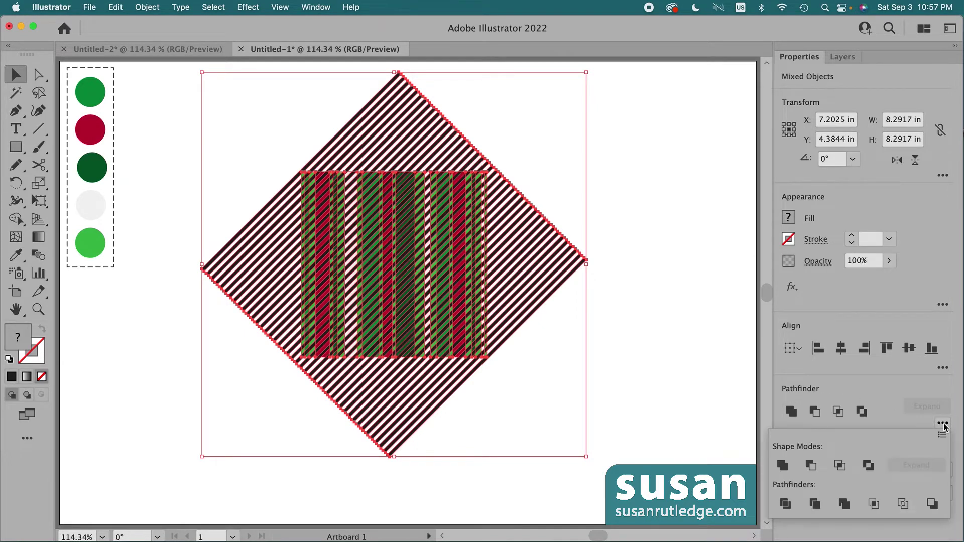
pyautogui.click(786, 504)
# Ungroup the divided artwork of diagonal lines and striped square, leaving nothing selected
pyautogui.click(159, 91)
pyautogui.moveTo(178, 81); pyautogui.dragTo(612, 475)
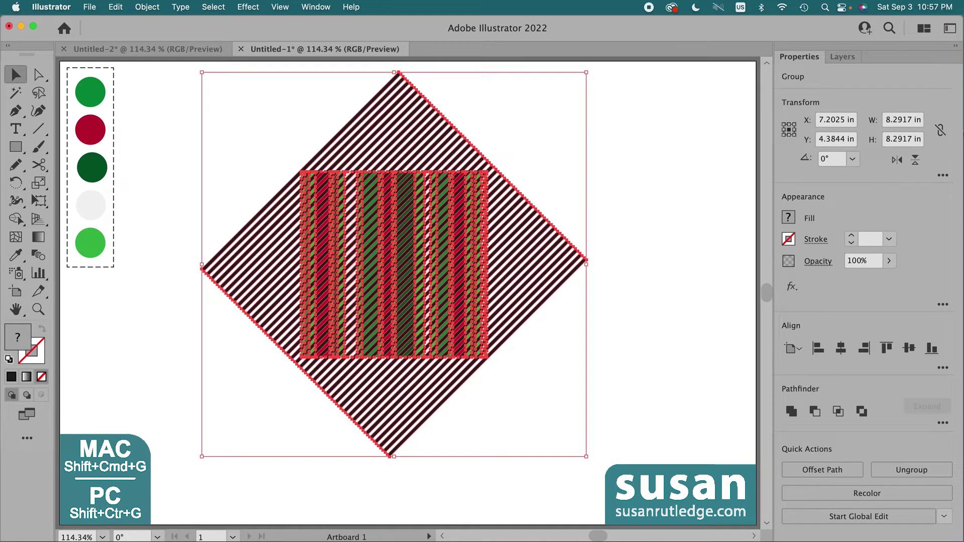
pyautogui.press('shift+super+g')
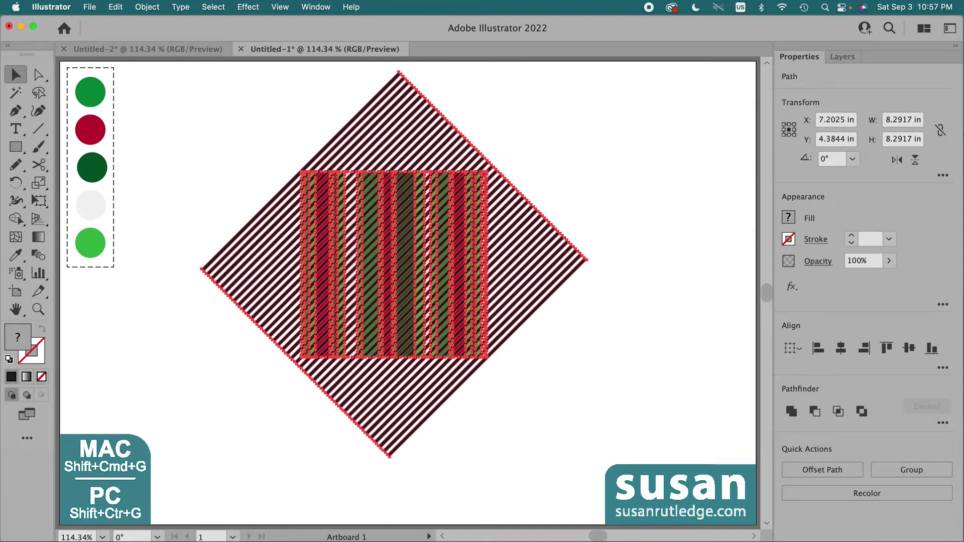
pyautogui.click(660, 211)
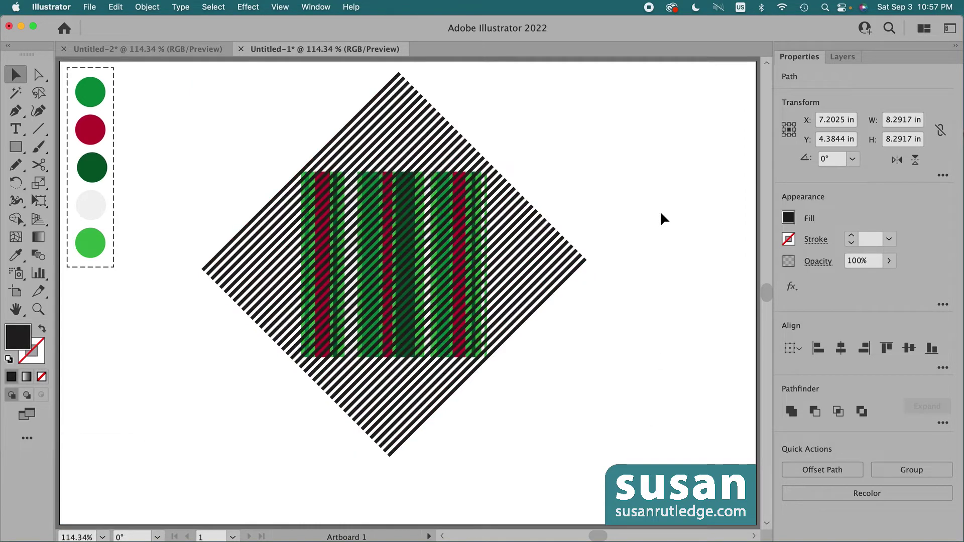
# Select every black piece by its matching fill color and delete them all from the artwork
pyautogui.click(574, 271)
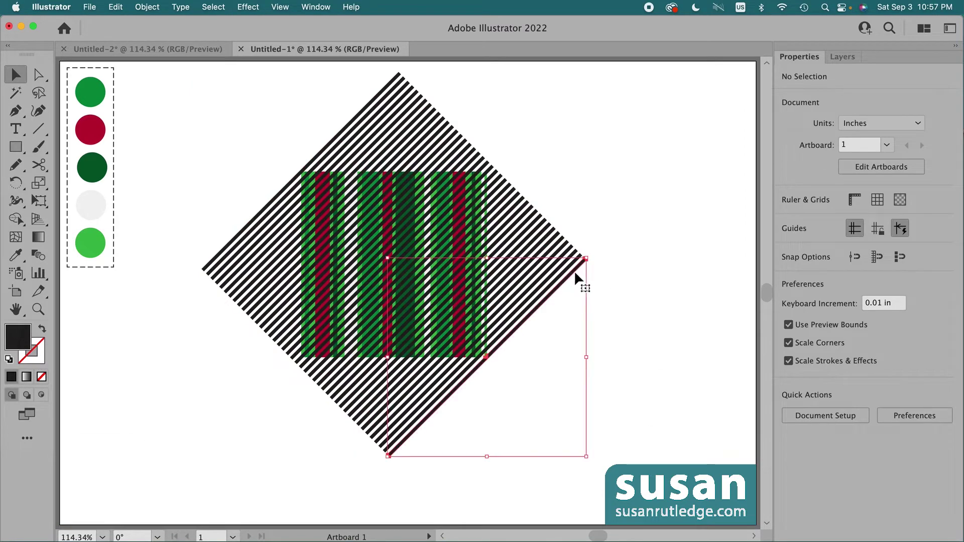
pyautogui.click(213, 7)
pyautogui.moveTo(249, 132)
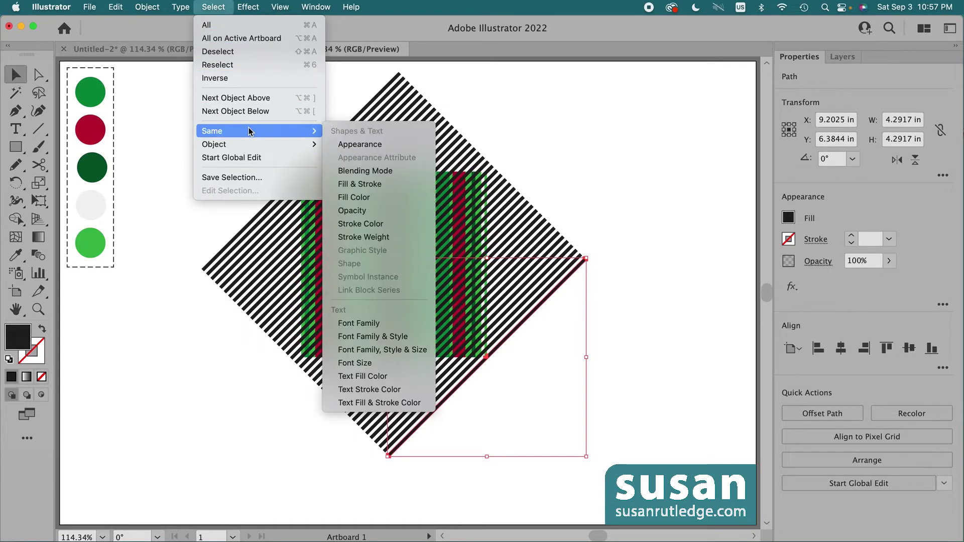
pyautogui.click(380, 198)
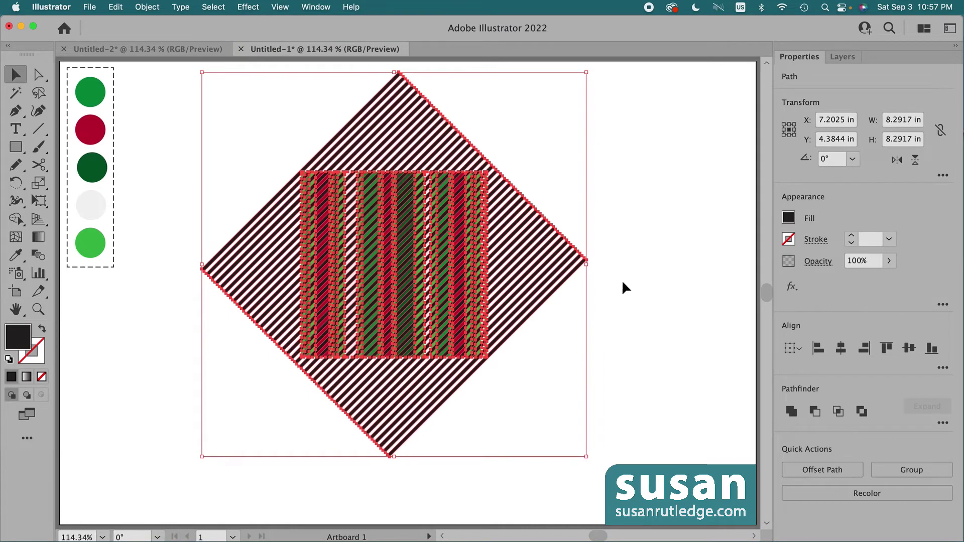
pyautogui.press('Delete')
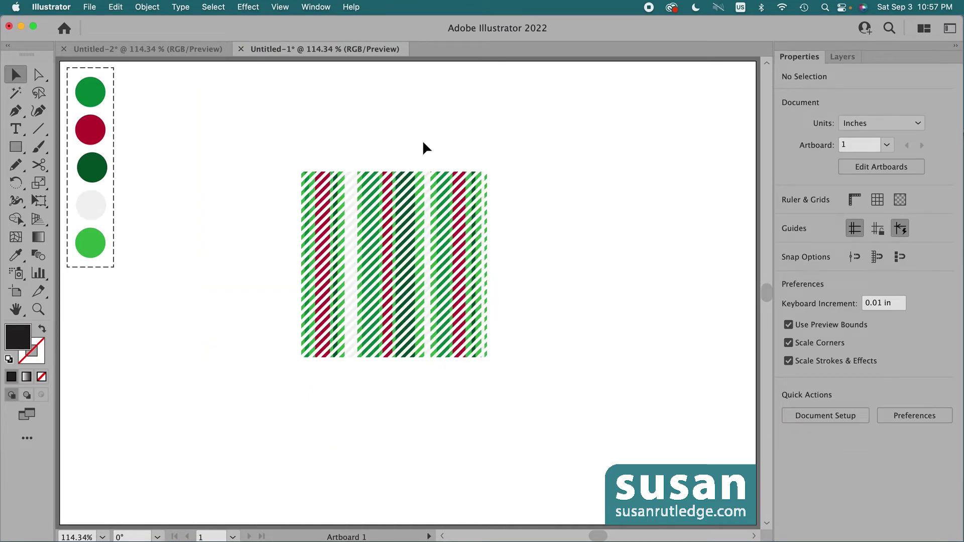
# Group the remaining diagonal pieces of the vertically striped square and show the hidden horizontally striped square
pyautogui.moveTo(282, 154); pyautogui.dragTo(521, 371)
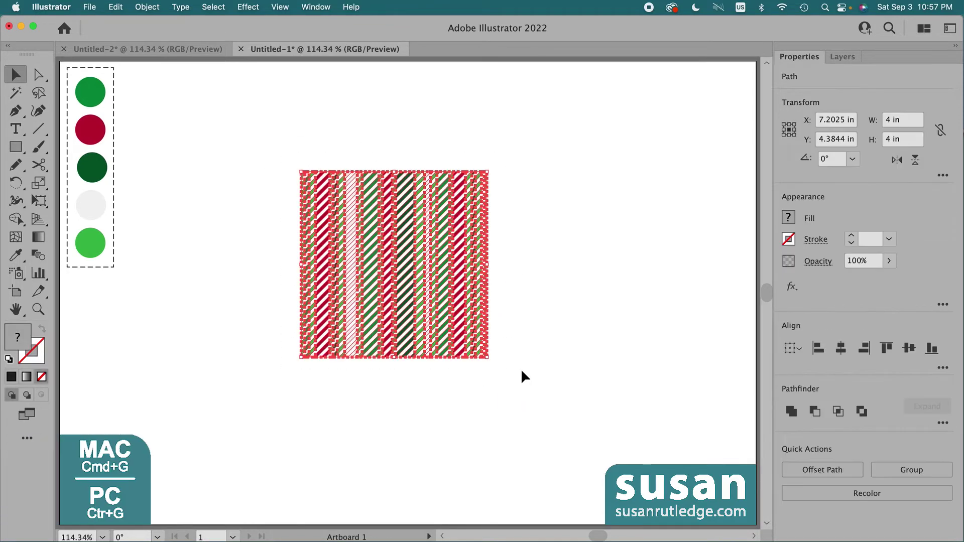
pyautogui.press('super+g')
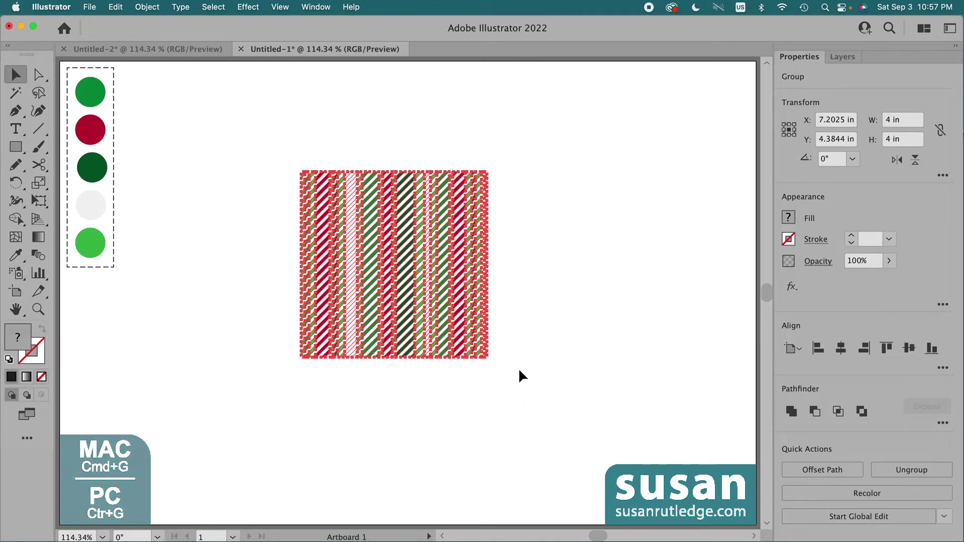
pyautogui.click(844, 56)
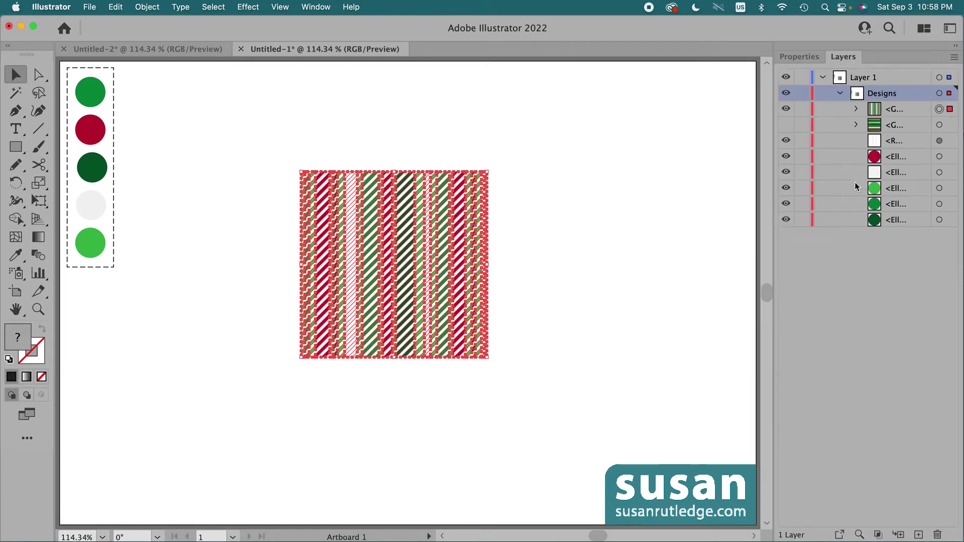
pyautogui.click(786, 125)
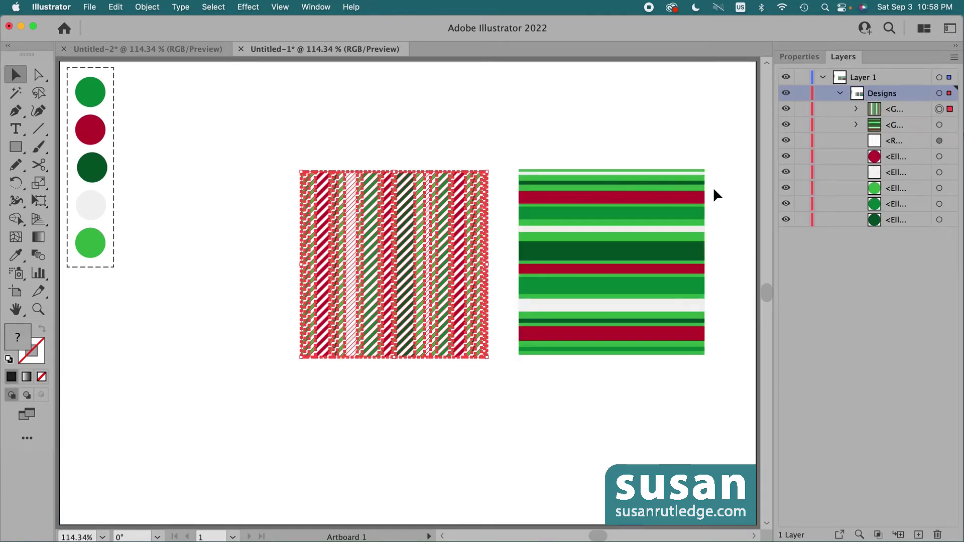
# Align the two striped squares on their horizontal and vertical centers so they overlap as a plaid, and deselect them
pyautogui.click(387, 131)
pyautogui.moveTo(278, 113); pyautogui.dragTo(717, 373)
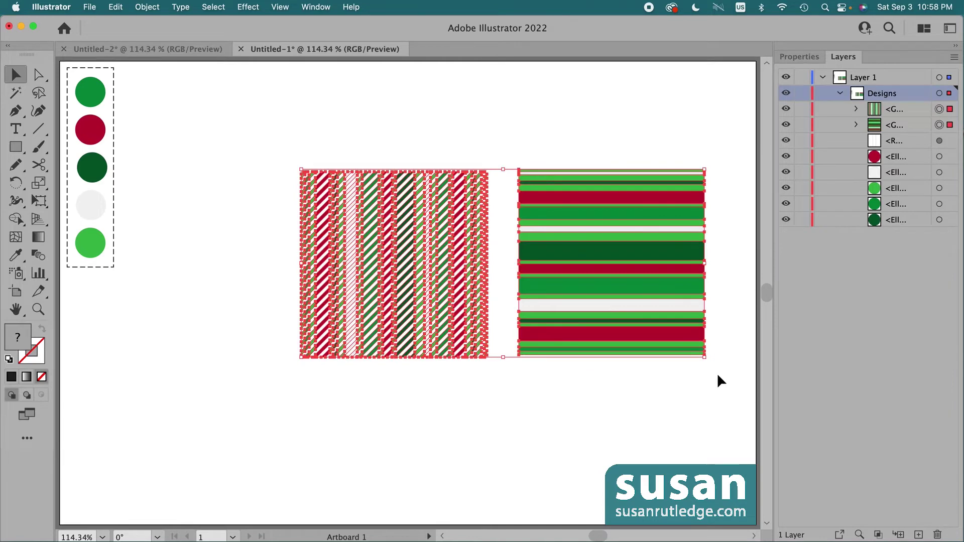
pyautogui.click(801, 55)
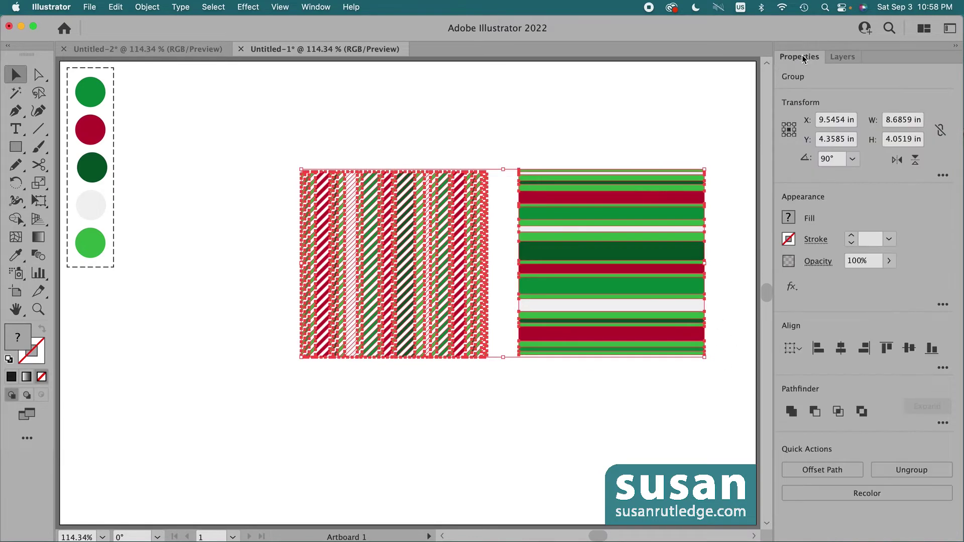
pyautogui.click(841, 348)
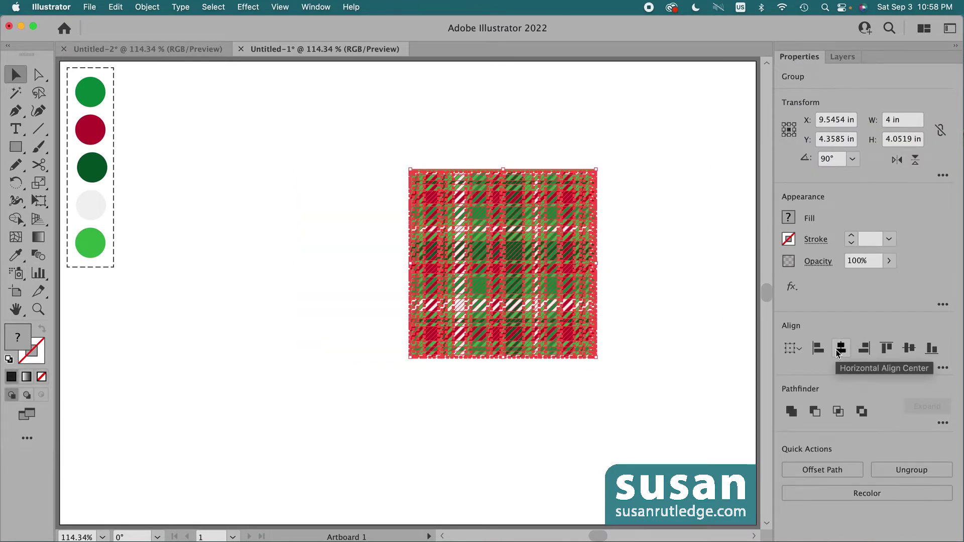
pyautogui.click(909, 348)
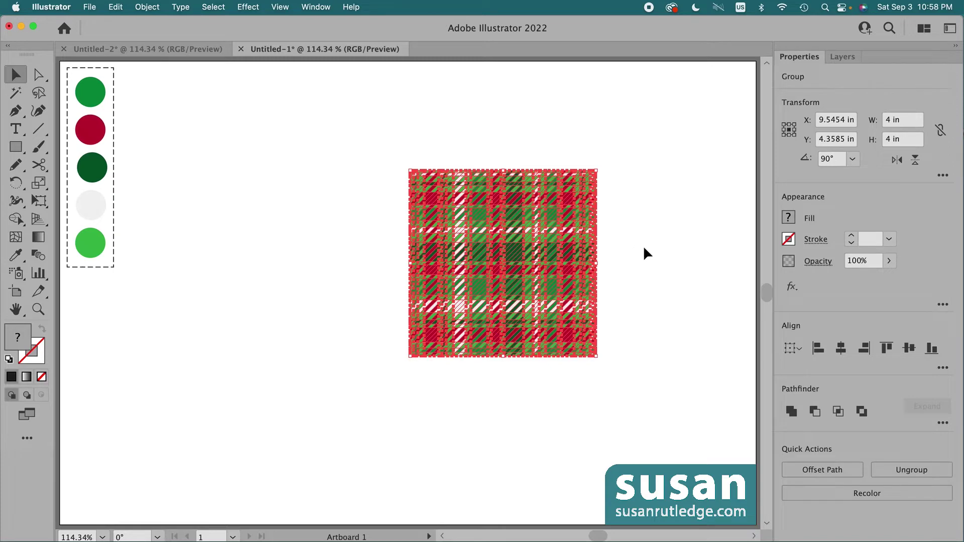
pyautogui.click(631, 235)
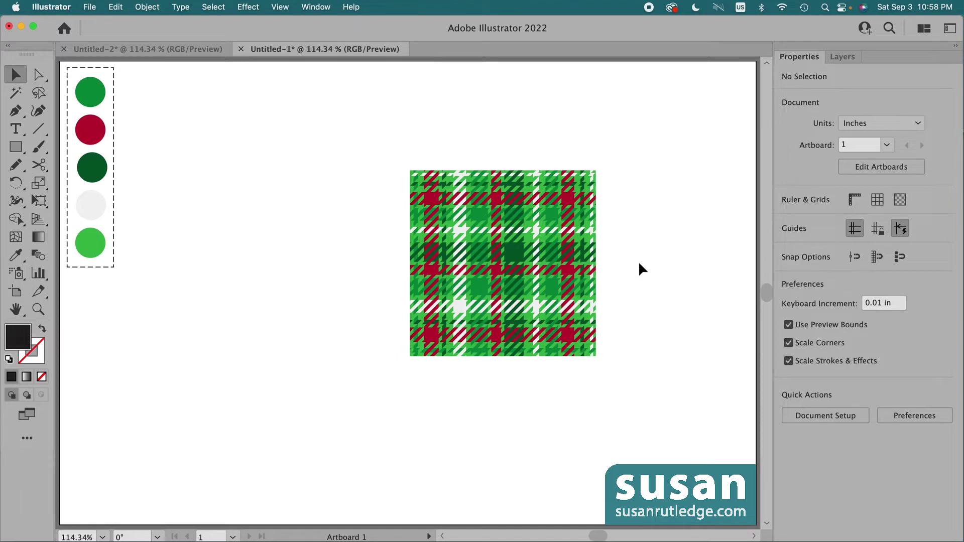
# Group the two overlapping striped squares into one plaid and place it in the artboard's upper-left corner beside the color palette circles
pyautogui.moveTo(393, 152); pyautogui.dragTo(629, 382)
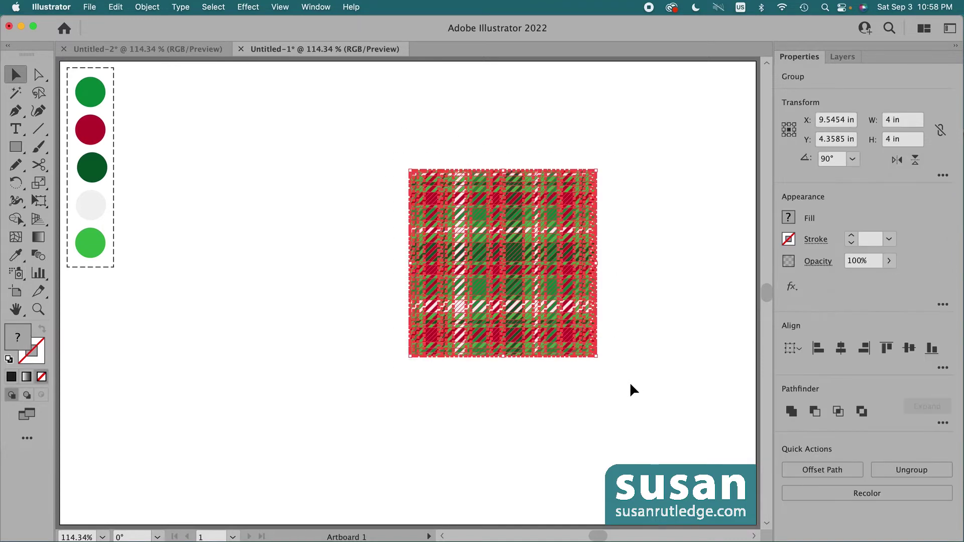
pyautogui.press('super+g')
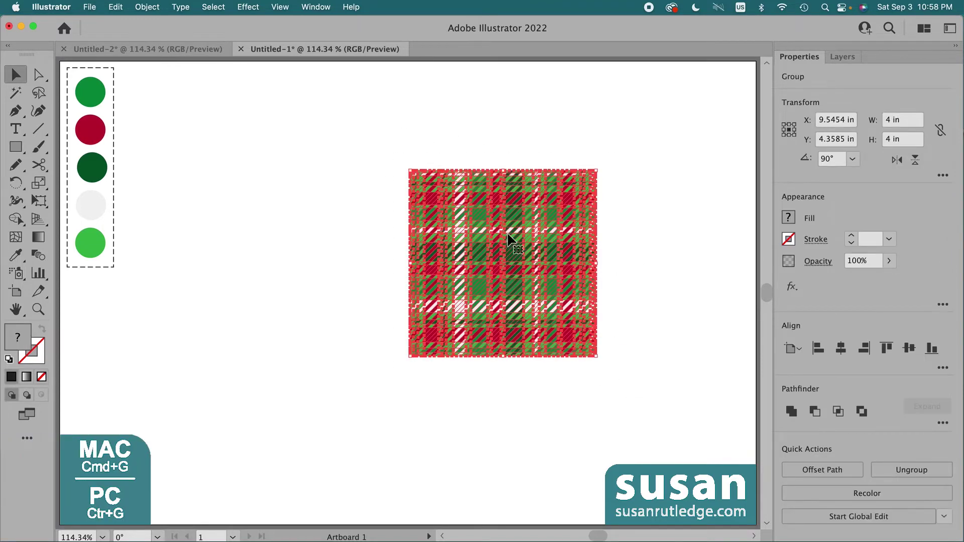
pyautogui.moveTo(506, 234); pyautogui.dragTo(228, 131)
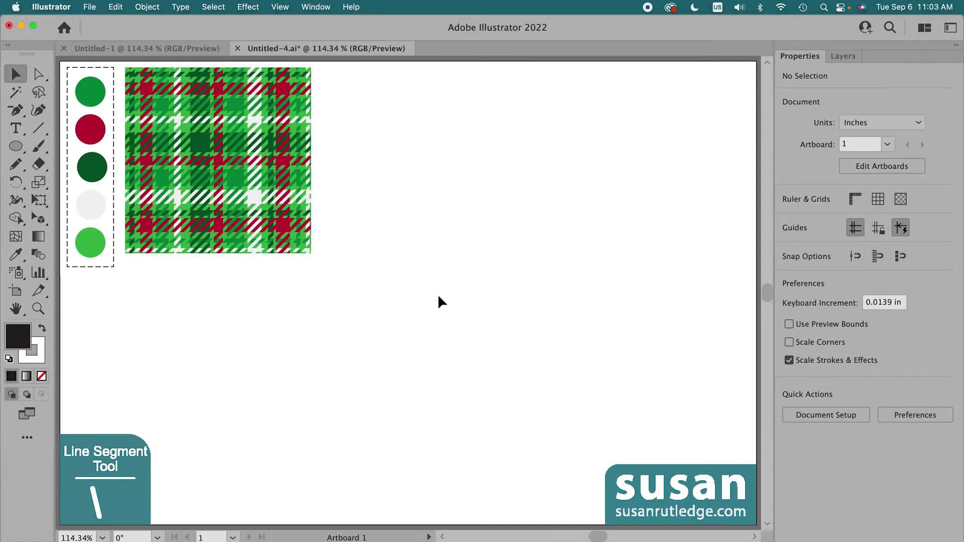
# Draw a 1 in line at 90° in the middle of the artboard with a black 4 pt stroke
pyautogui.press('\\')
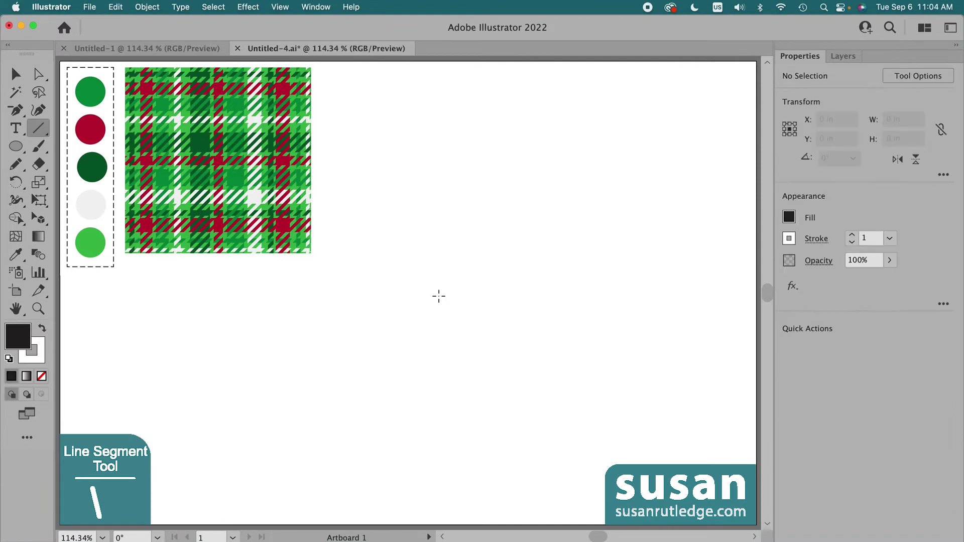
pyautogui.click(438, 297)
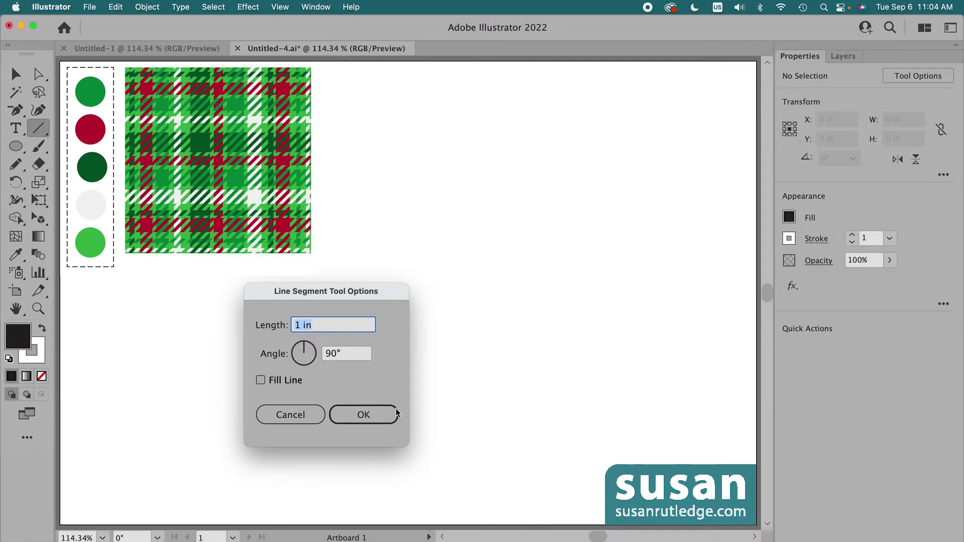
pyautogui.click(370, 415)
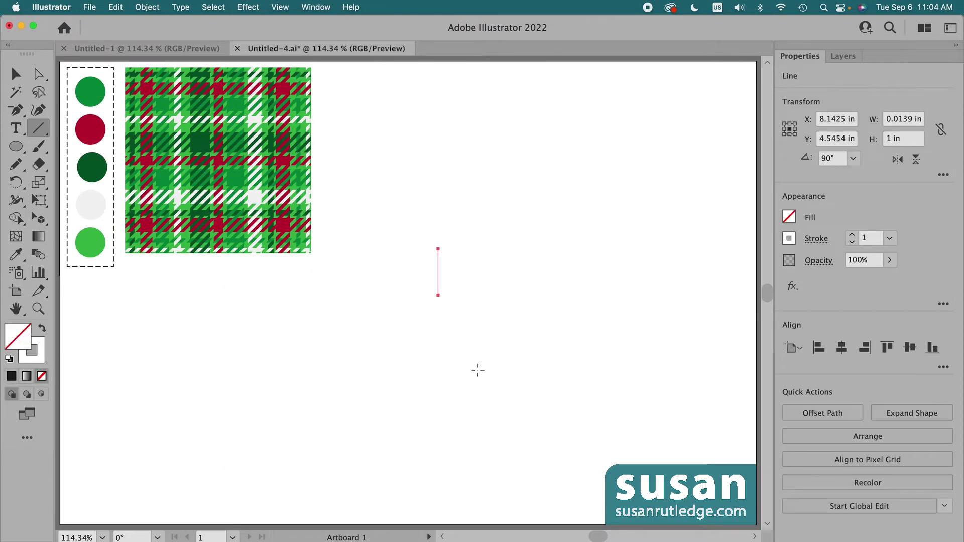
pyautogui.click(789, 238)
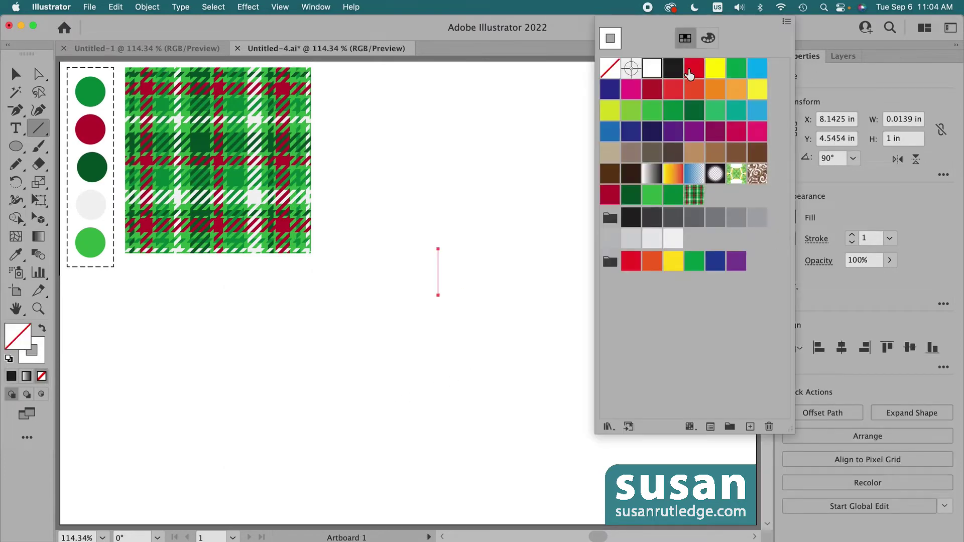
pyautogui.click(673, 68)
pyautogui.click(852, 236)
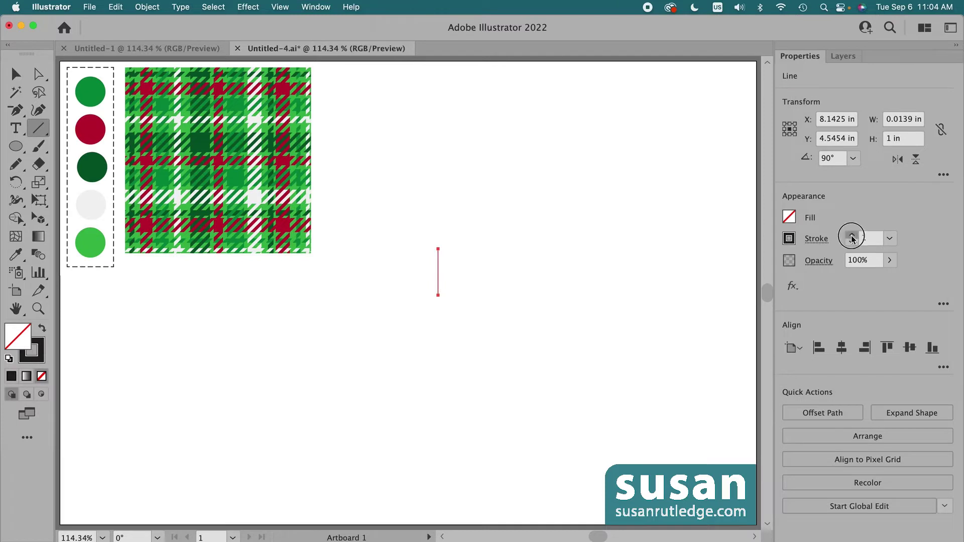
pyautogui.click(852, 236)
pyautogui.click(852, 236)
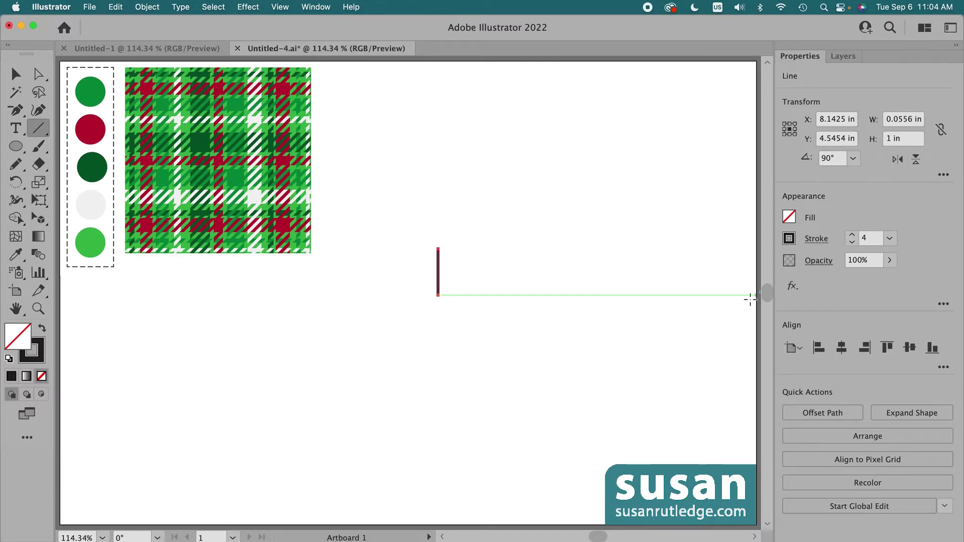
# Draw a 0.1 in circle with a black fill and center it on the lower end of the vertical line
pyautogui.press('l')
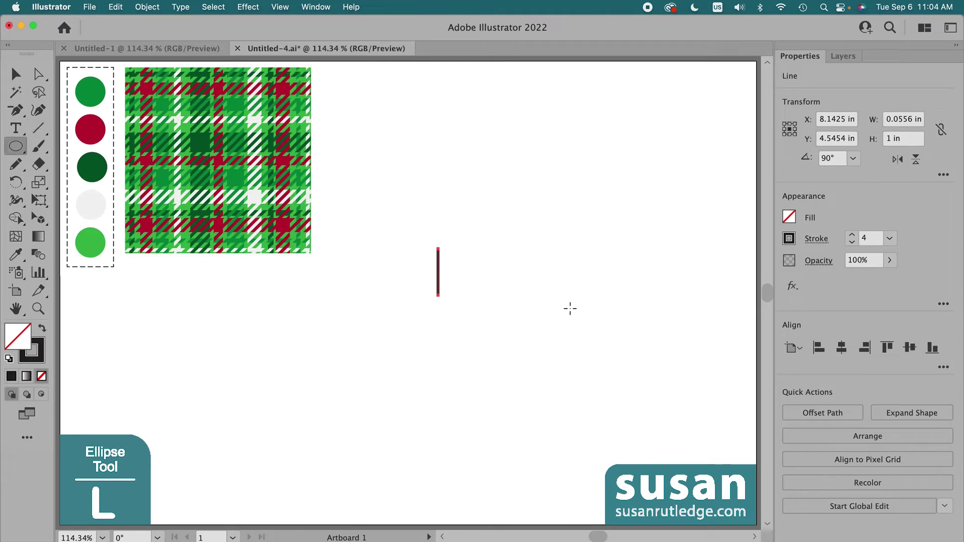
pyautogui.click(530, 271)
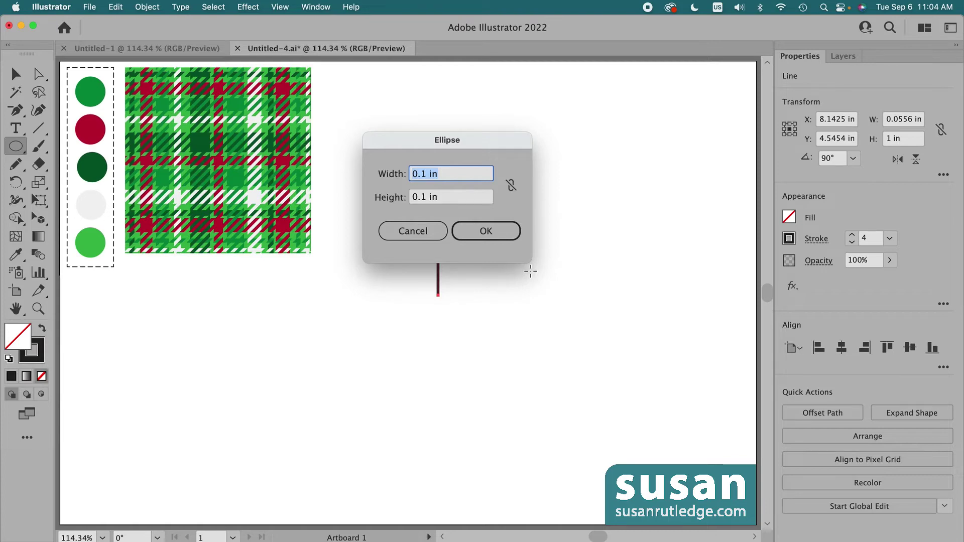
pyautogui.click(483, 231)
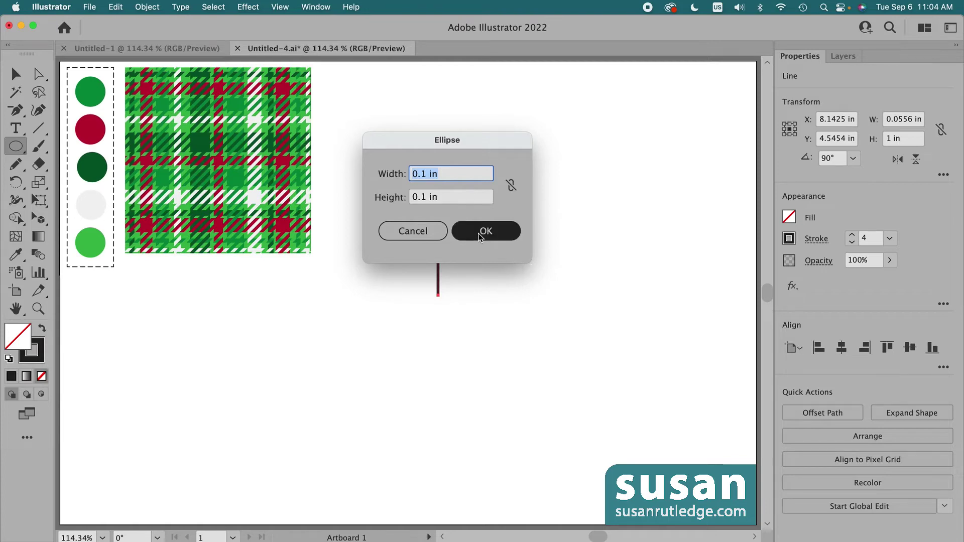
pyautogui.click(788, 219)
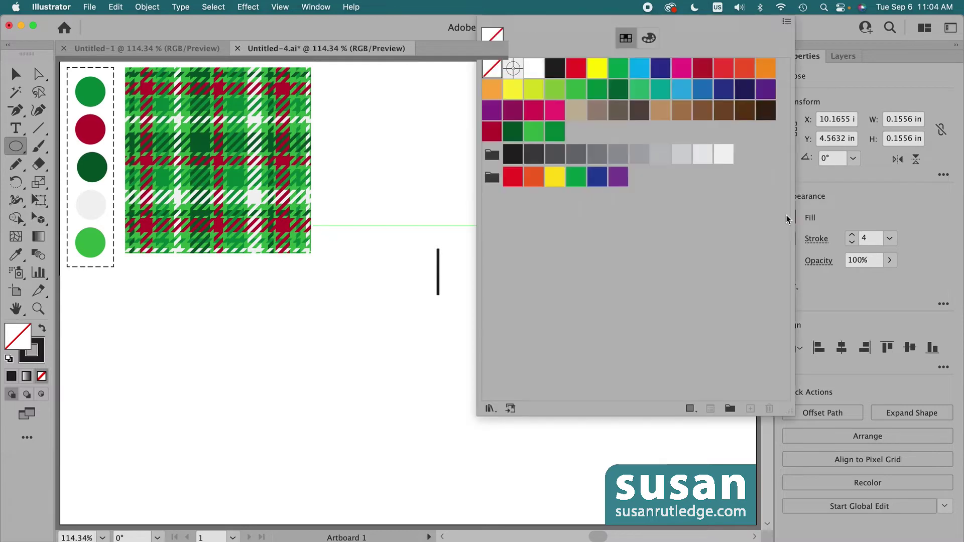
pyautogui.click(555, 69)
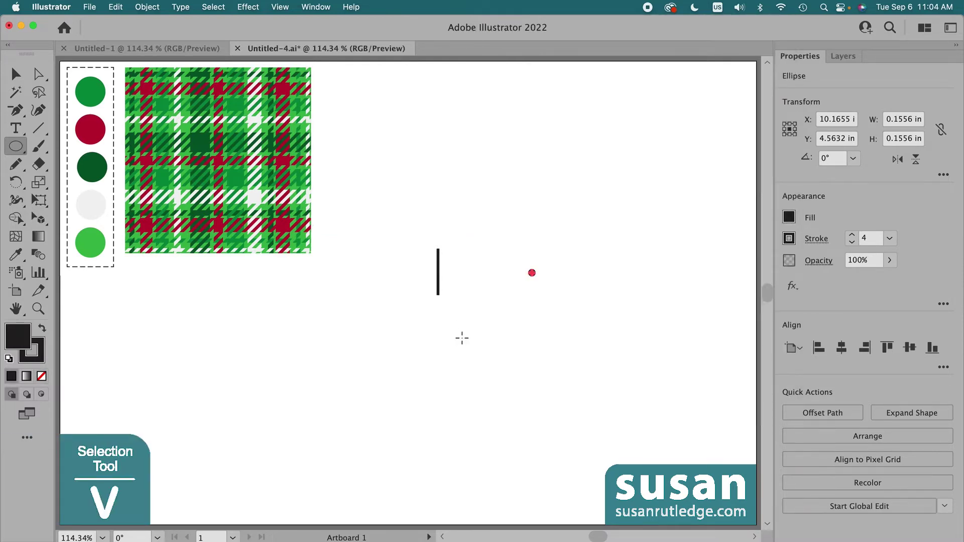
pyautogui.press('v')
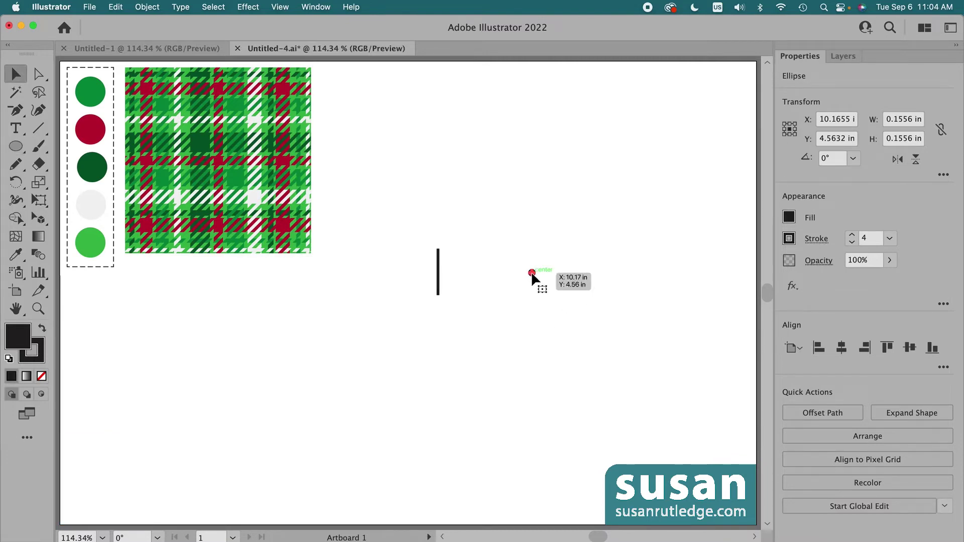
pyautogui.moveTo(531, 271); pyautogui.dragTo(438, 295)
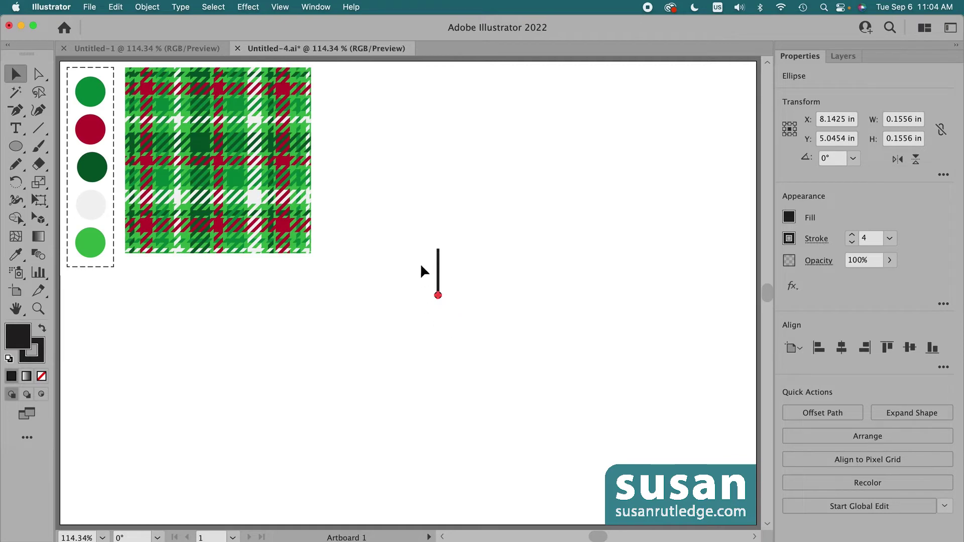
# Expand the line and its circle into filled shapes and unite them into a single path
pyautogui.moveTo(404, 258); pyautogui.dragTo(462, 308)
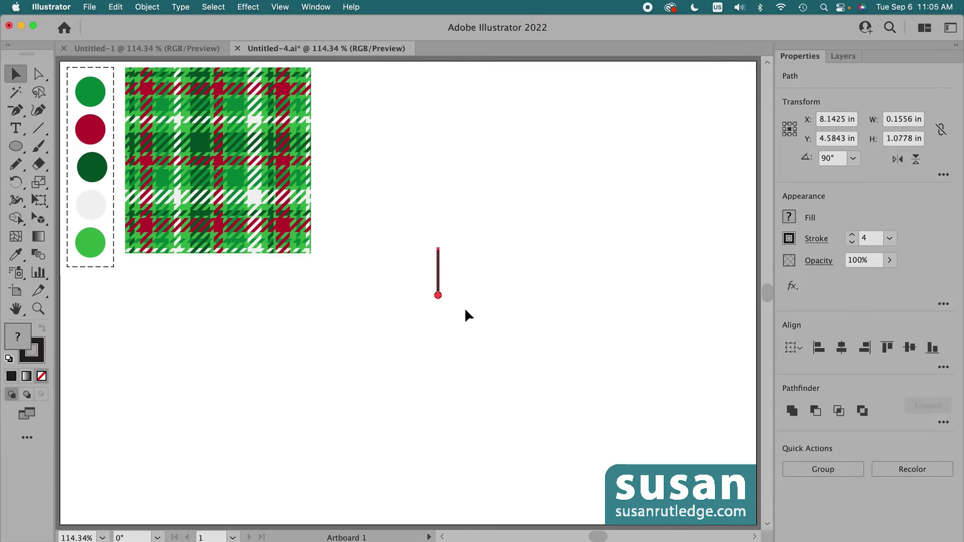
pyautogui.click(148, 8)
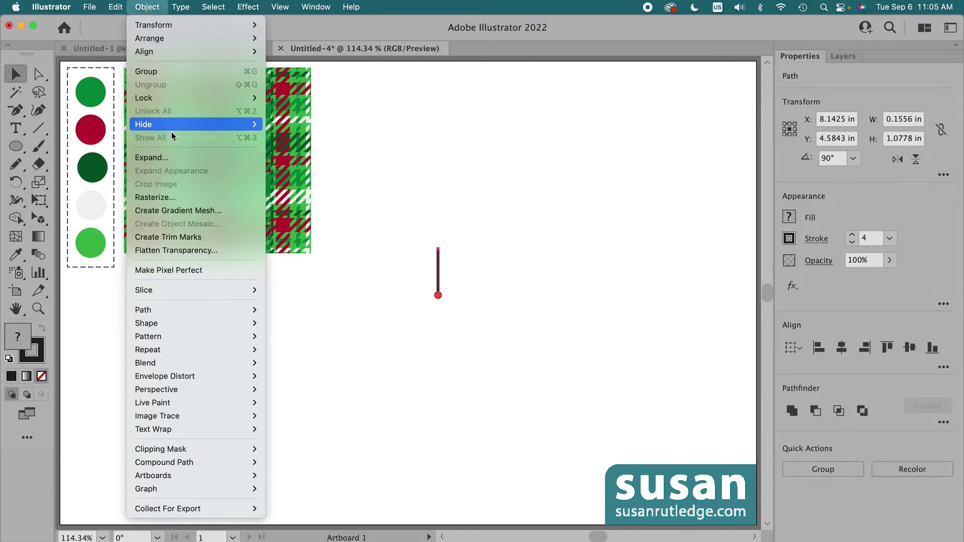
pyautogui.click(162, 159)
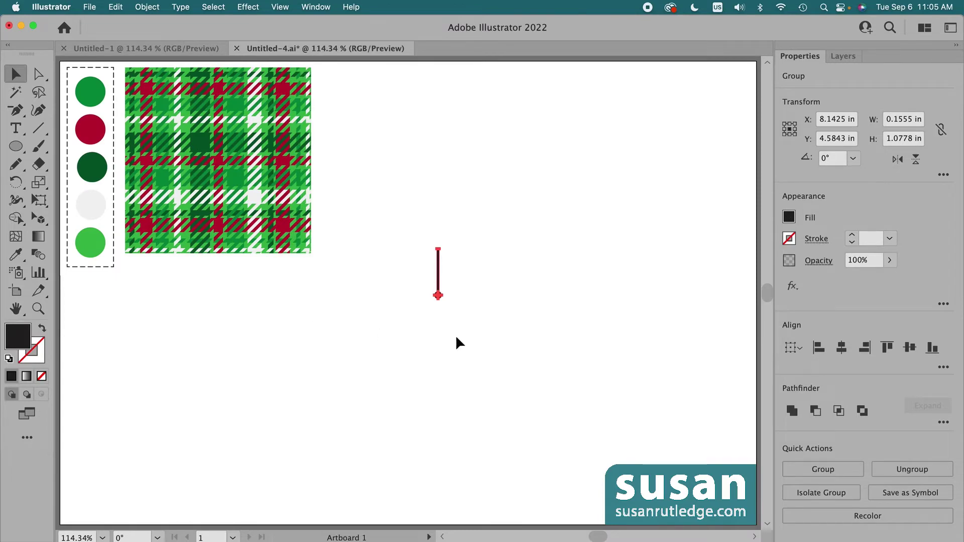
pyautogui.click(792, 411)
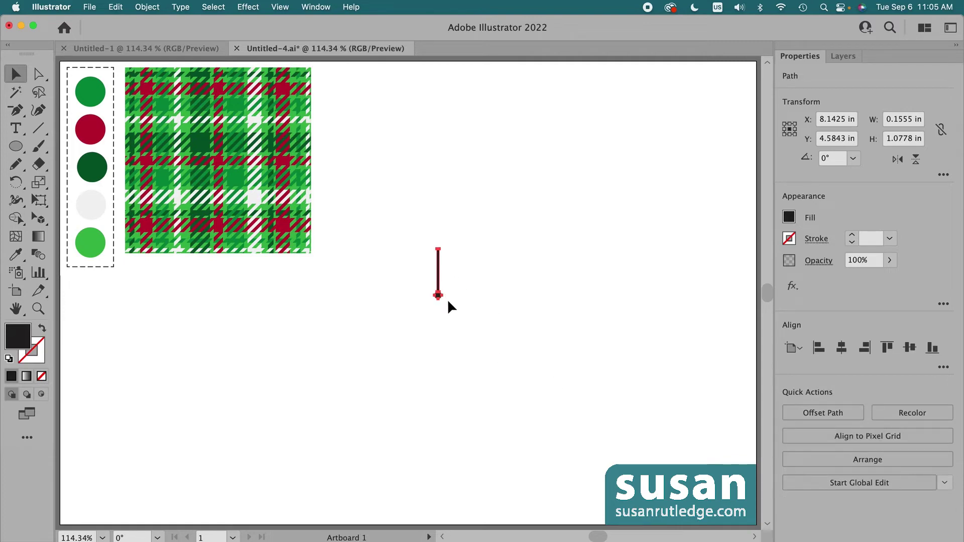
# Copy the united line-and-dot shape 0.2 in horizontally and 0 vertically, and repeat the copy once for a row of three
pyautogui.click(147, 7)
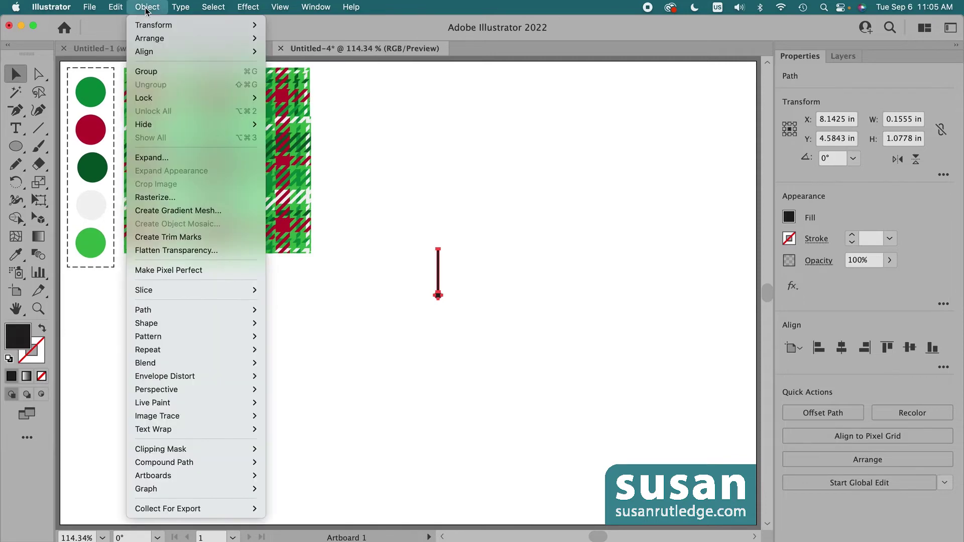
pyautogui.moveTo(146, 25)
pyautogui.click(286, 44)
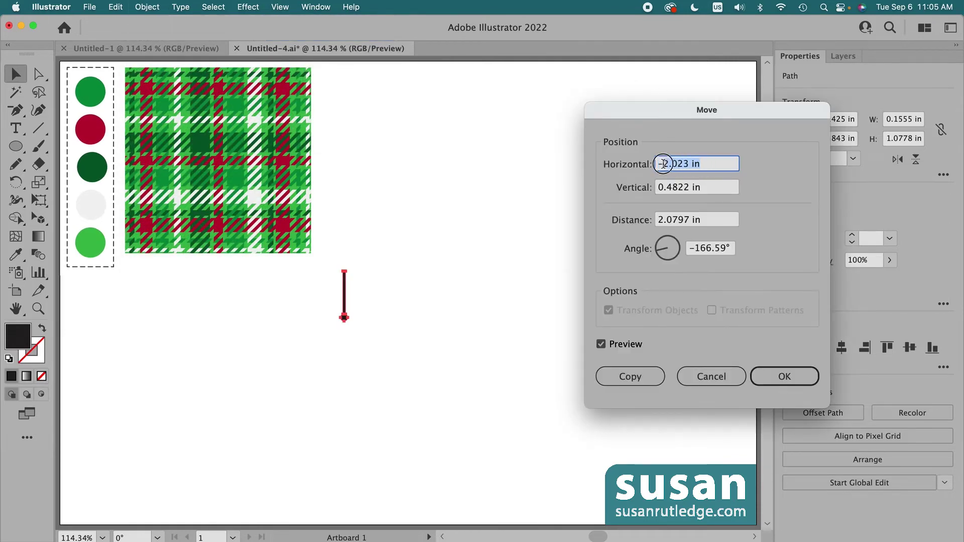
pyautogui.write('.2')
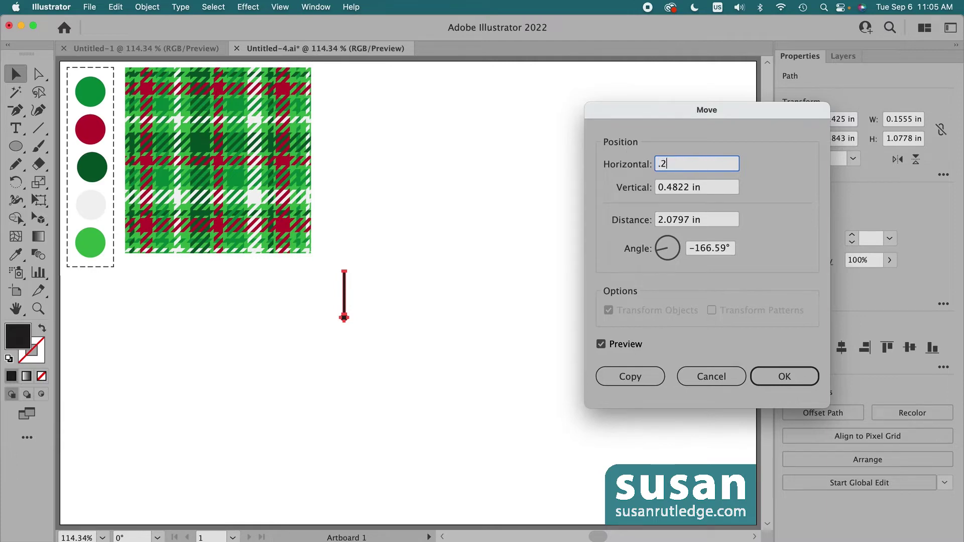
pyautogui.press('Tab')
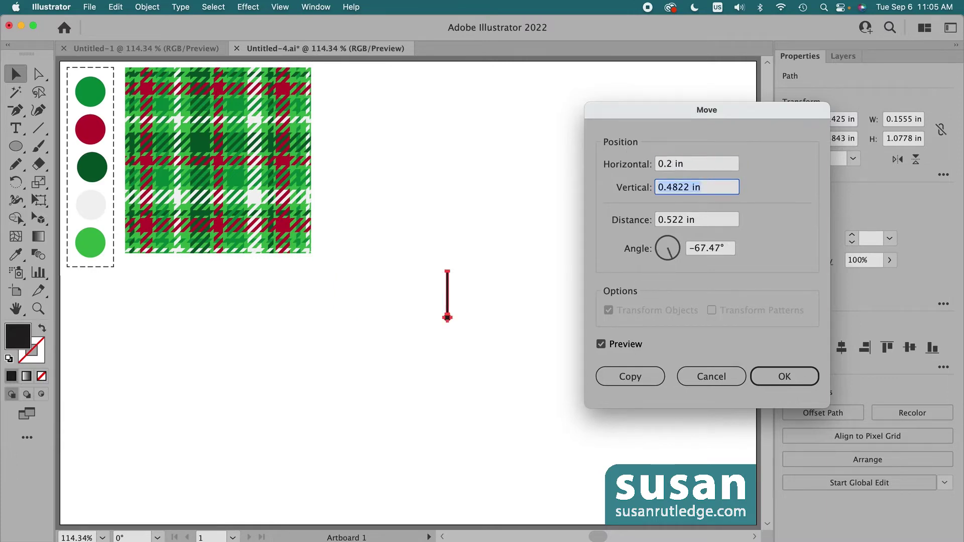
pyautogui.write('0')
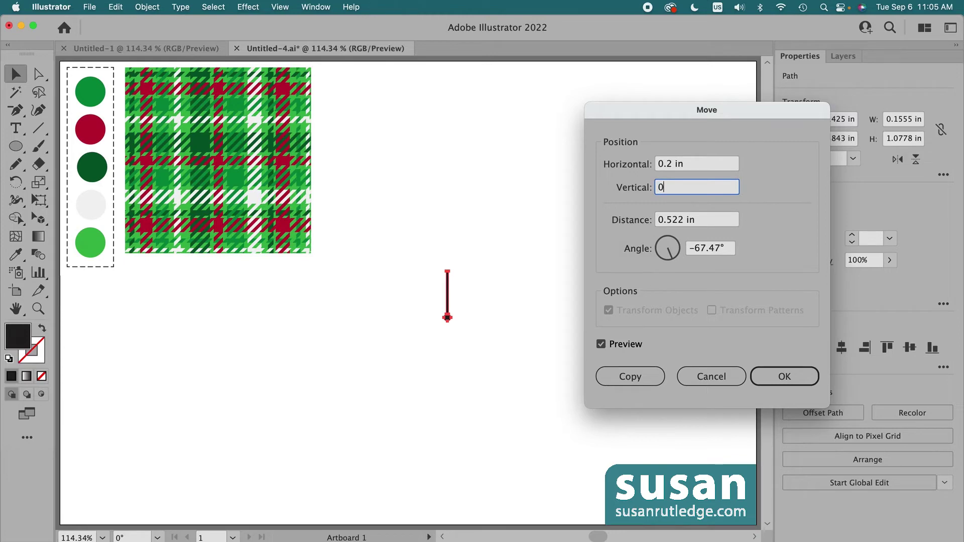
pyautogui.click(628, 376)
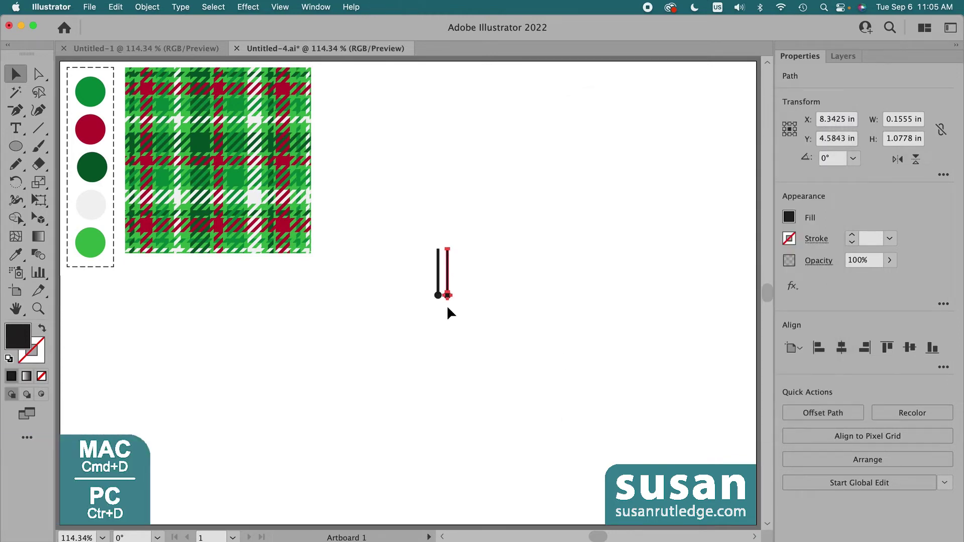
pyautogui.press('super+d')
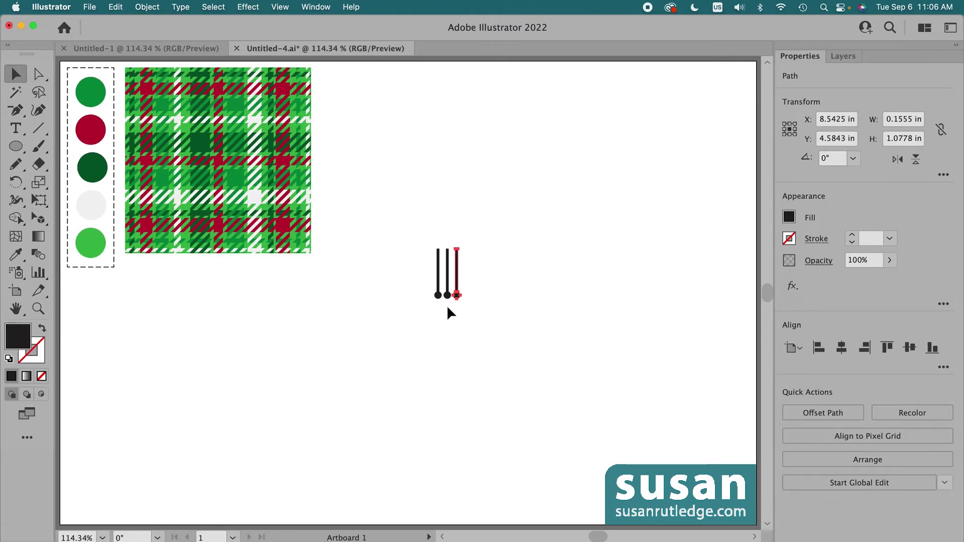
# Recolor the rightmost line-and-dot shape with the palette's red and the middle one with its light green, using the Eyedropper
pyautogui.press('i')
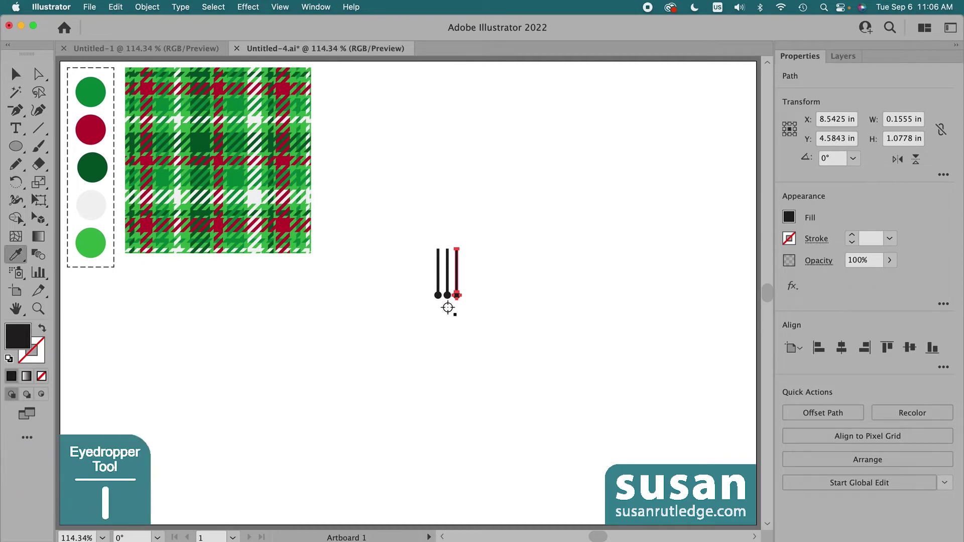
pyautogui.click(87, 133)
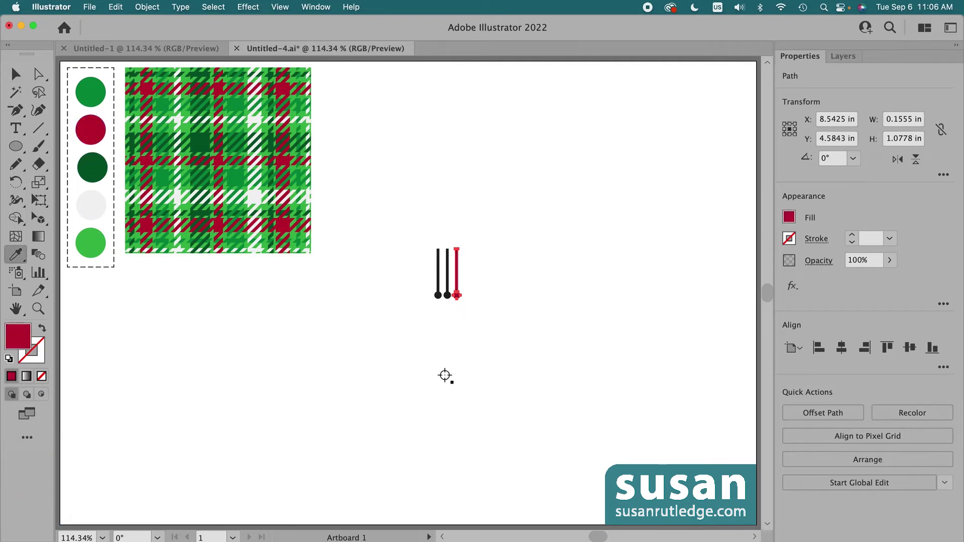
pyautogui.press('v')
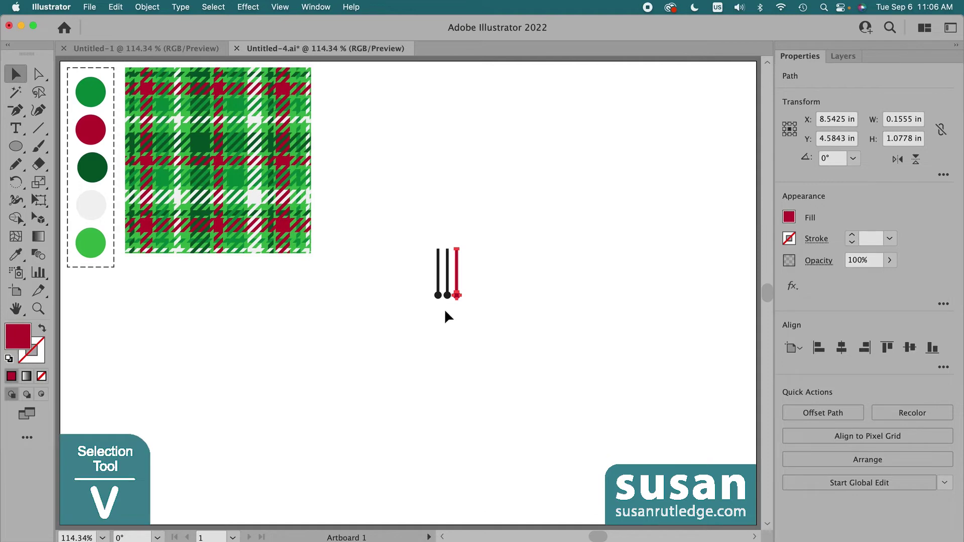
pyautogui.click(447, 296)
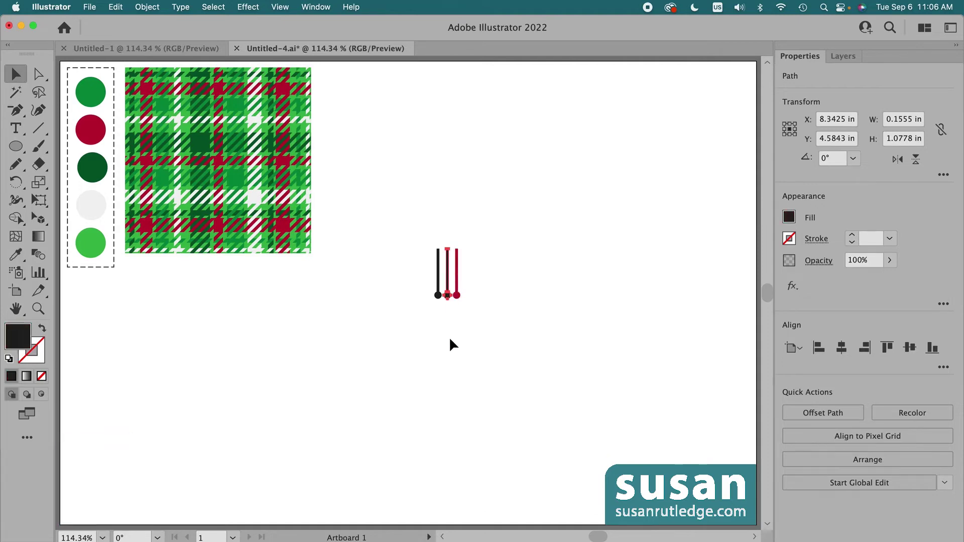
pyautogui.press('i')
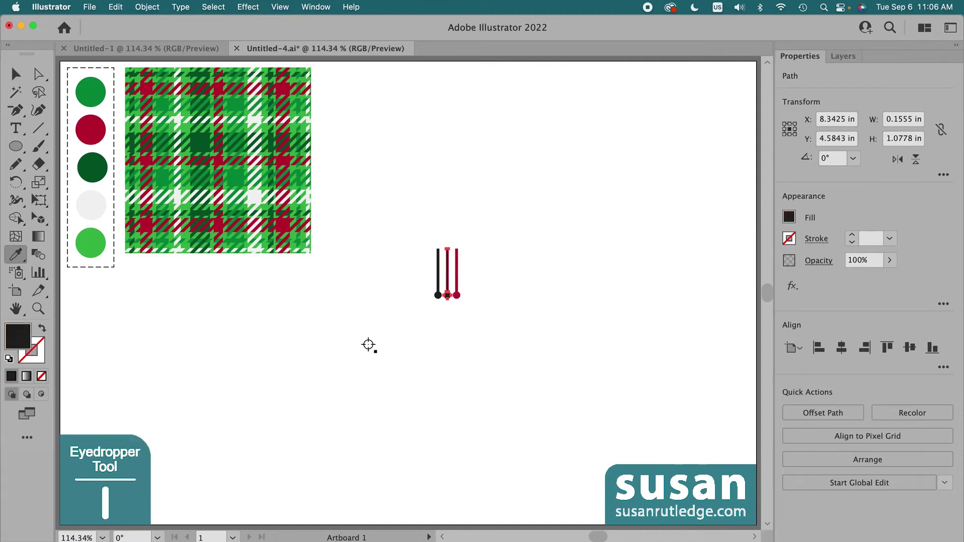
pyautogui.click(93, 246)
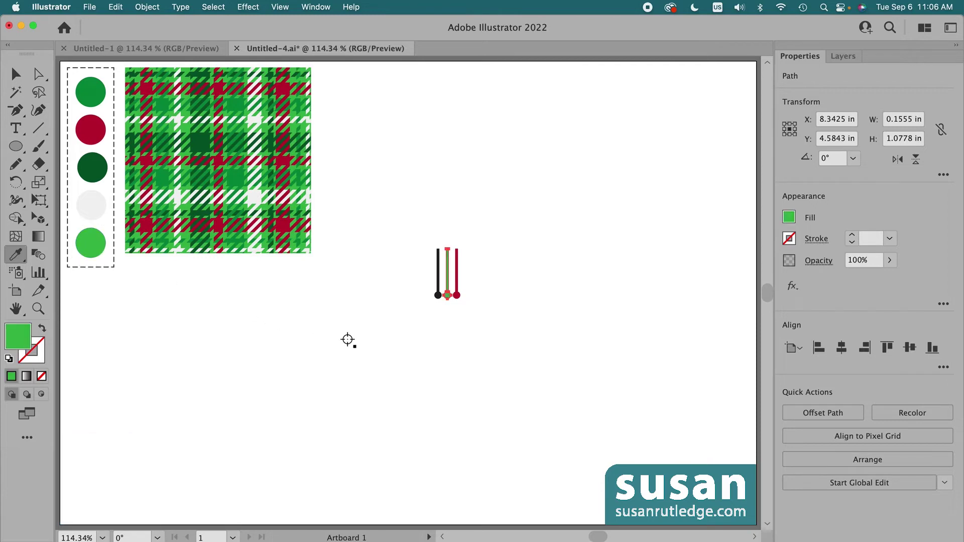
# Recolor the leftmost line-and-dot shape with the palette's dark green using the Eyedropper
pyautogui.press('v')
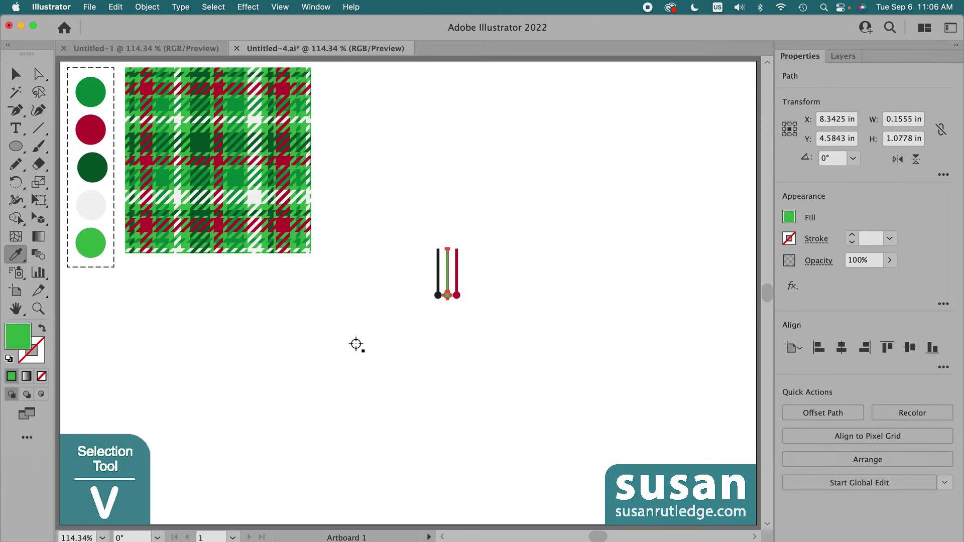
pyautogui.click(437, 296)
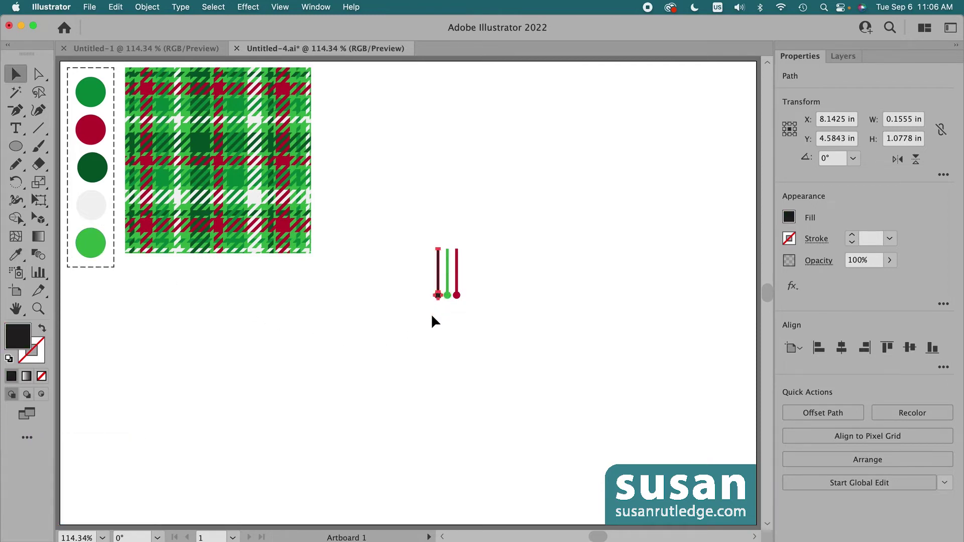
pyautogui.press('i')
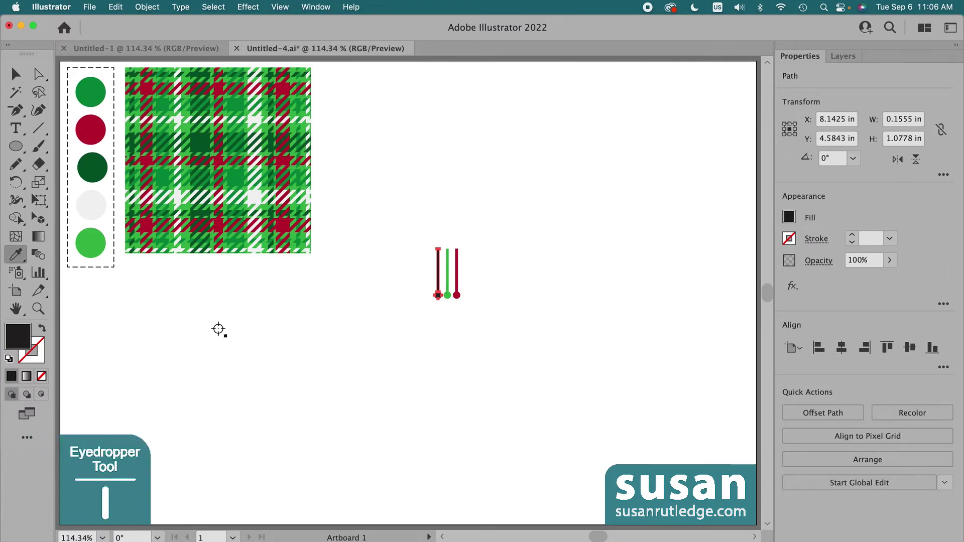
pyautogui.click(90, 157)
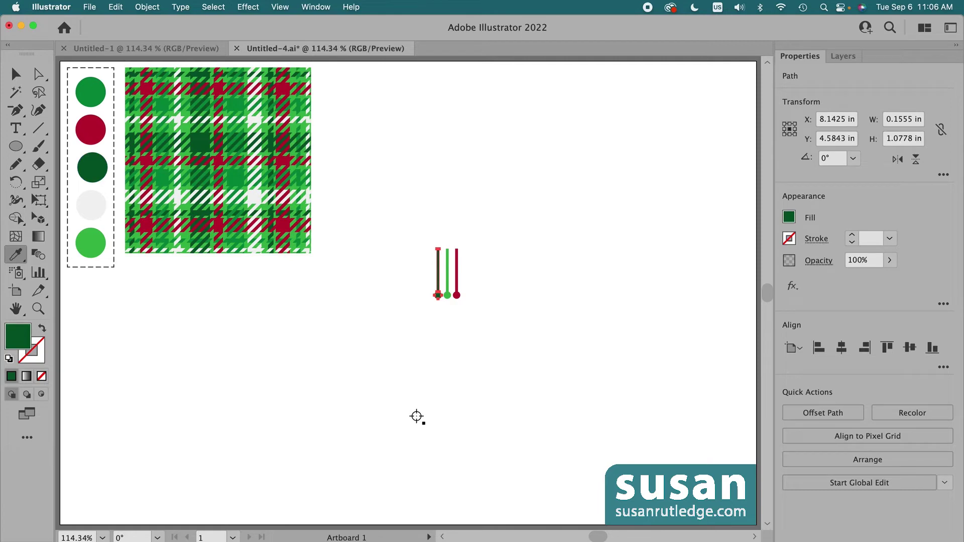
pyautogui.press('v')
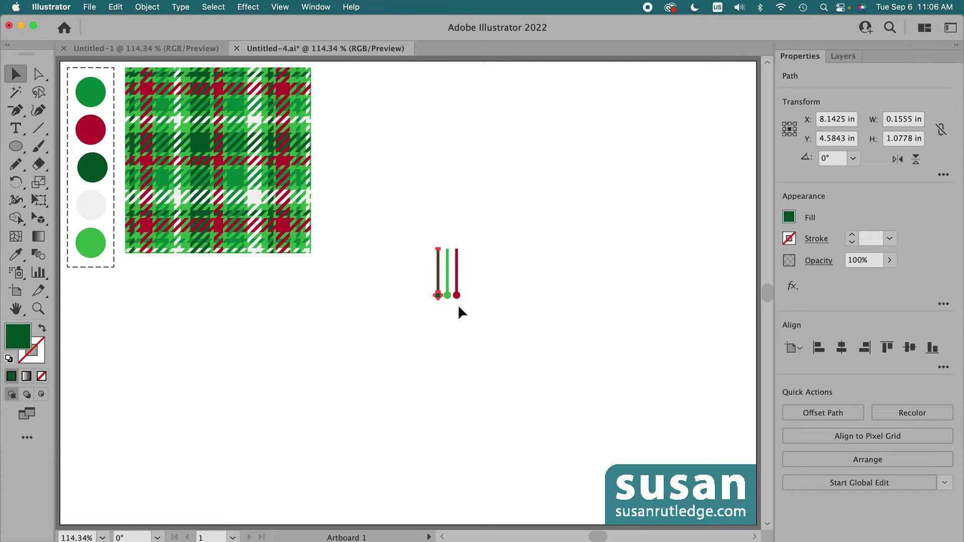
# Rotate the dark green line-and-dot shape -2° about the center of its dot
pyautogui.press('r')
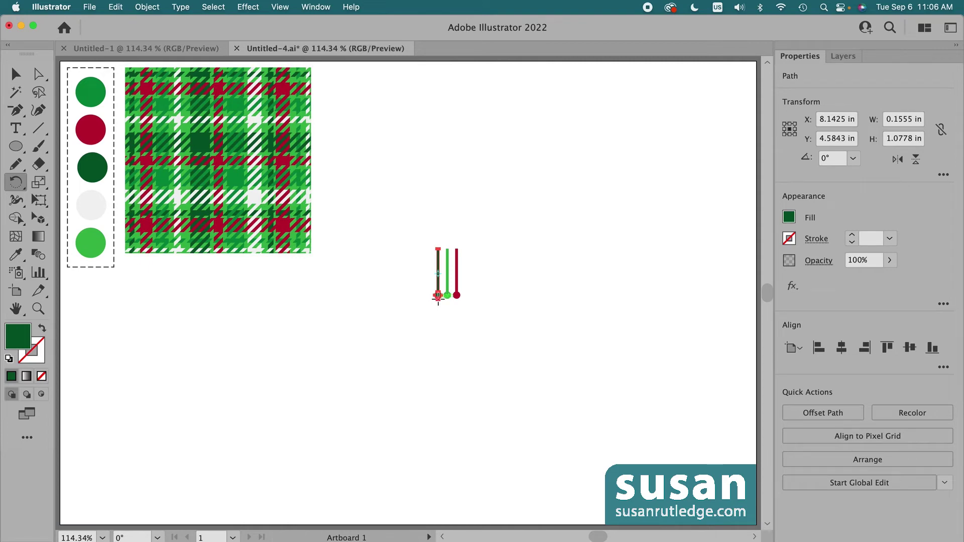
pyautogui.press('alt')
pyautogui.keyDown('alt'); pyautogui.click(438, 297); pyautogui.keyUp('alt')
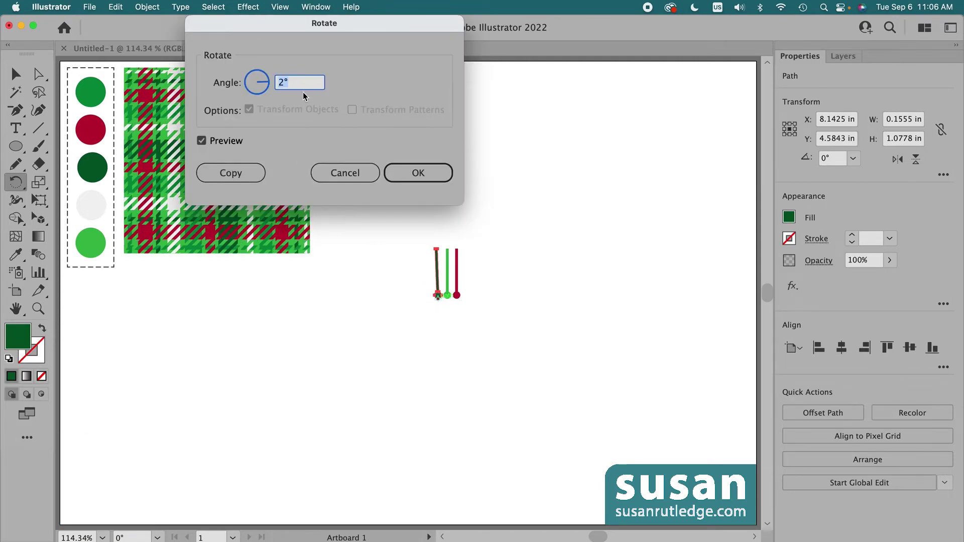
pyautogui.write('-2')
pyautogui.click(436, 173)
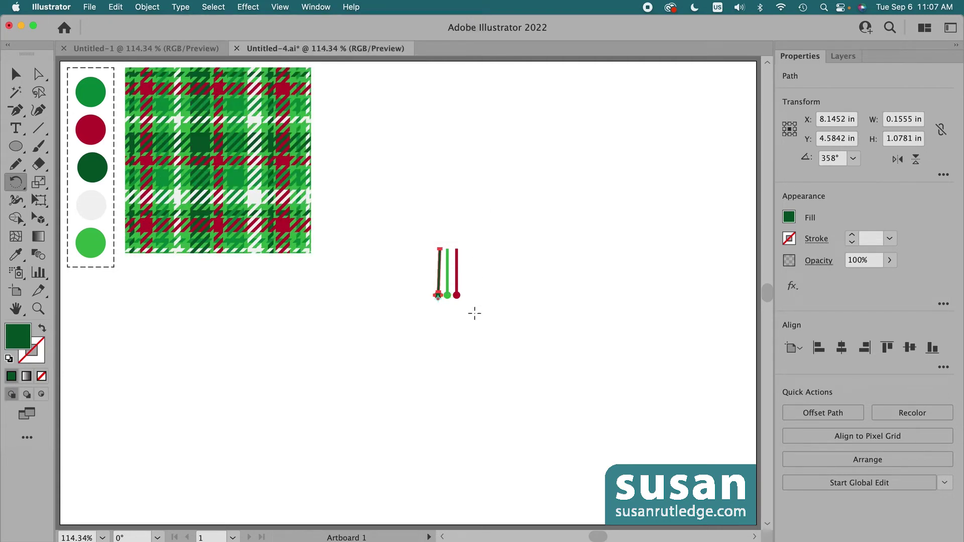
# Rotate the light green middle line-and-dot shape 2° about the center of its dot
pyautogui.press('v')
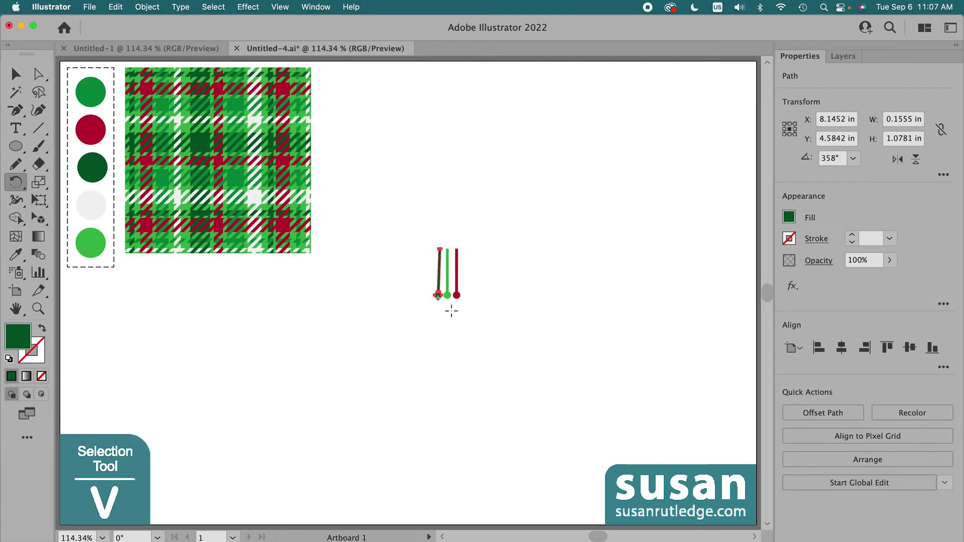
pyautogui.click(447, 296)
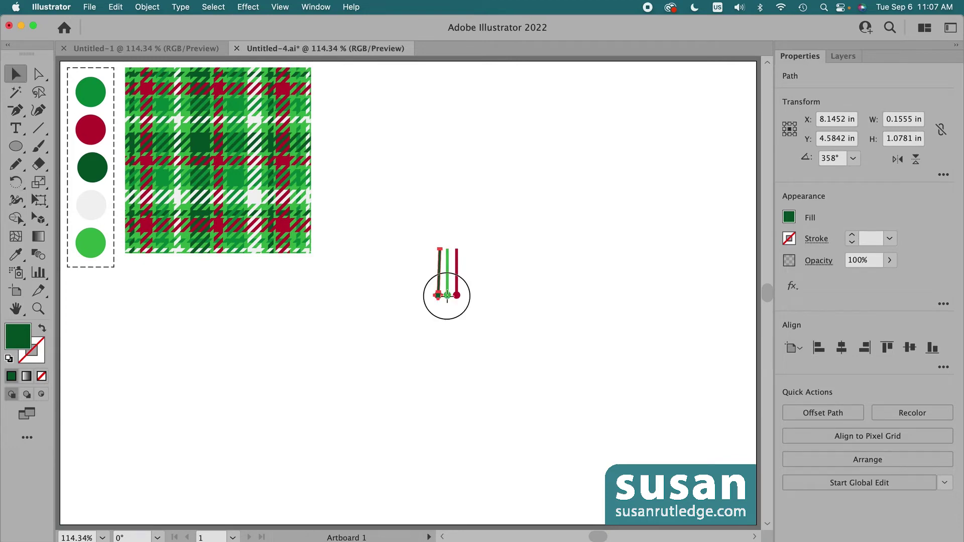
pyautogui.press('r')
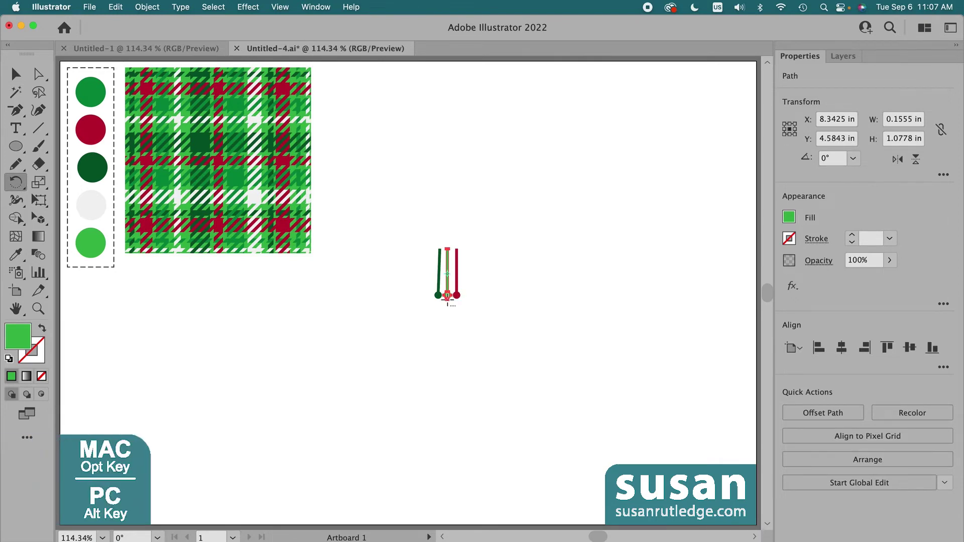
pyautogui.keyDown('alt'); pyautogui.click(448, 297); pyautogui.keyUp('alt')
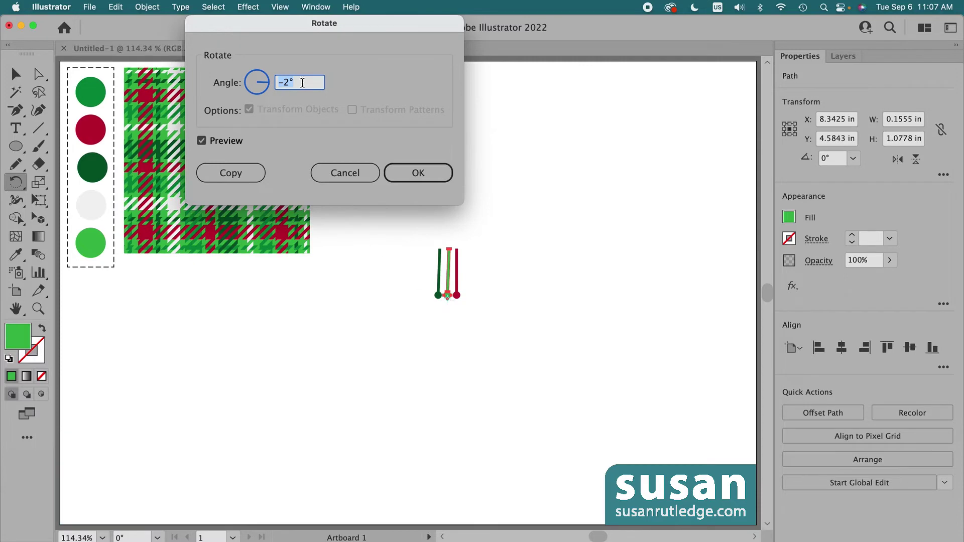
pyautogui.write('2')
pyautogui.click(445, 173)
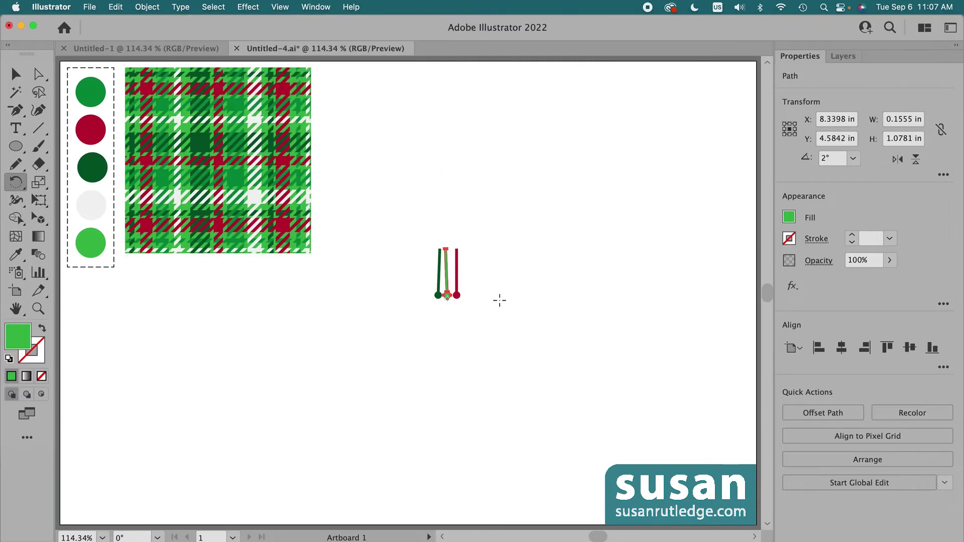
# Group the dark green, light green and red line-and-dot shapes
pyautogui.press('v')
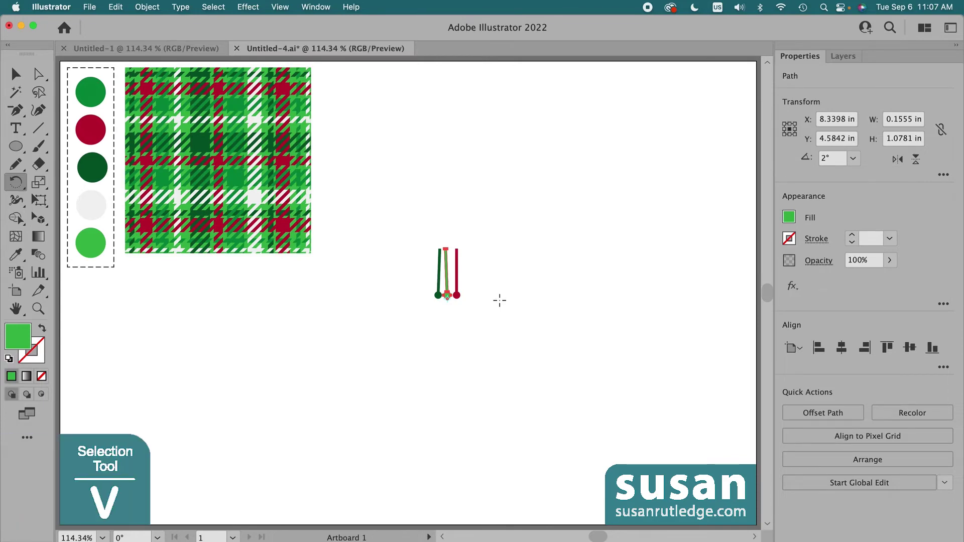
pyautogui.moveTo(418, 233); pyautogui.dragTo(475, 321)
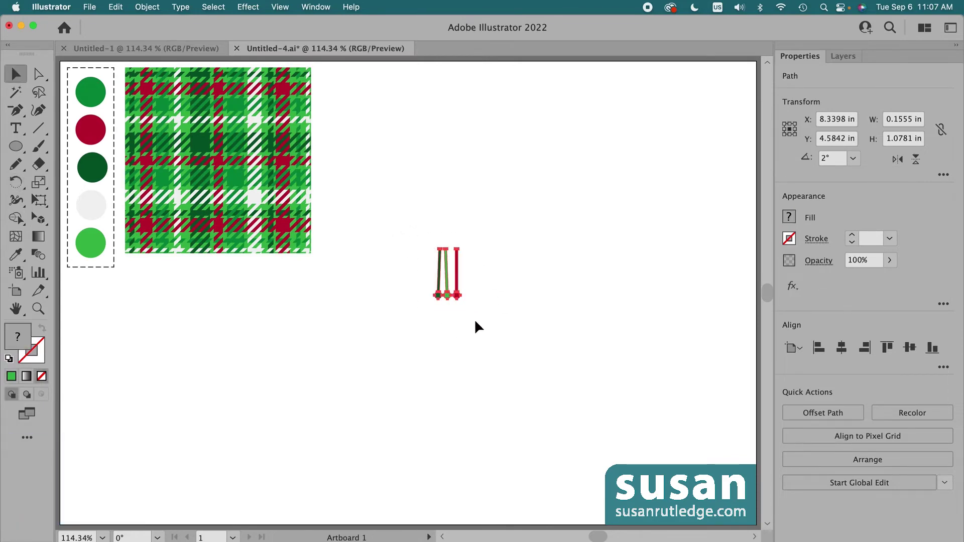
pyautogui.press('super+g')
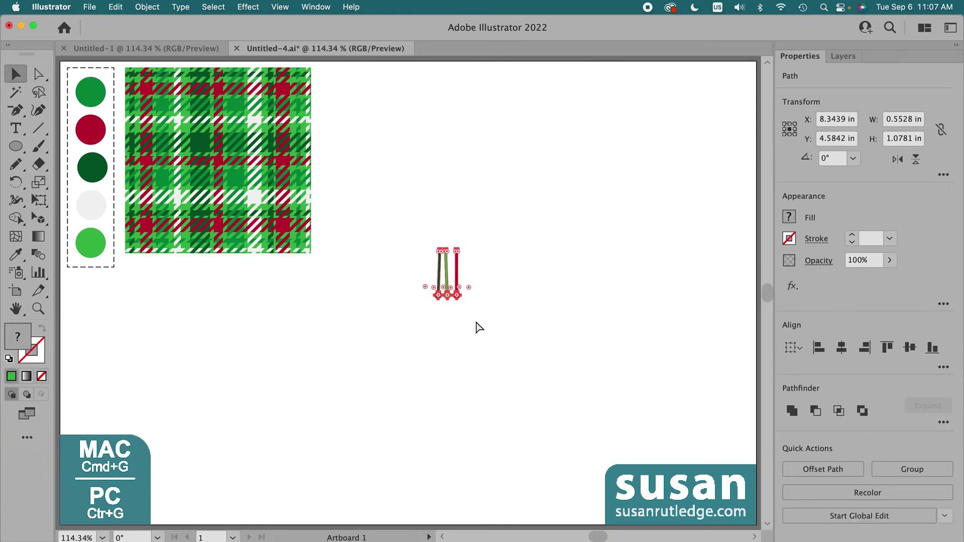
pyautogui.click(478, 327)
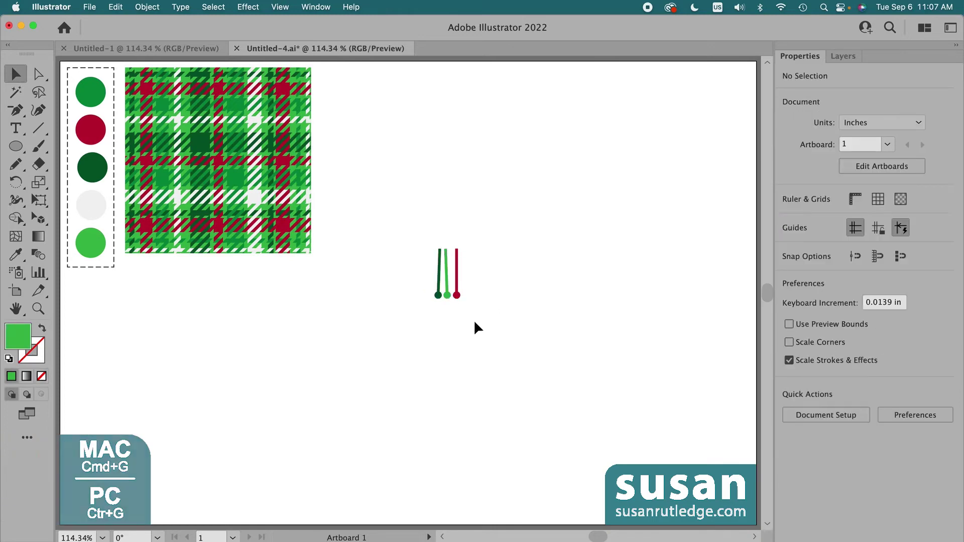
# Duplicate the line-and-dot group about 0.6 in straight to the right so the row continues with even spacing
pyautogui.click(456, 295)
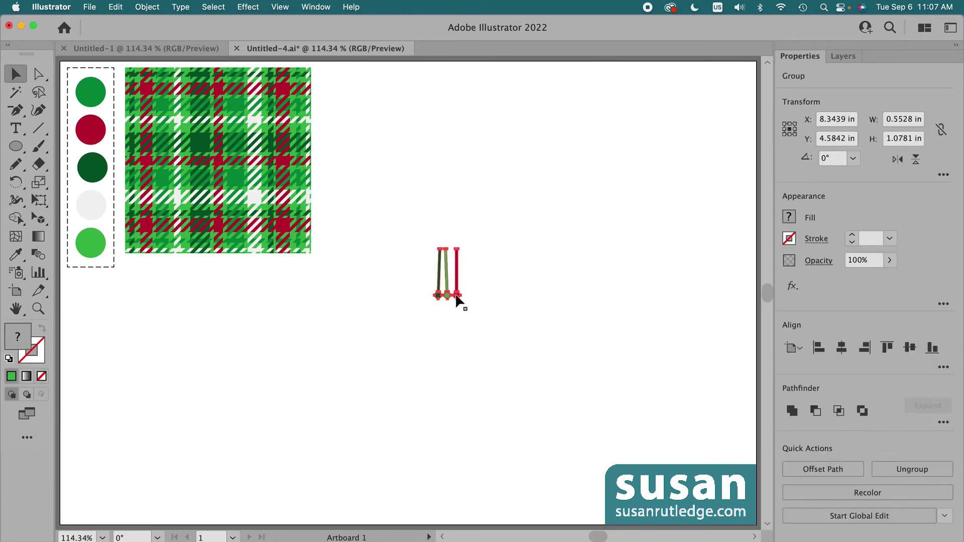
pyautogui.moveTo(456, 296); pyautogui.dragTo(486, 297)
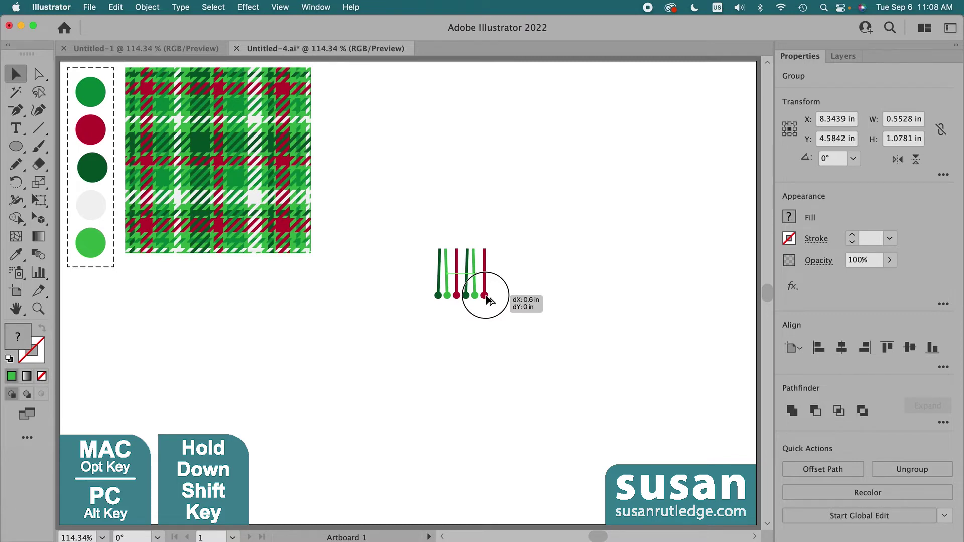
pyautogui.moveTo(487, 300); pyautogui.dragTo(487, 300)
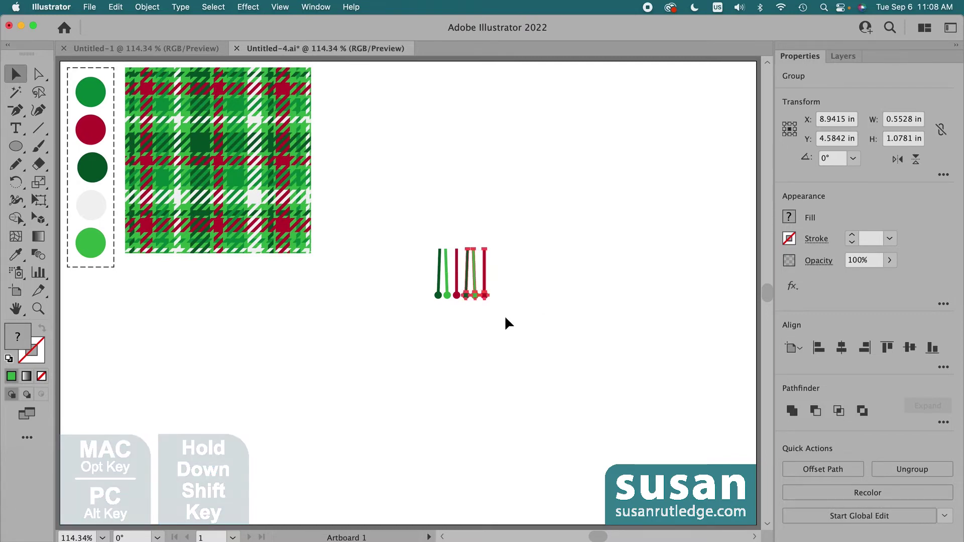
# Duplicate the original line-and-dot group about 1.08 in straight down, directly beneath itself
pyautogui.click(457, 294)
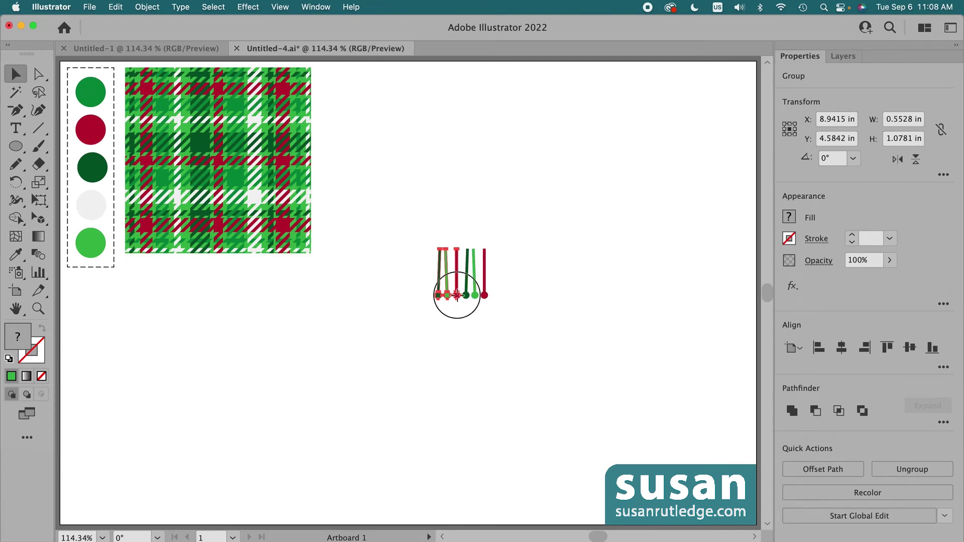
pyautogui.moveTo(457, 294); pyautogui.dragTo(458, 346)
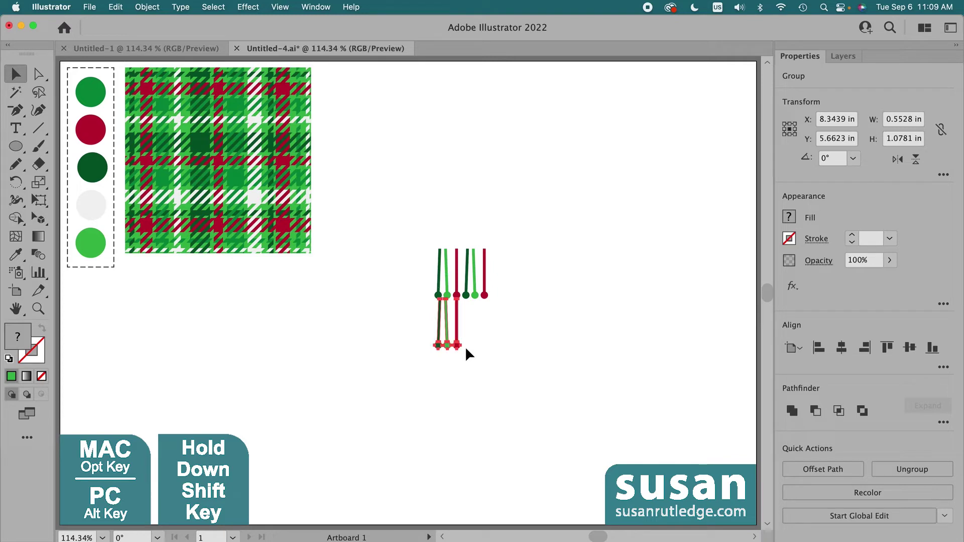
pyautogui.click(487, 321)
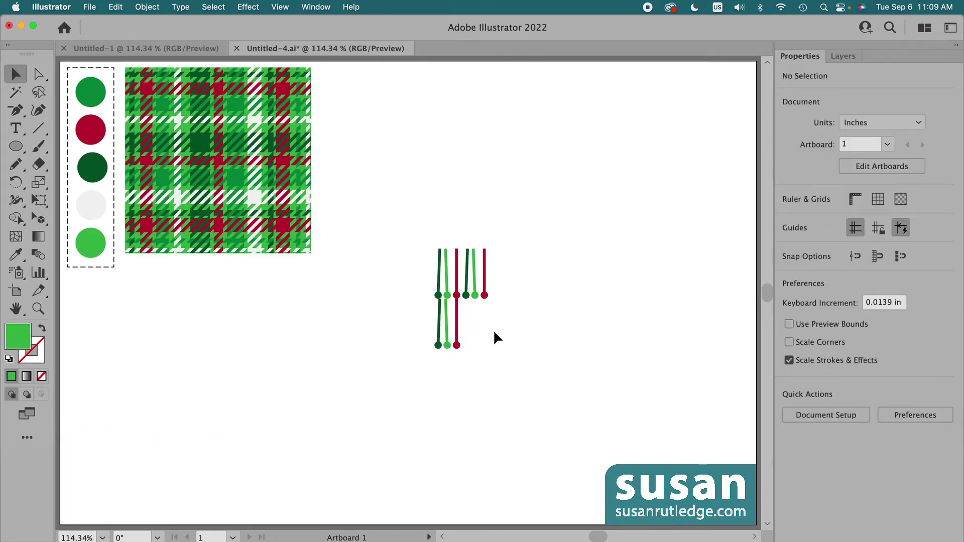
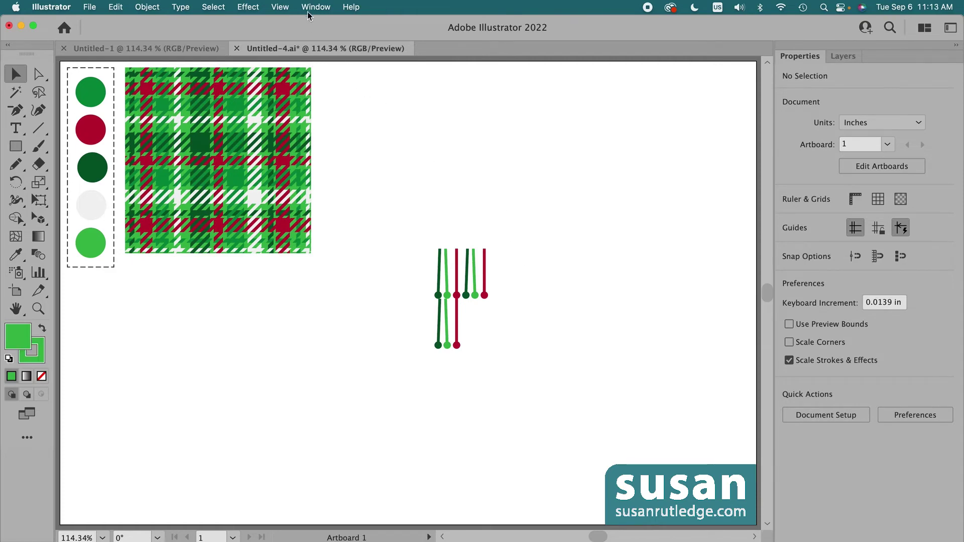
# Show the Brushes panel and dock it beside Properties and Layers
pyautogui.click(307, 11)
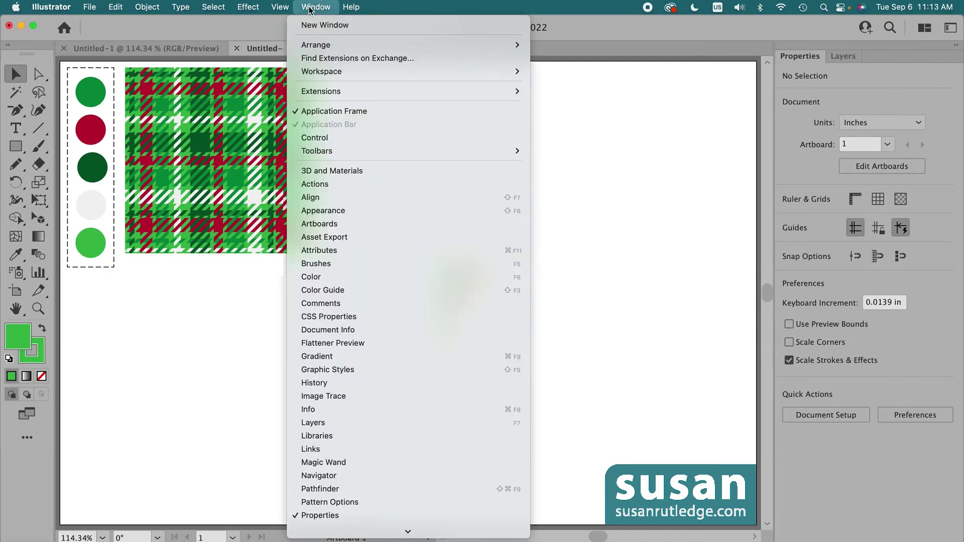
pyautogui.click(330, 264)
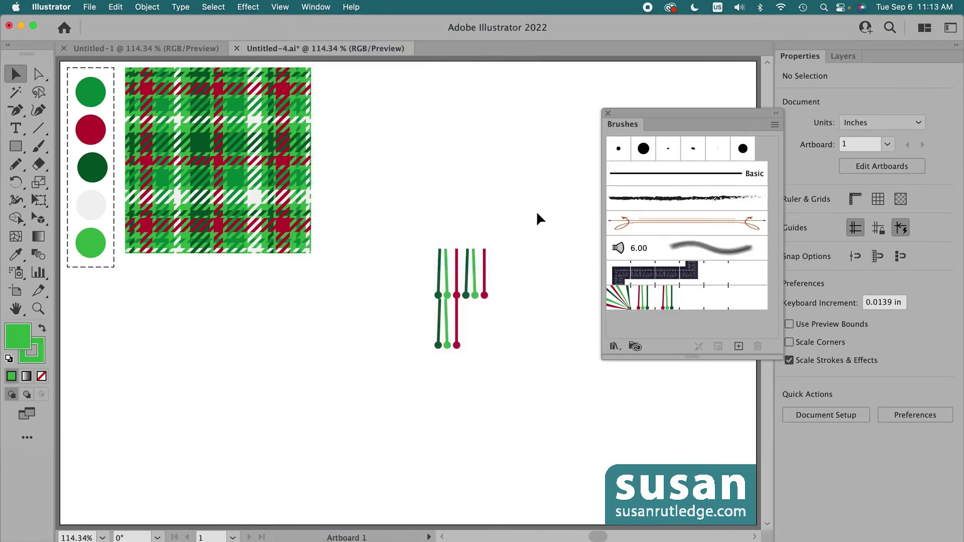
pyautogui.click(625, 126)
pyautogui.moveTo(625, 126)
pyautogui.mouseDown()
pyautogui.moveTo(893, 88)
pyautogui.moveTo(880, 56)
pyautogui.mouseUp()
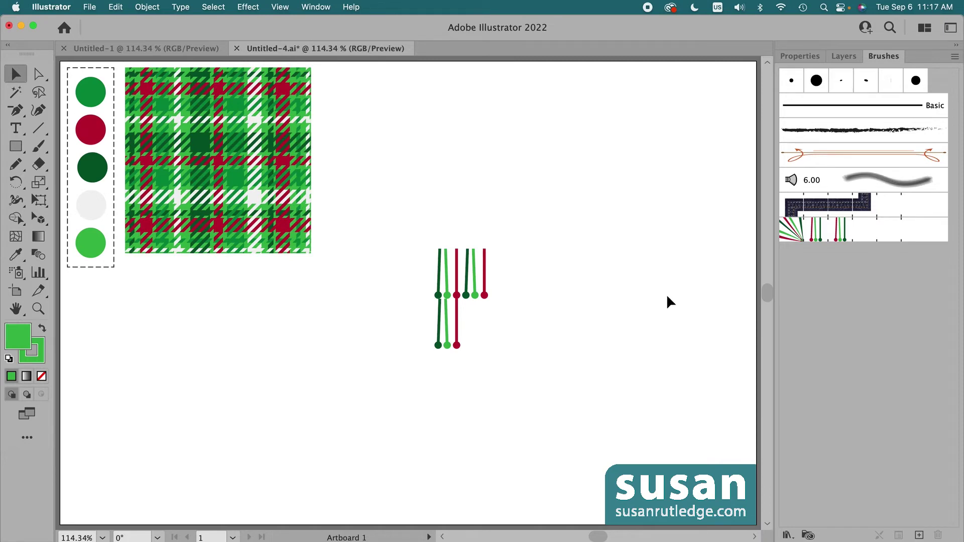
# Draw a wide rectangle above the line-and-dot groups, fill it with the palette's light gray, and apply the line-and-dot pattern brush to its outline
pyautogui.press('m')
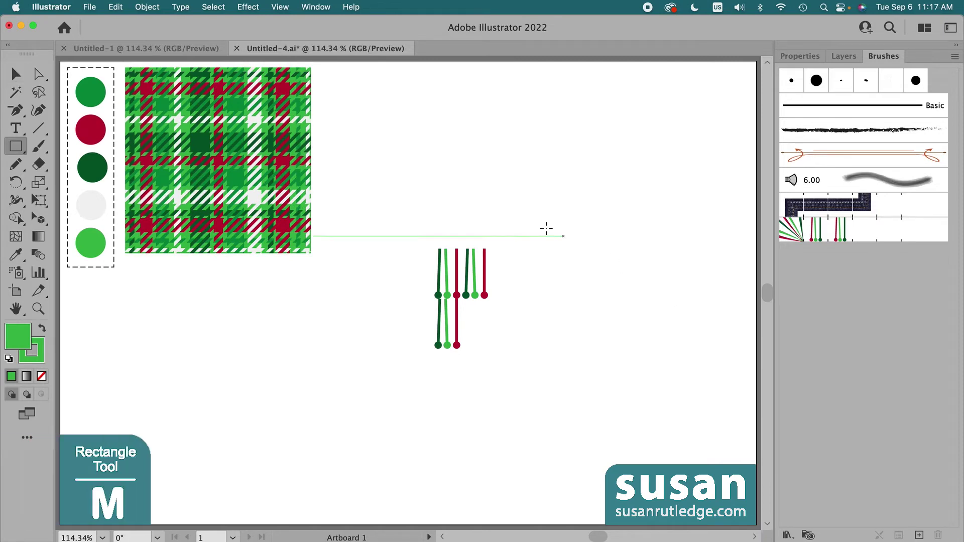
pyautogui.moveTo(362, 77); pyautogui.dragTo(699, 227)
pyautogui.press('i')
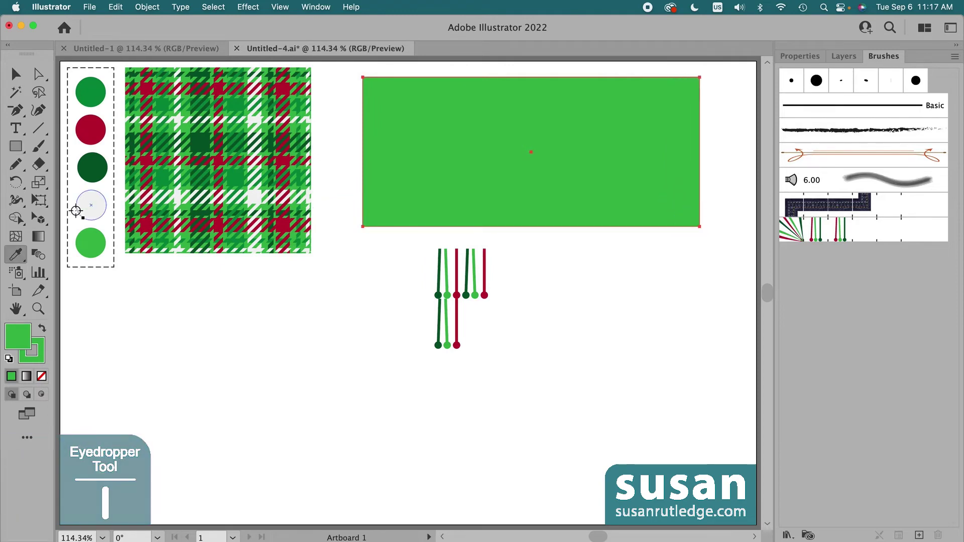
pyautogui.click(76, 210)
pyautogui.press('v')
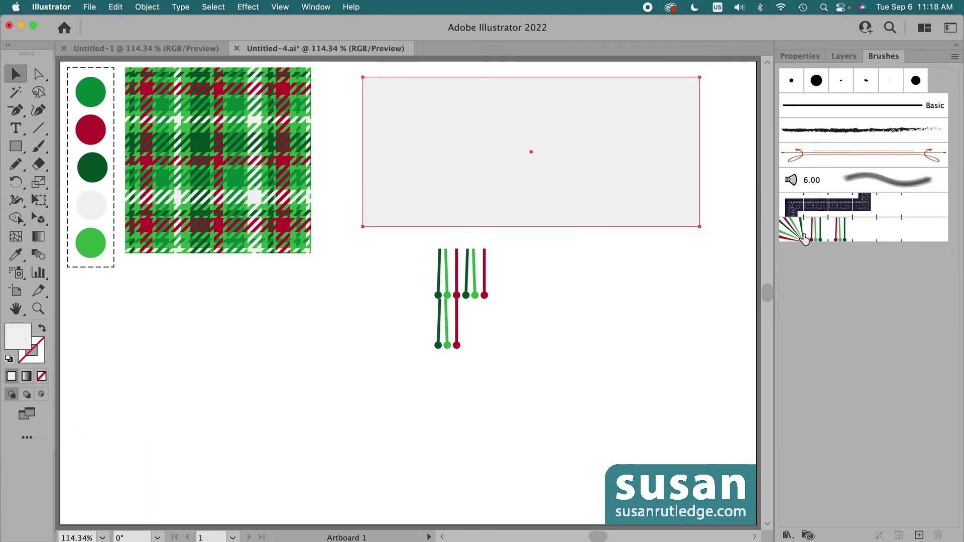
pyautogui.click(803, 234)
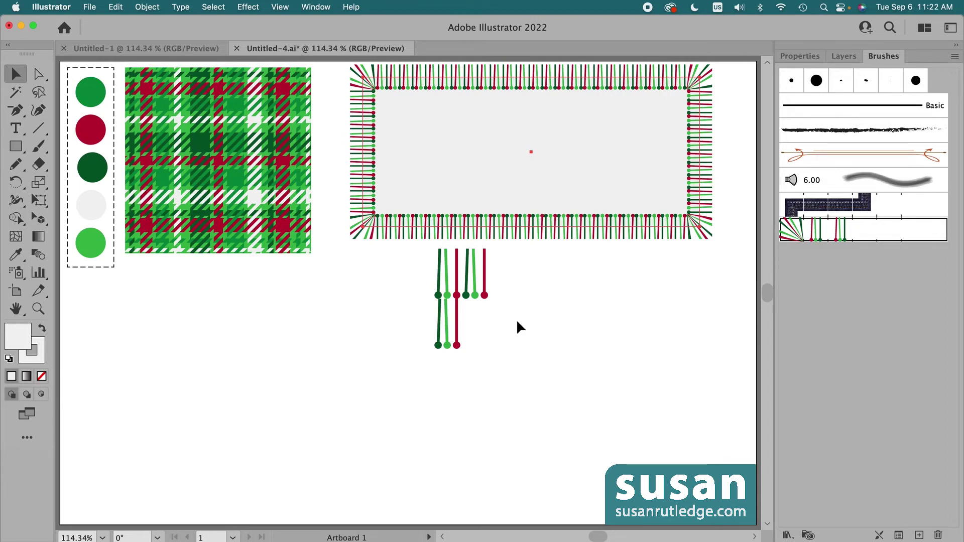
pyautogui.click(540, 266)
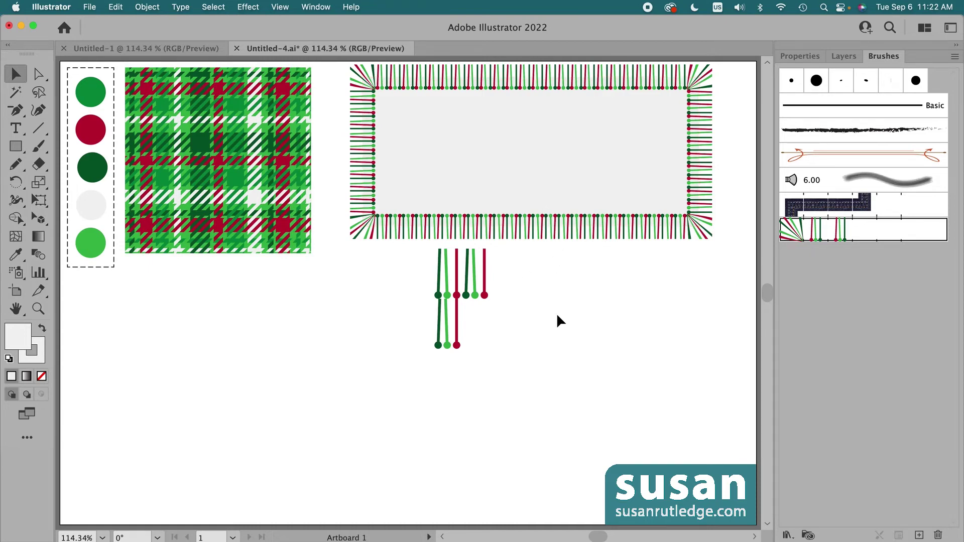
# Draw a rectangle with no fill and no stroke, about 0.6 by 2.17 in, around the two vertically stacked line-and-dot groups
pyautogui.press('m')
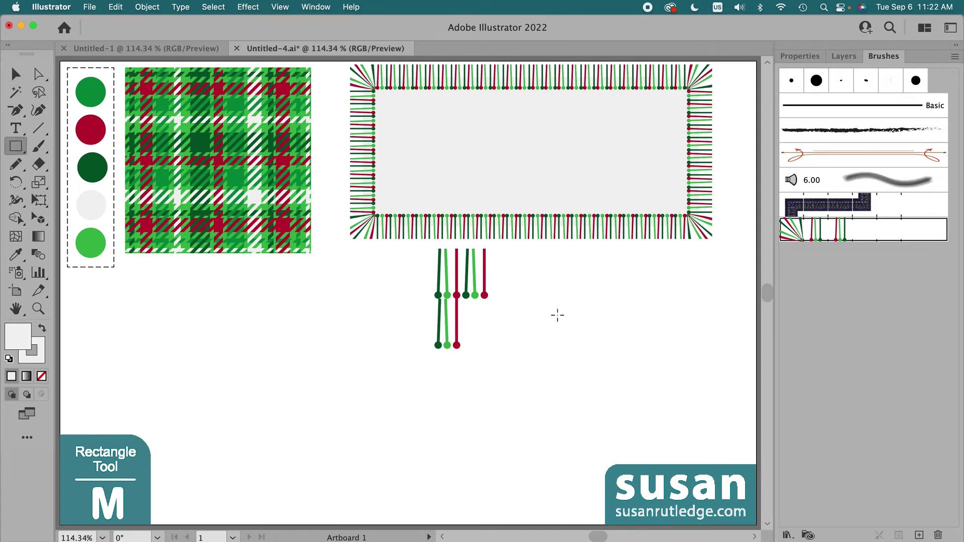
pyautogui.click(800, 56)
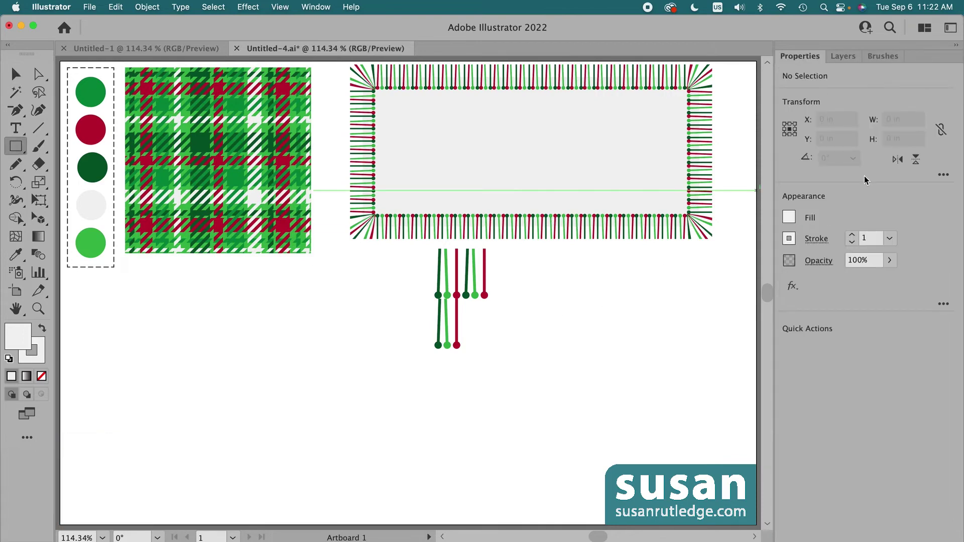
pyautogui.click(789, 217)
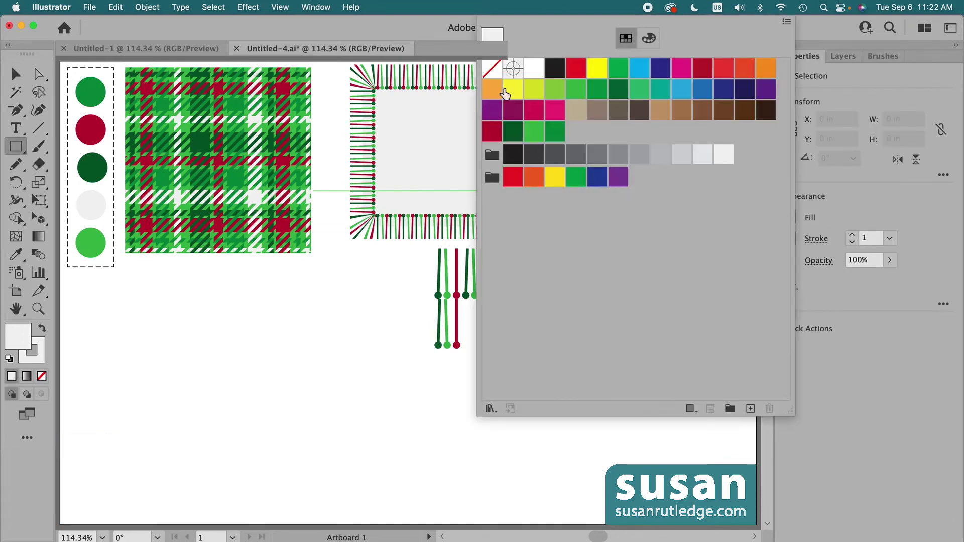
pyautogui.click(492, 69)
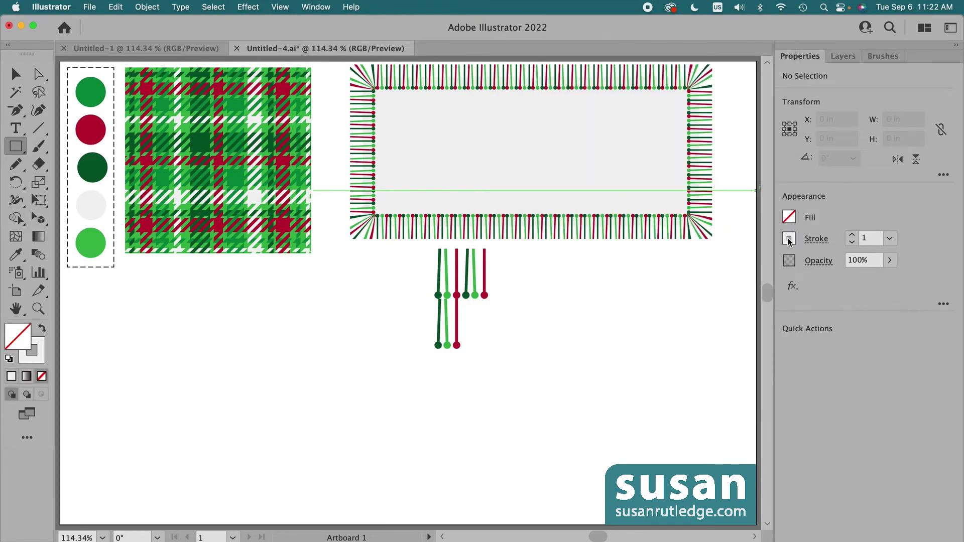
pyautogui.click(789, 239)
pyautogui.click(611, 67)
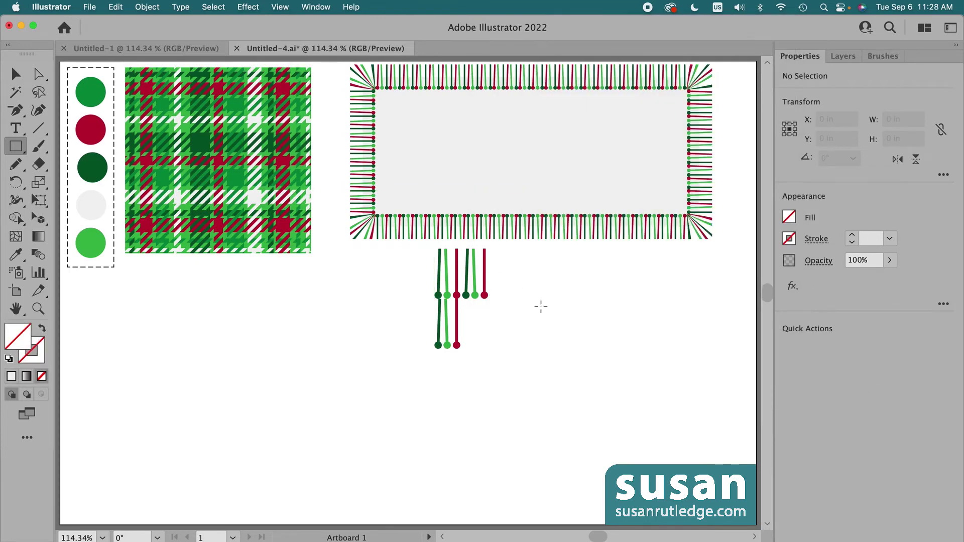
pyautogui.click(435, 248)
pyautogui.moveTo(435, 248); pyautogui.dragTo(460, 348)
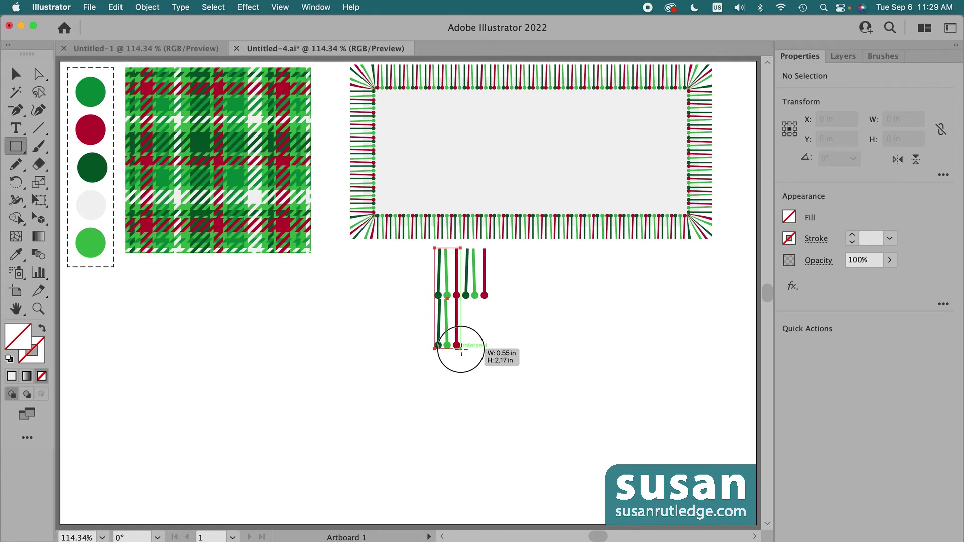
pyautogui.moveTo(461, 350); pyautogui.dragTo(463, 350)
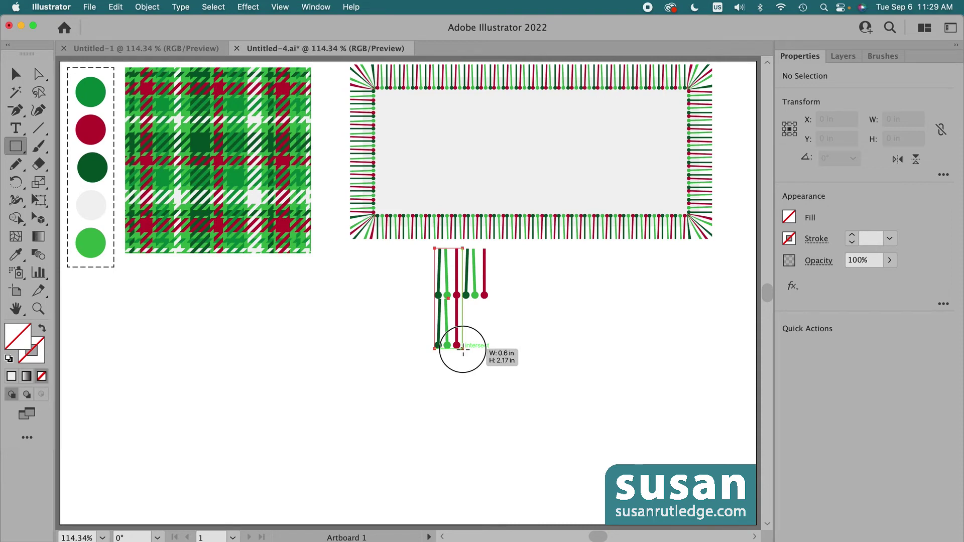
pyautogui.moveTo(462, 349); pyautogui.dragTo(462, 349)
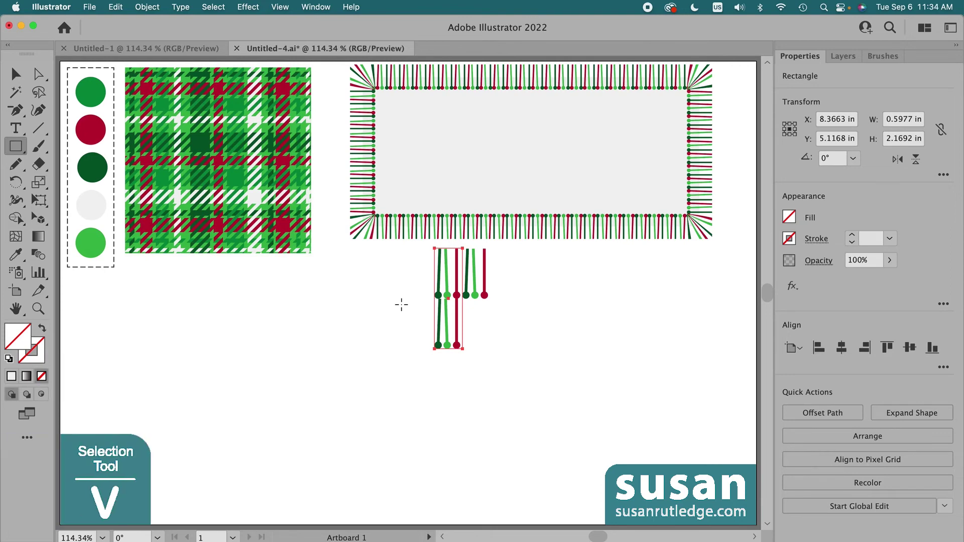
# Delete the two duplicate line-and-dot groups beside and beneath the original, keeping the original and the bounding rectangle
pyautogui.press('v')
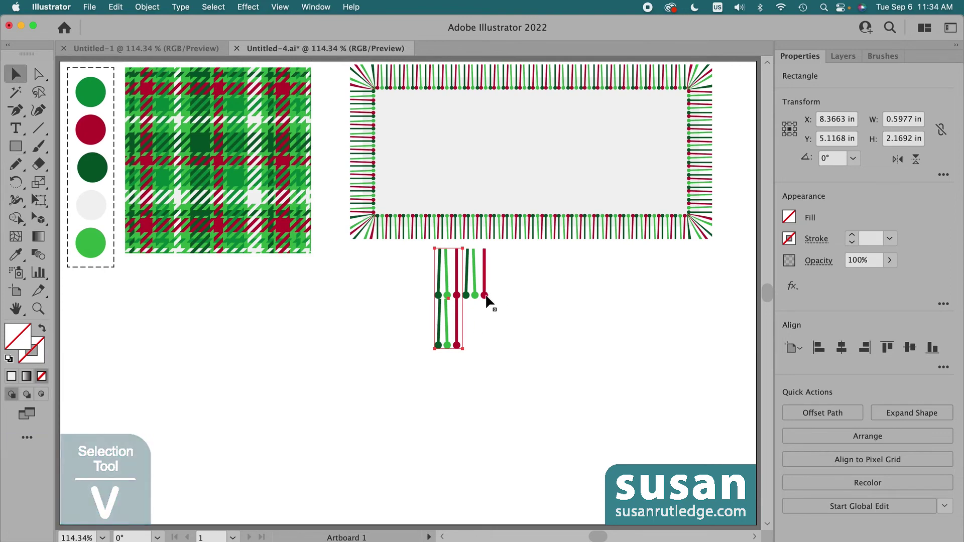
pyautogui.click(485, 299)
pyautogui.moveTo(475, 293)
pyautogui.mouseDown()
pyautogui.moveTo(444, 354)
pyautogui.moveTo(447, 344)
pyautogui.mouseUp()
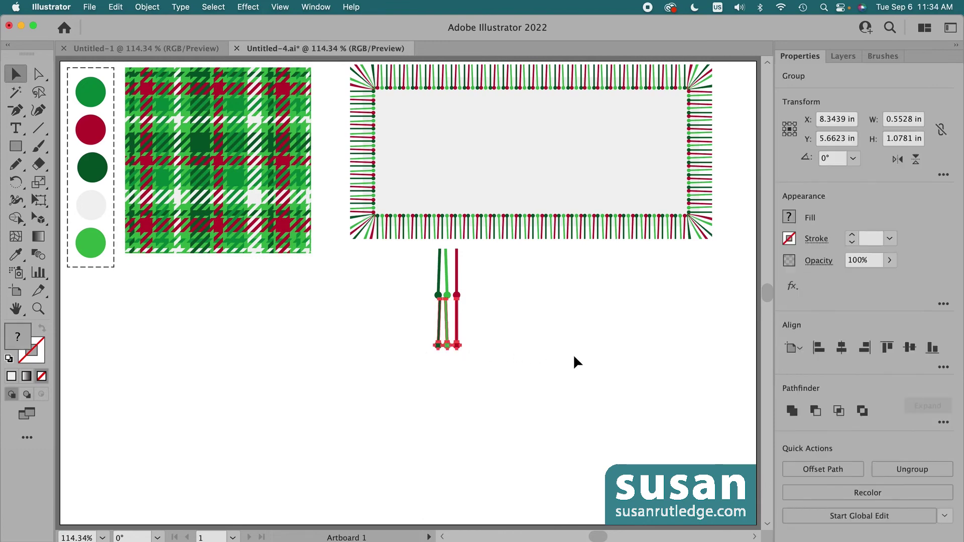
pyautogui.press('Delete')
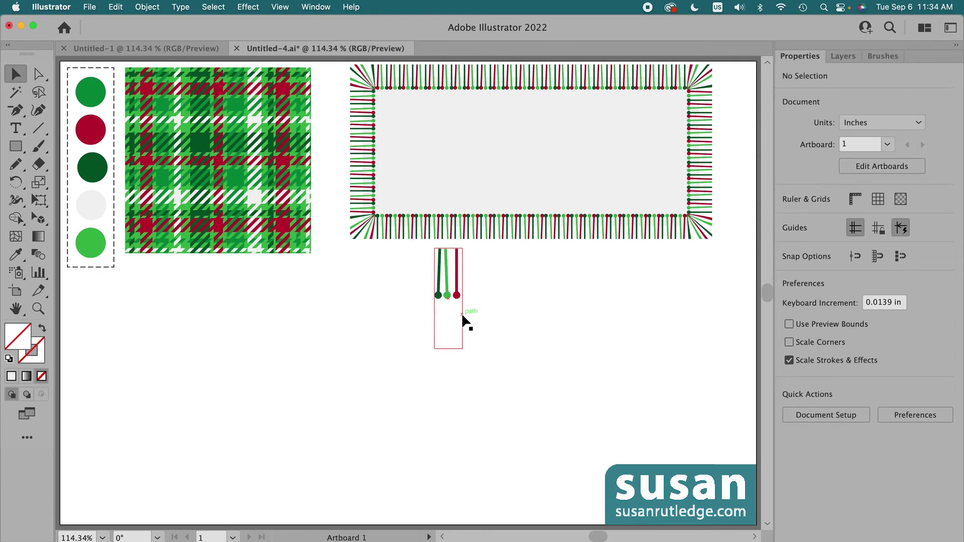
# Send the invisible bounding rectangle to the back and group it with the remaining line-and-dot group
pyautogui.click(462, 315)
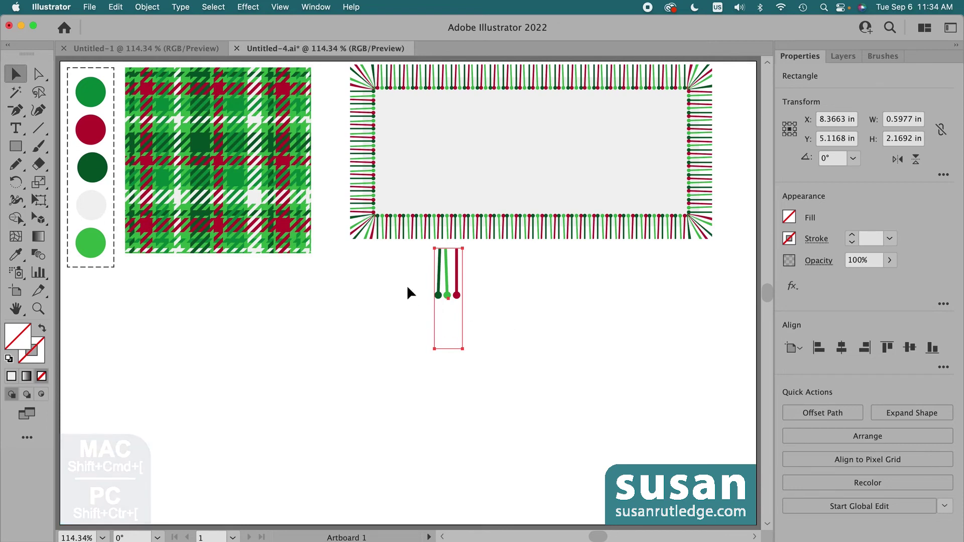
pyautogui.moveTo(399, 258); pyautogui.dragTo(497, 337)
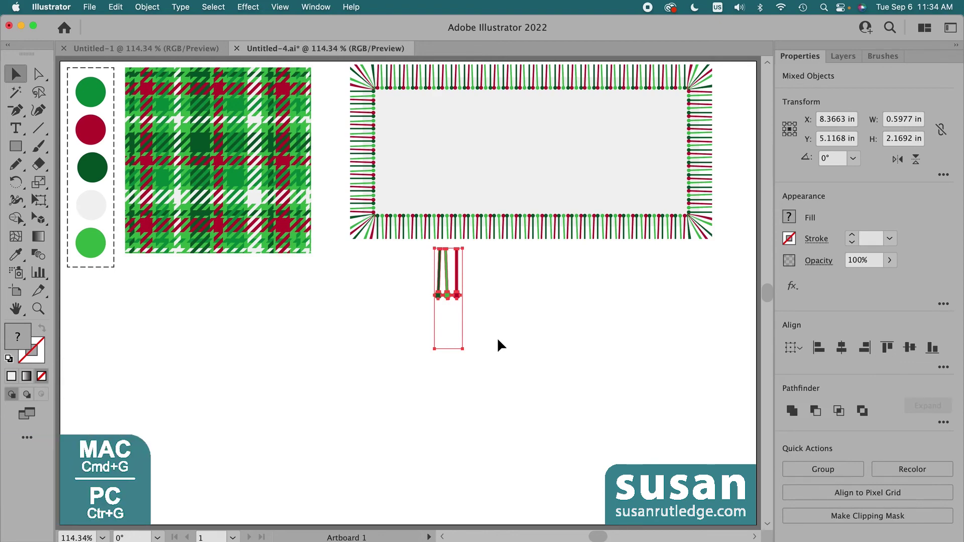
pyautogui.press('super+g')
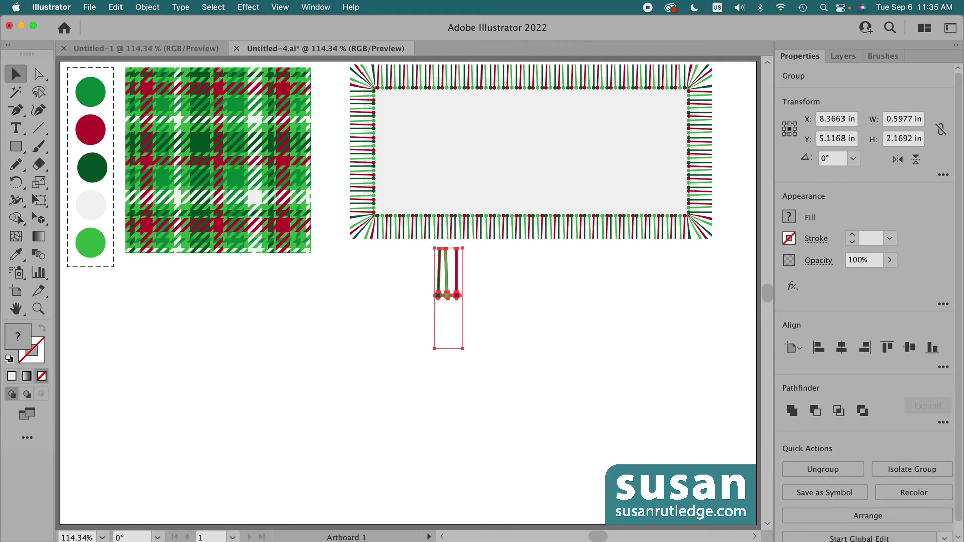
# Scale the grouped line-and-dot artwork and bounding rectangle uniformly to 50%
pyautogui.click(147, 6)
pyautogui.moveTo(252, 31)
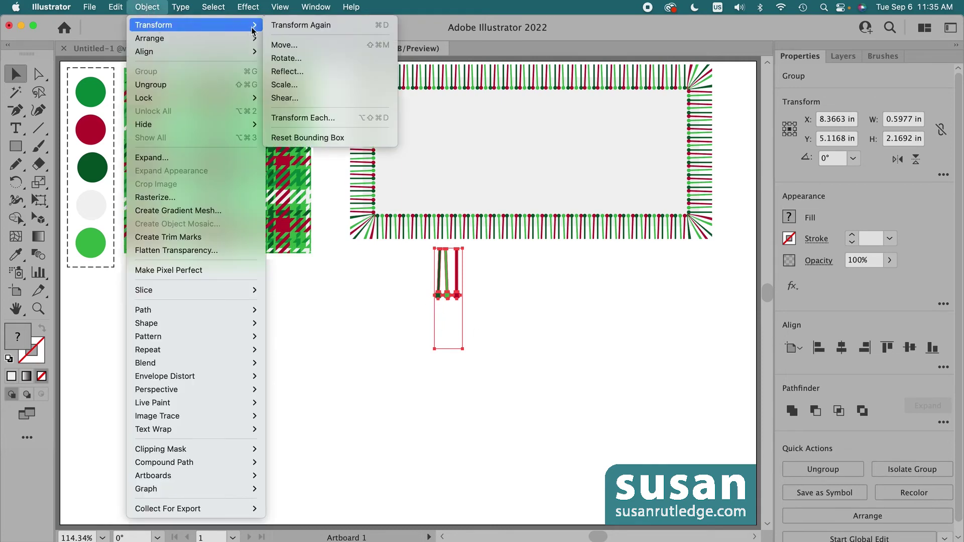
pyautogui.click(296, 85)
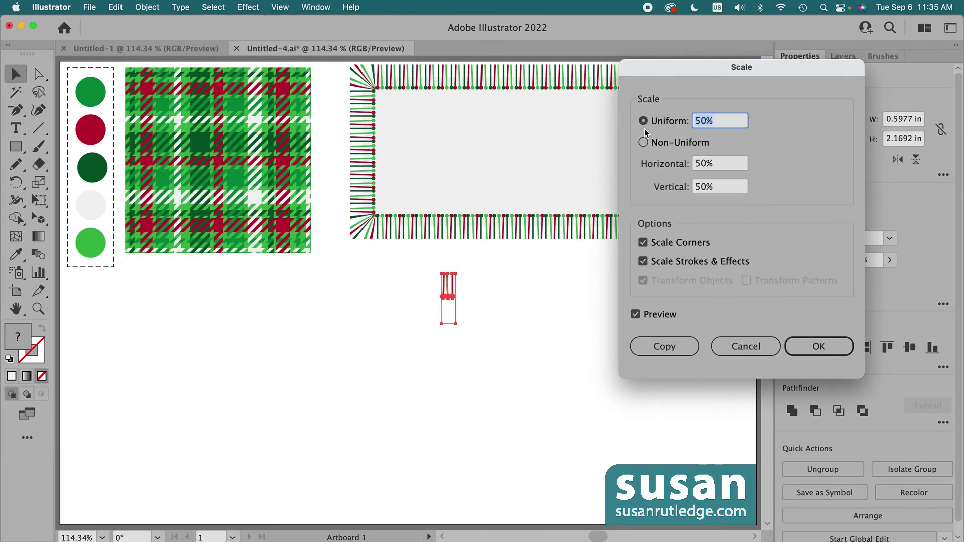
pyautogui.click(817, 347)
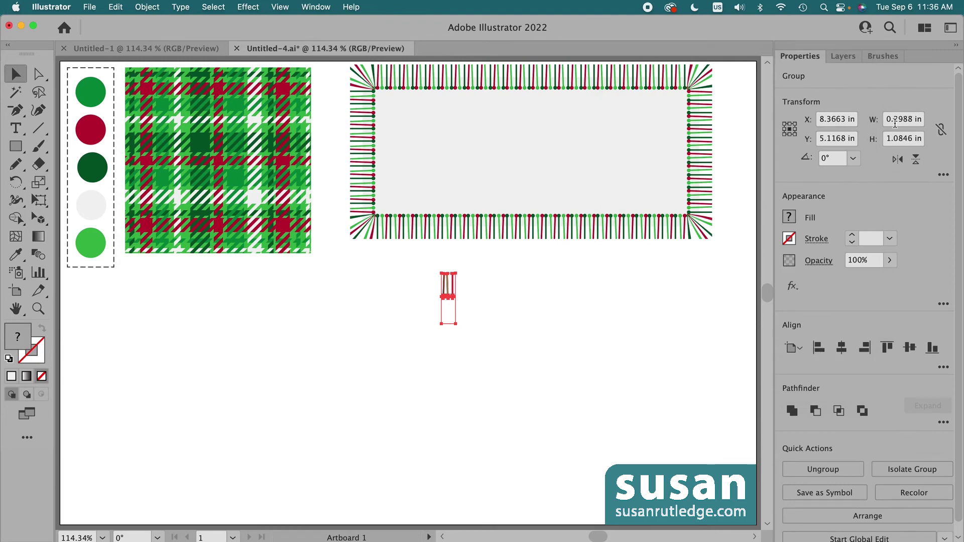
# Create a pattern brush named Fringe from the scaled group, using the Auto-Between outer corner tile
pyautogui.click(882, 57)
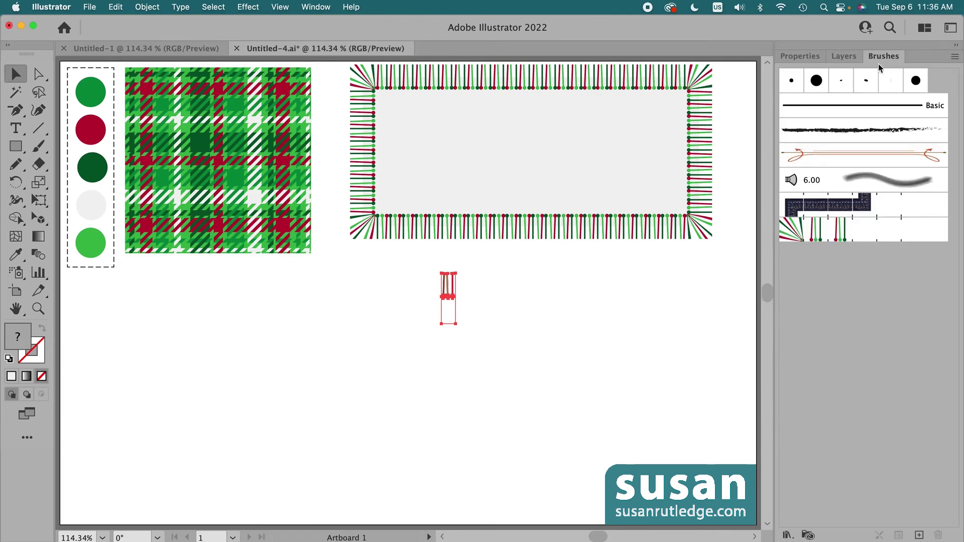
pyautogui.click(920, 537)
pyautogui.click(547, 368)
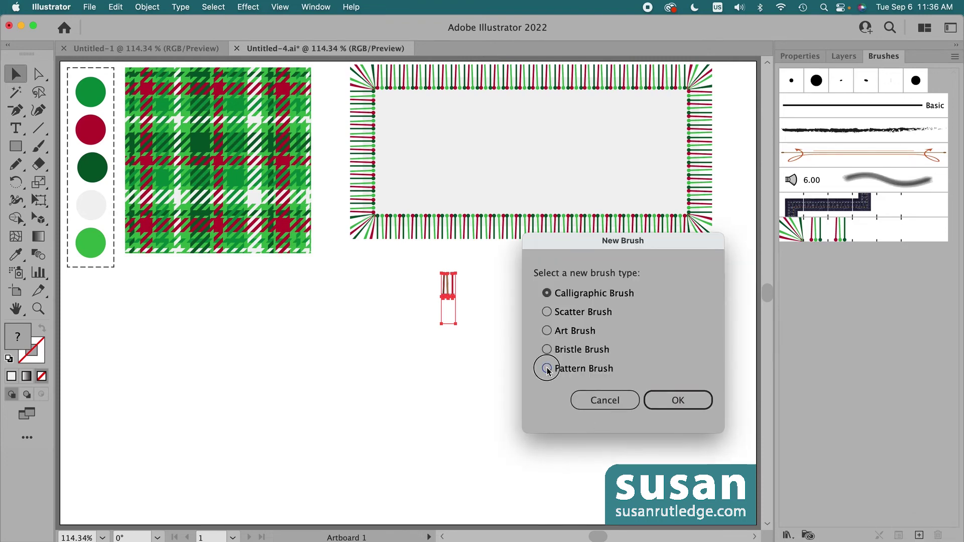
pyautogui.click(673, 400)
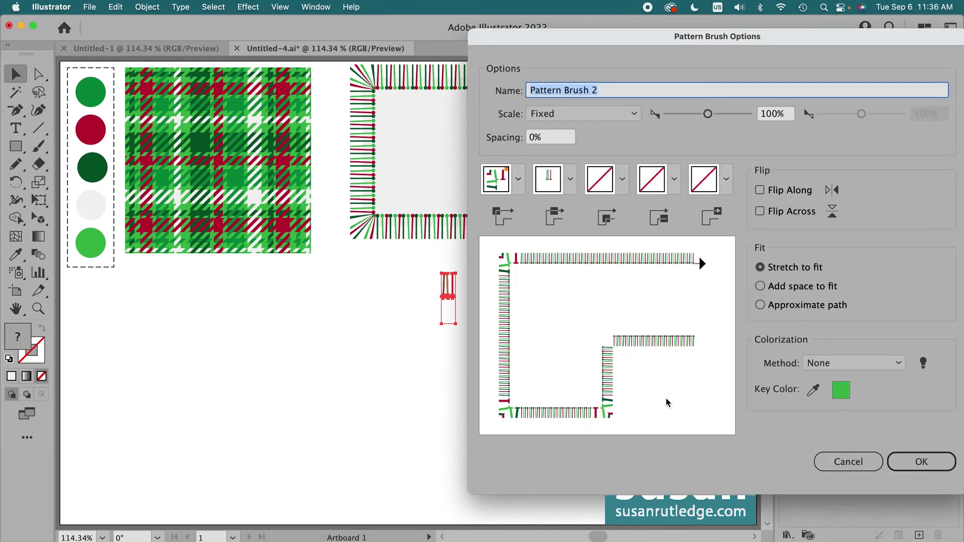
pyautogui.write('Fringe')
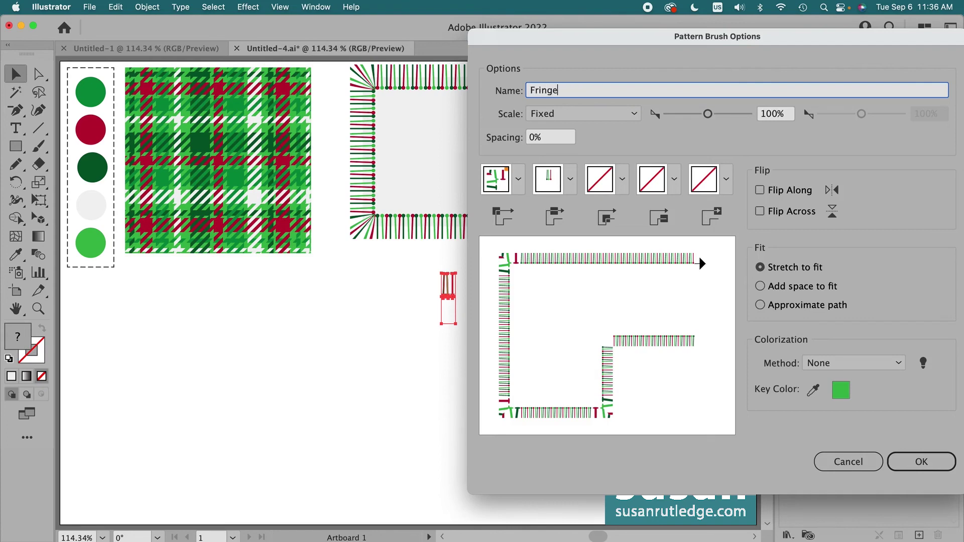
pyautogui.click(519, 180)
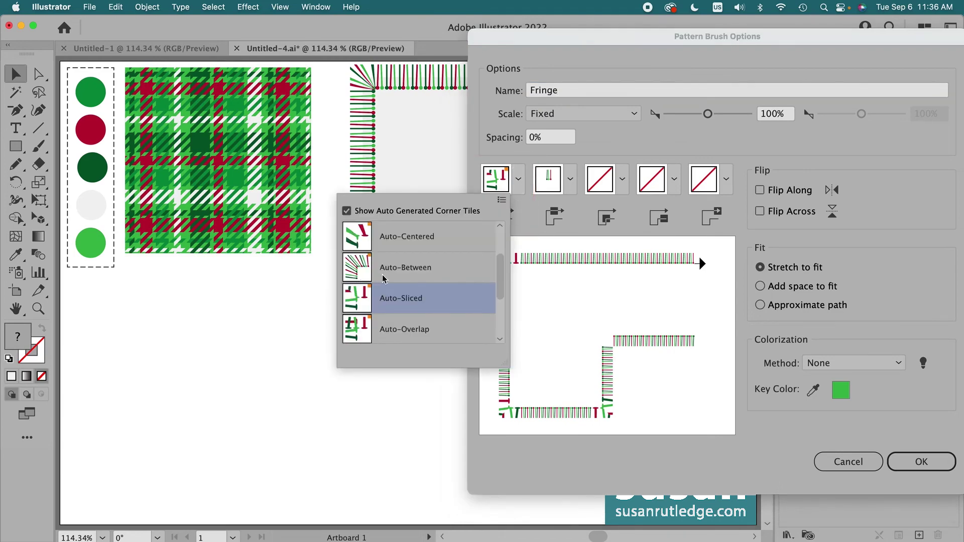
pyautogui.click(422, 271)
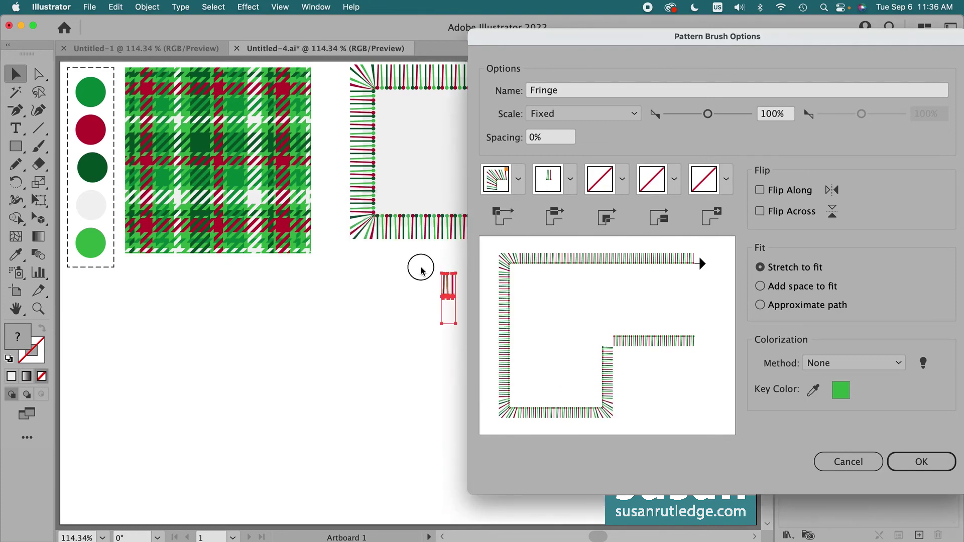
pyautogui.click(921, 462)
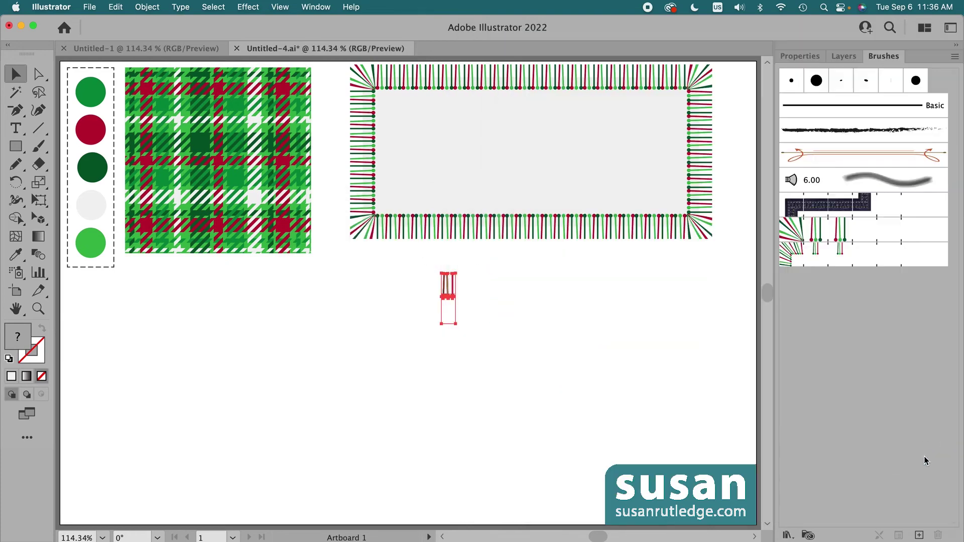
# Test the Fringe brush on the gray rectangle's outline, move the rectangle lower on the artboard, and delete it
pyautogui.click(592, 224)
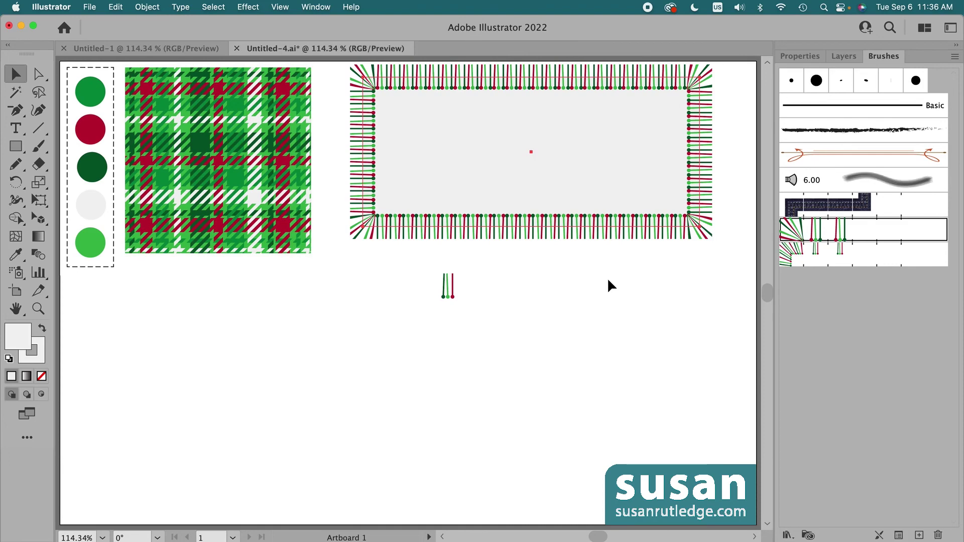
pyautogui.click(818, 256)
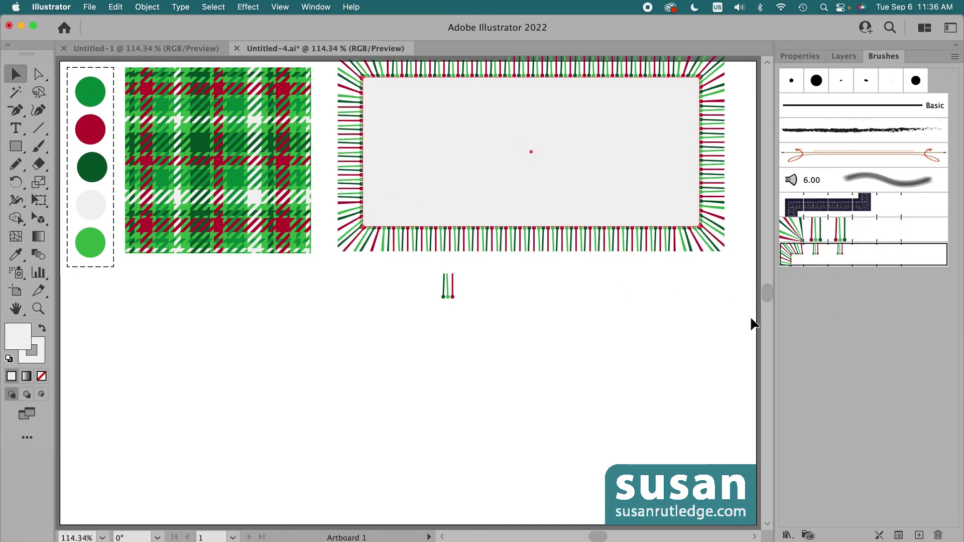
pyautogui.moveTo(585, 238); pyautogui.dragTo(582, 376)
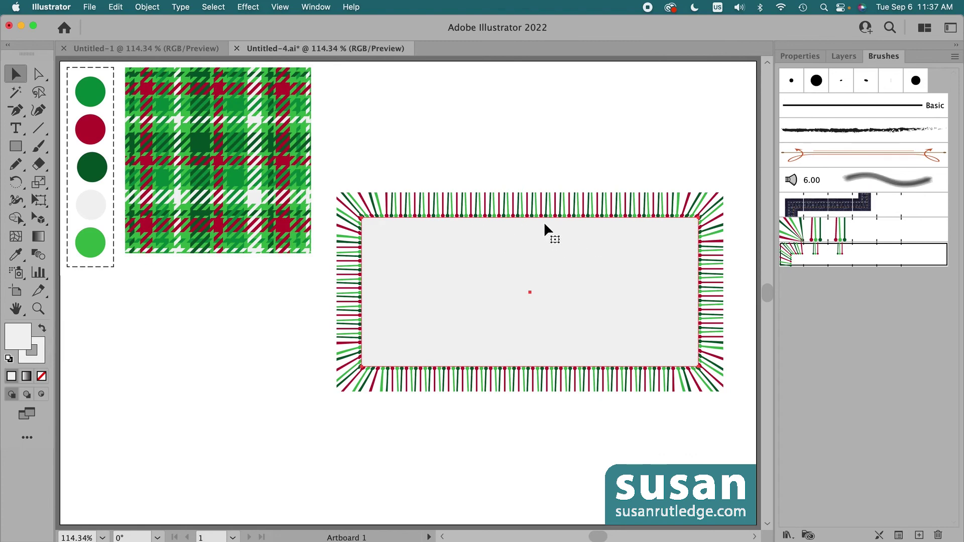
pyautogui.press('Delete')
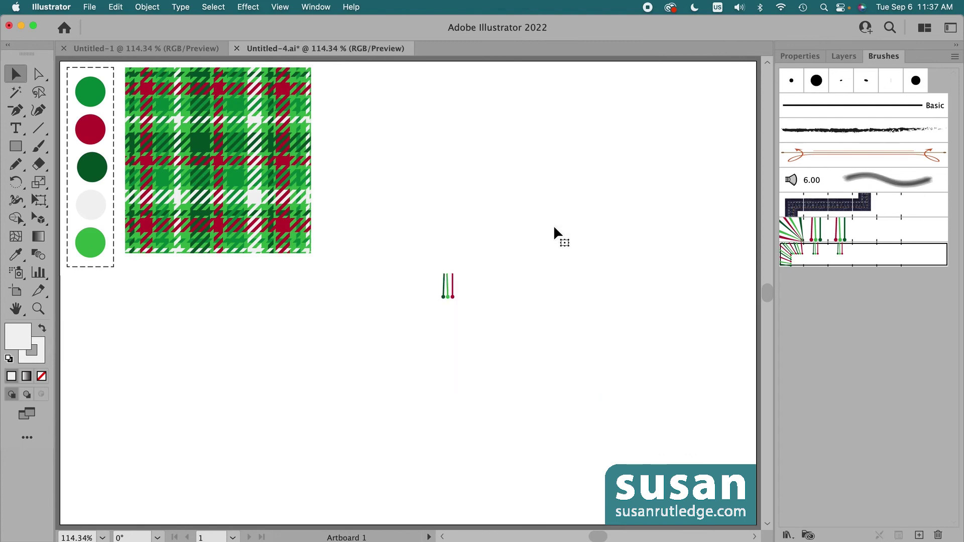
# Dock the Swatches panel beside Brushes and add the plaid group to it as a new pattern swatch
pyautogui.click(314, 8)
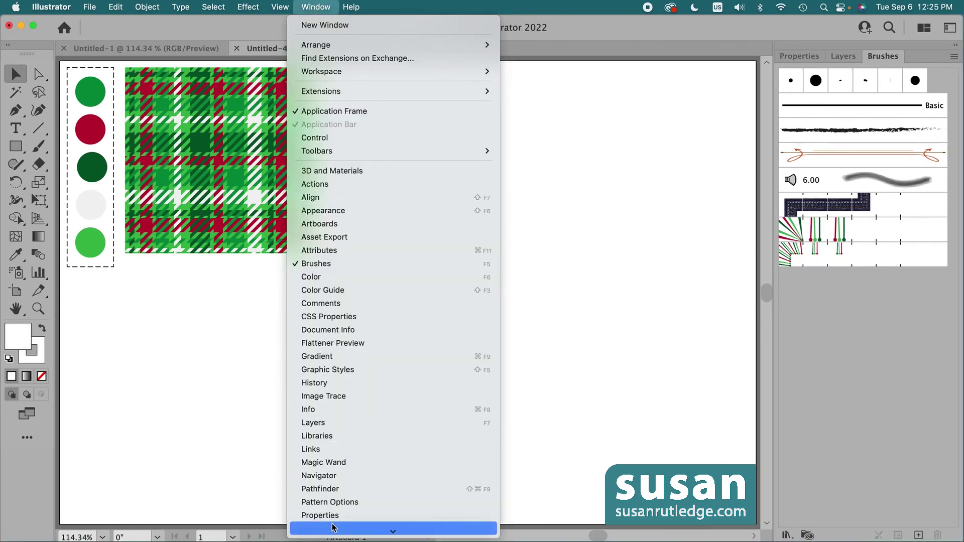
pyautogui.scroll(-5, 337, 522)
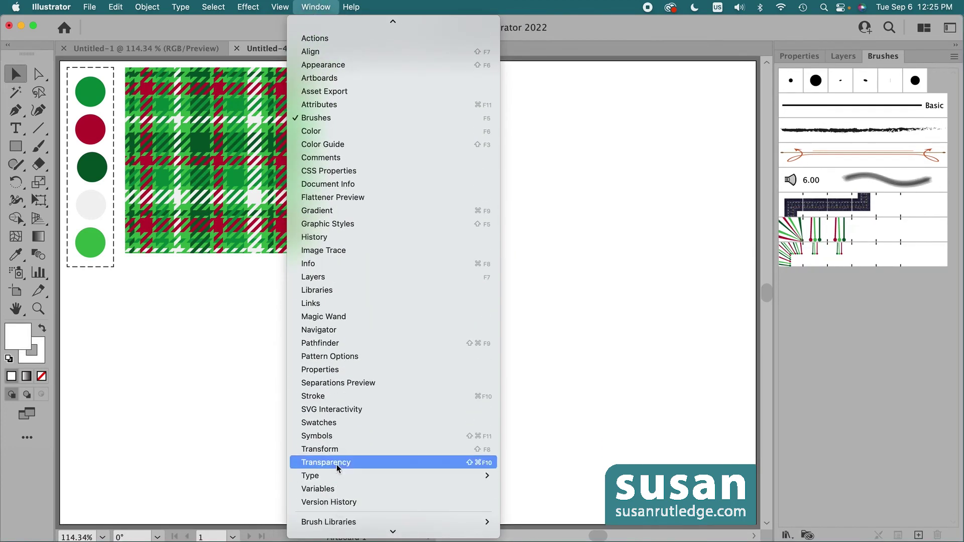
pyautogui.click(340, 423)
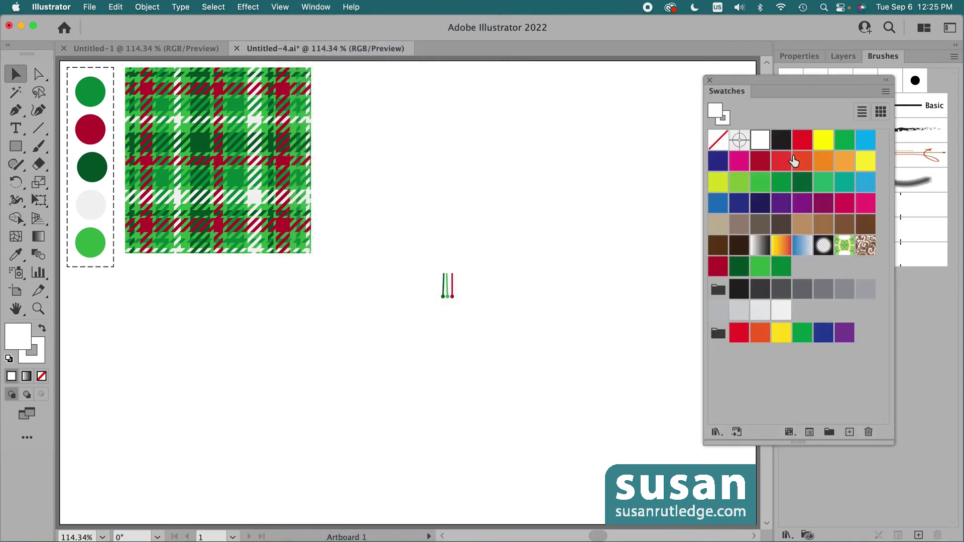
pyautogui.moveTo(723, 95); pyautogui.dragTo(920, 65)
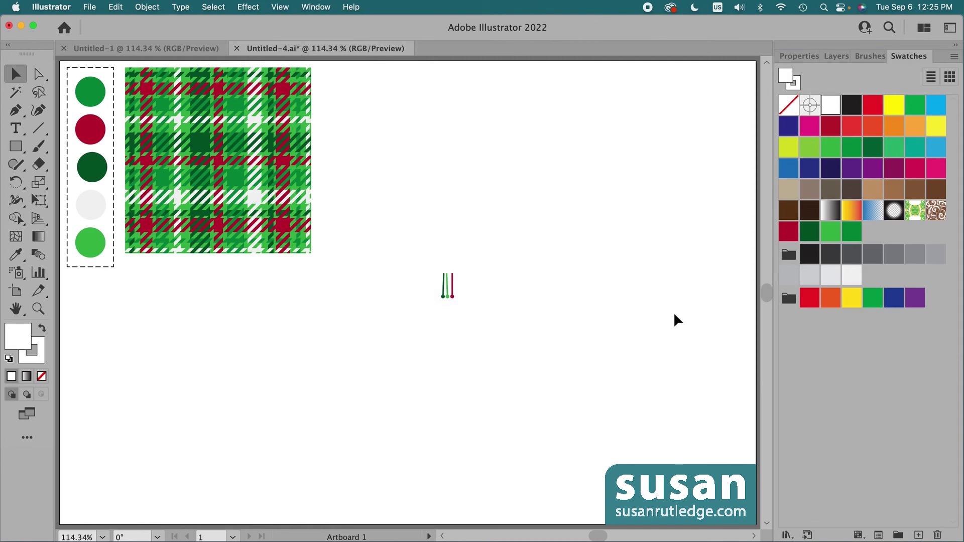
pyautogui.click(221, 152)
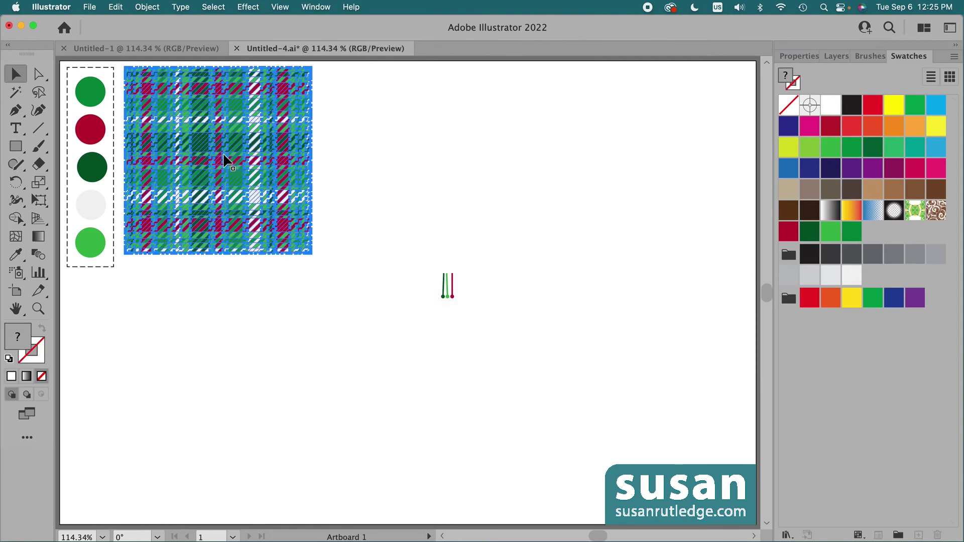
pyautogui.moveTo(221, 157); pyautogui.dragTo(871, 234)
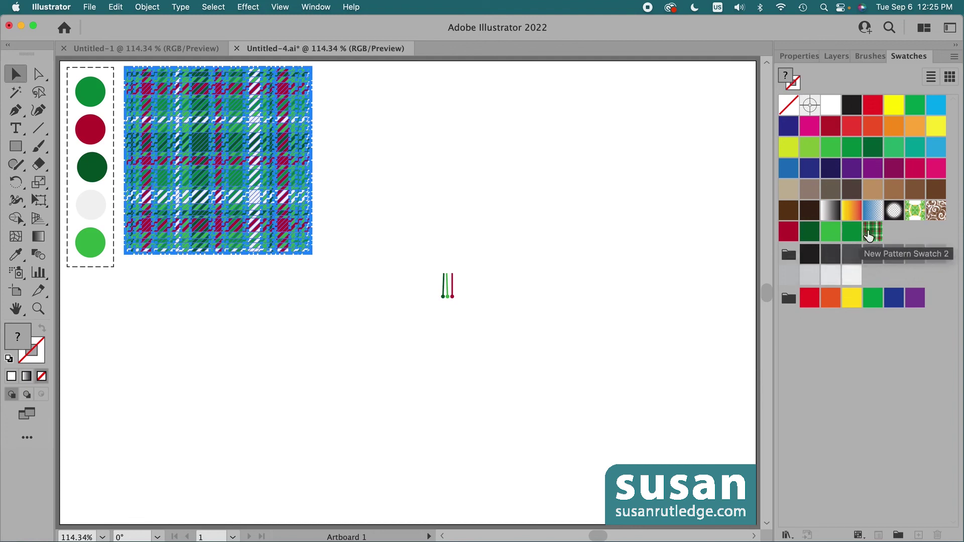
# Hide the existing fringe and plaid artwork layers, Layer 2 and Layer 1, and add a new layer above Layer 1
pyautogui.click(840, 58)
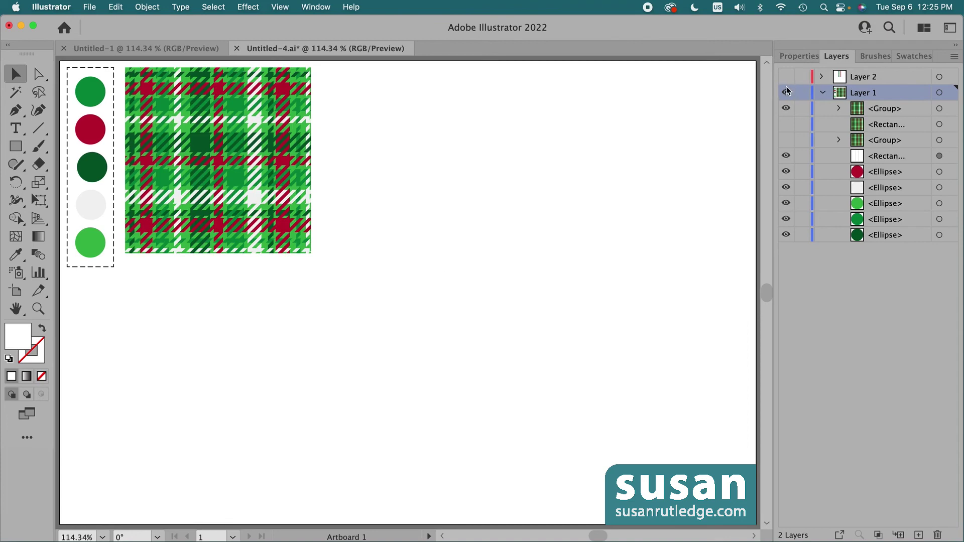
pyautogui.click(786, 92)
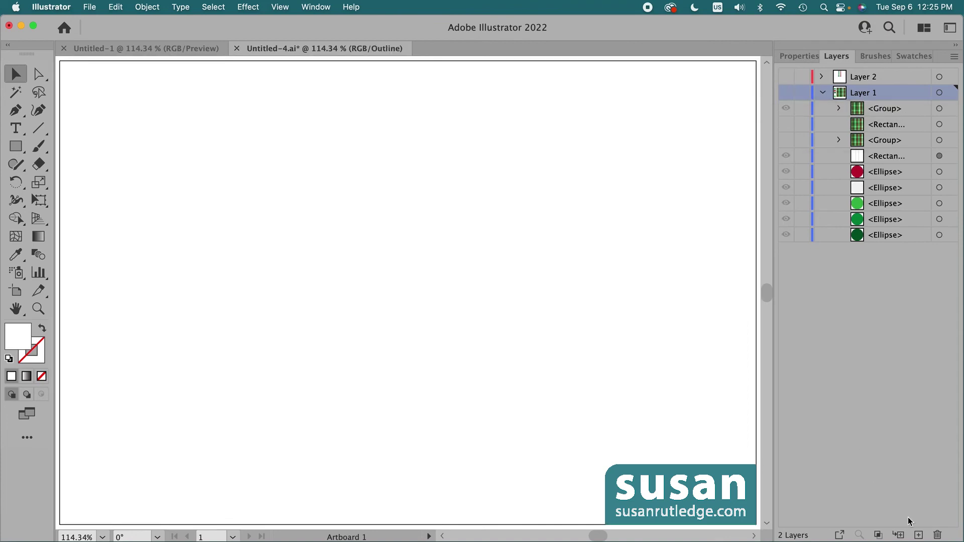
pyautogui.click(917, 536)
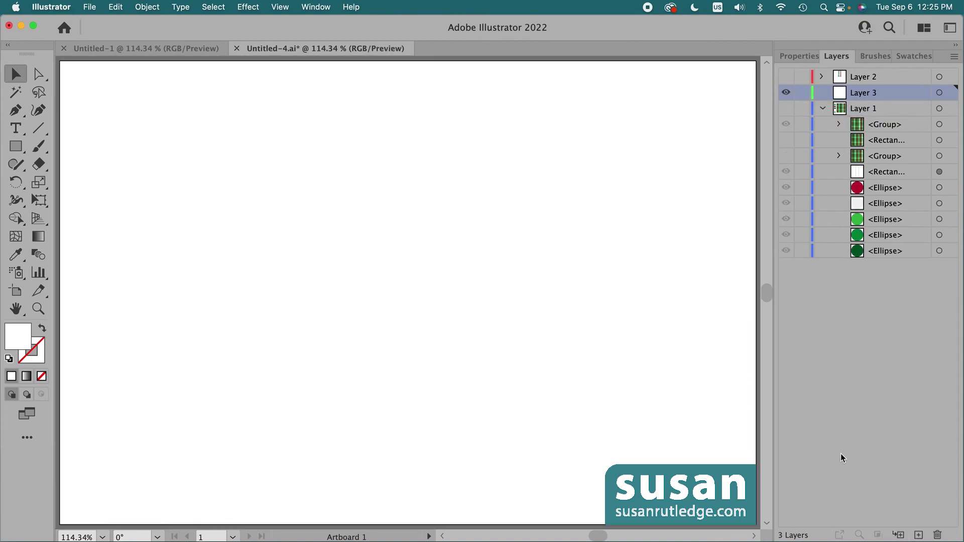
# Draw a large rectangle across the middle of the artboard on the new layer and fill it with the plaid pattern swatch
pyautogui.press('m')
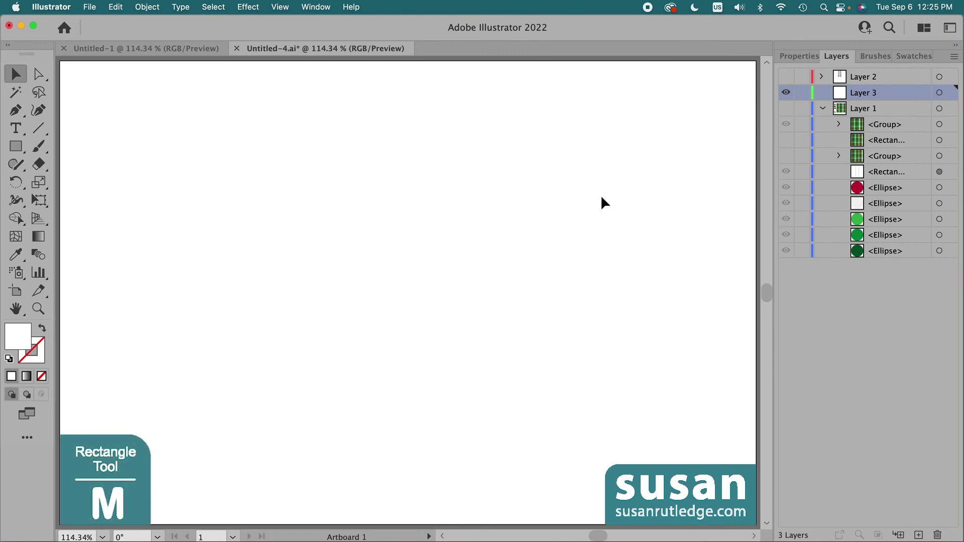
pyautogui.moveTo(148, 119); pyautogui.dragTo(670, 456)
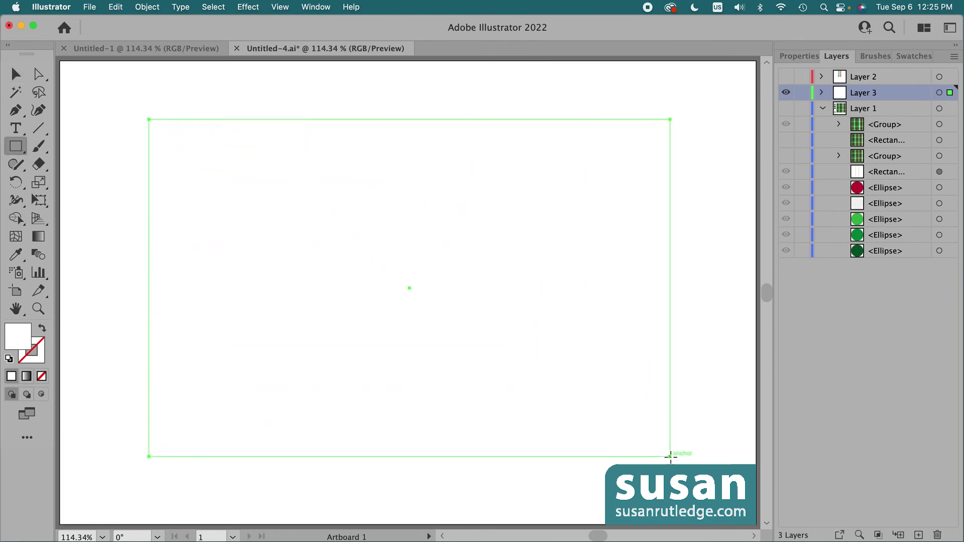
pyautogui.click(919, 56)
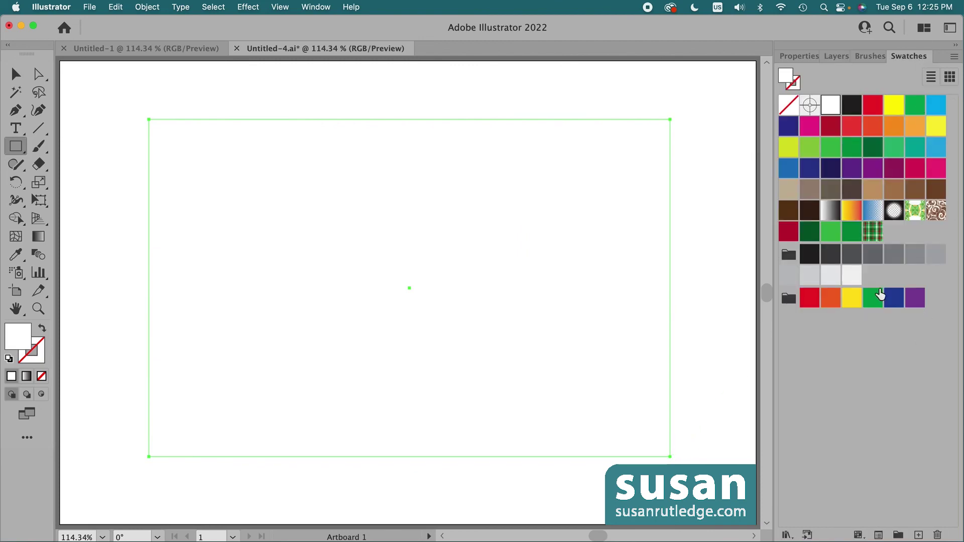
pyautogui.click(873, 232)
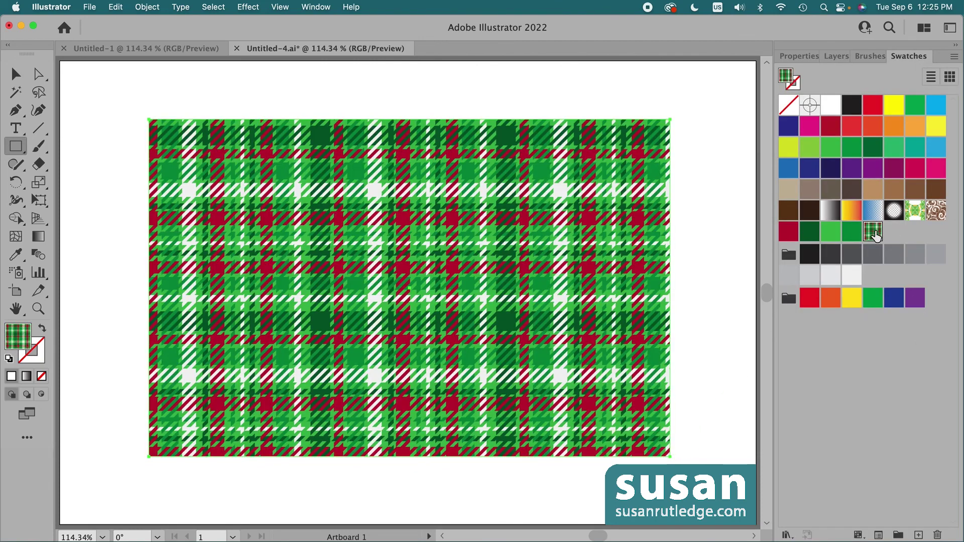
# Apply the smaller Fringe pattern brush to the outline of the plaid rectangle and deselect it
pyautogui.click(869, 57)
pyautogui.click(793, 253)
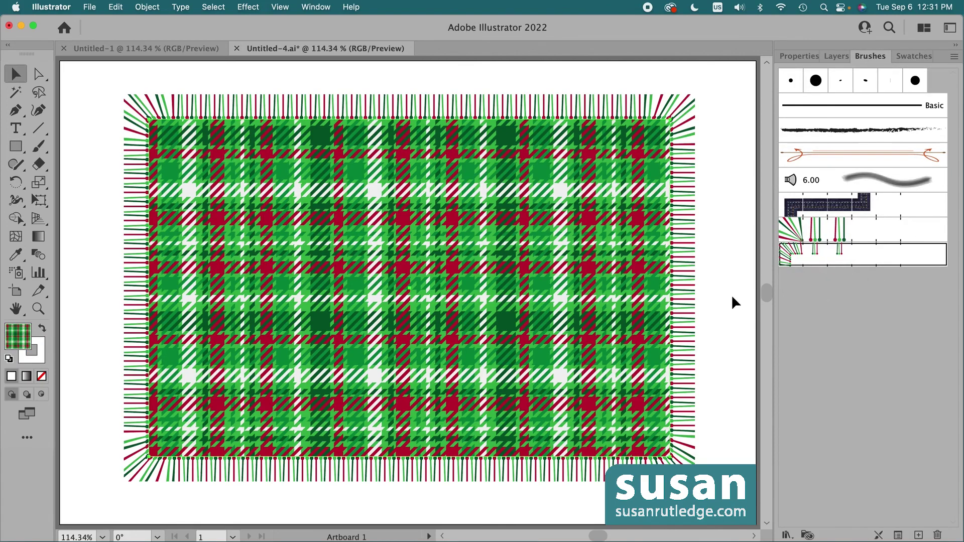
pyautogui.click(728, 267)
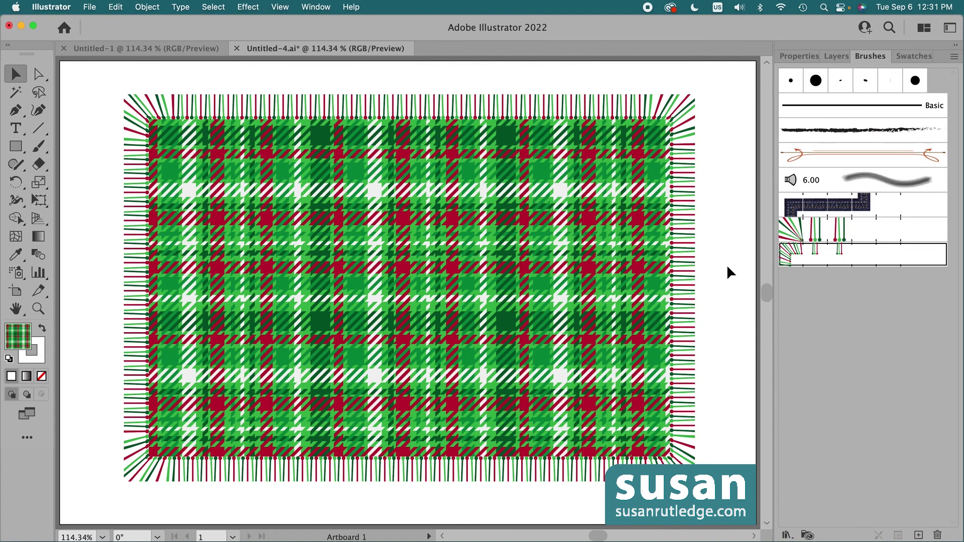